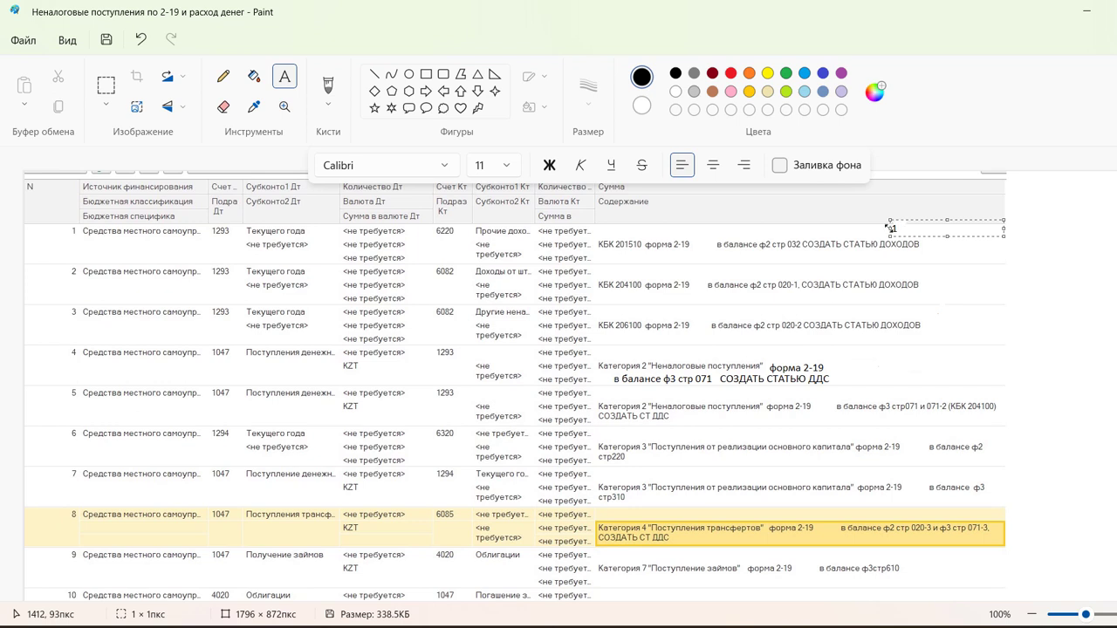
Review entries 1 to 11 in the non-tax receipts image, including their form 2-19, form 4-20 and balance line notes.
{"action": "left_click", "coordinate": [864, 276]}
{"action": "left_click", "coordinate": [786, 324]}
{"action": "mouse_move", "coordinate": [786, 324]}
{"action": "left_mouse_down"}
{"action": "mouse_move", "coordinate": [804, 320]}
{"action": "mouse_move", "coordinate": [779, 321]}
{"action": "left_mouse_up"}
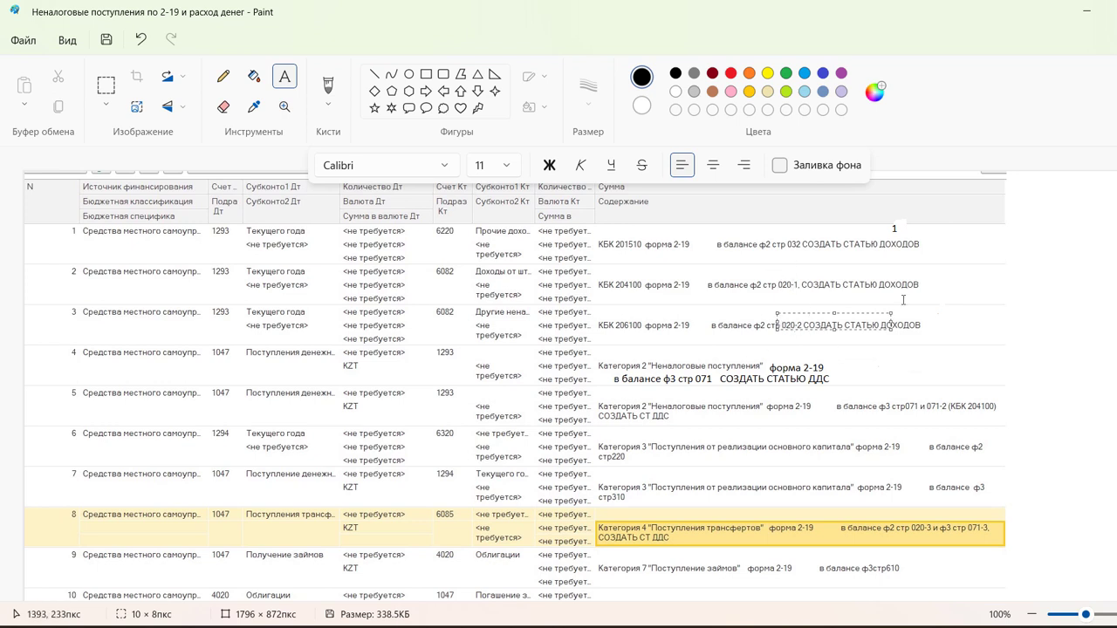
{"action": "left_click", "coordinate": [936, 273]}
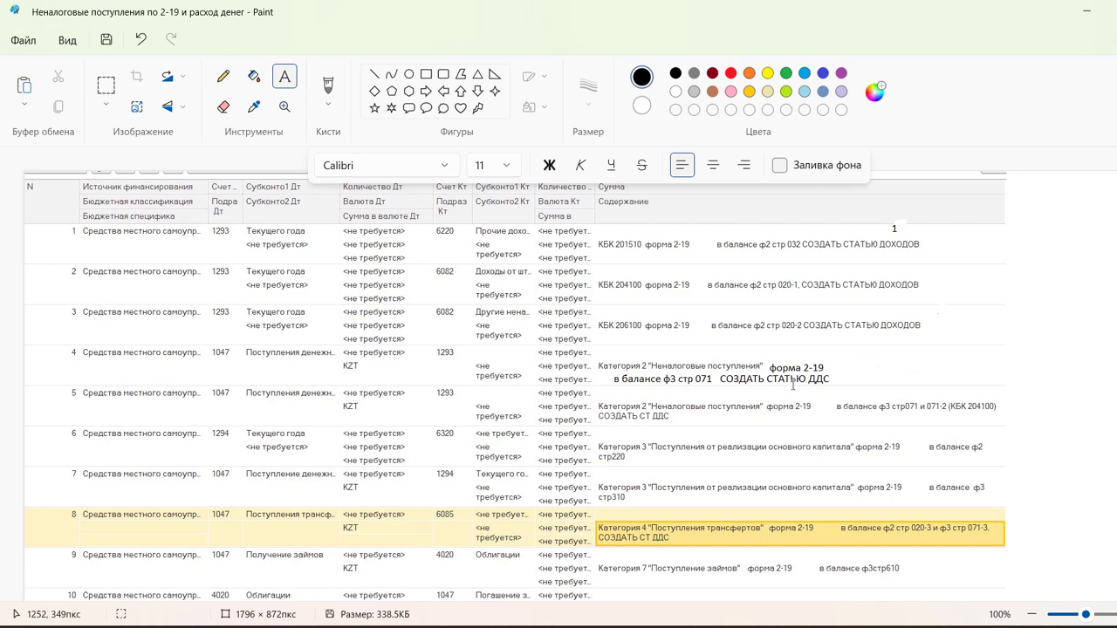
{"action": "scroll", "coordinate": [832, 424], "scroll_direction": "down", "scroll_amount": 3}
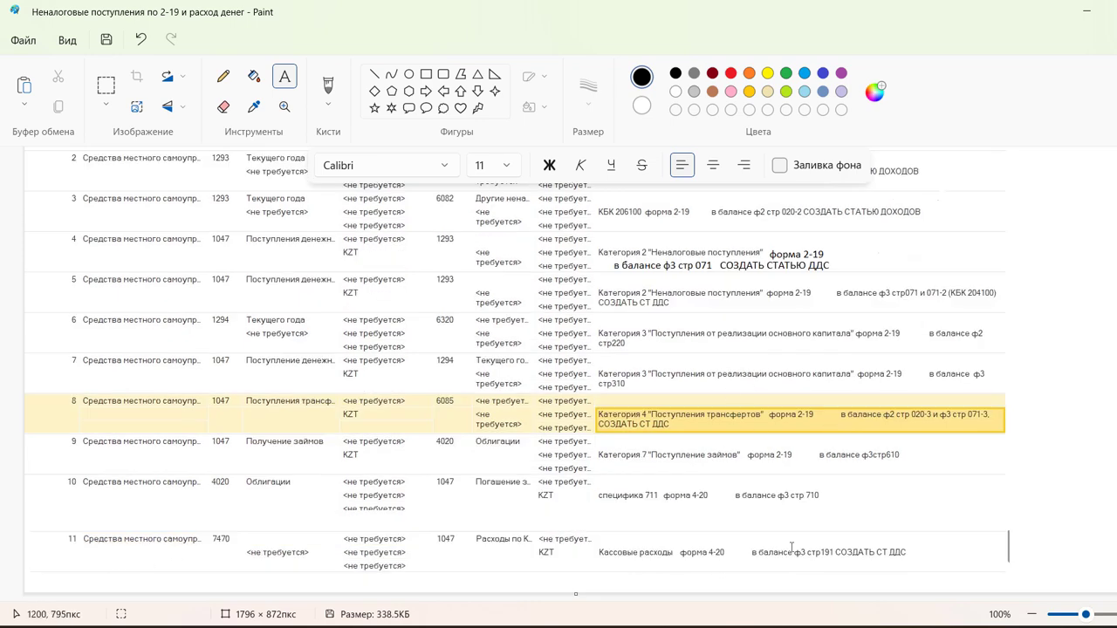
{"action": "scroll", "coordinate": [950, 543], "scroll_direction": "up", "scroll_amount": 3}
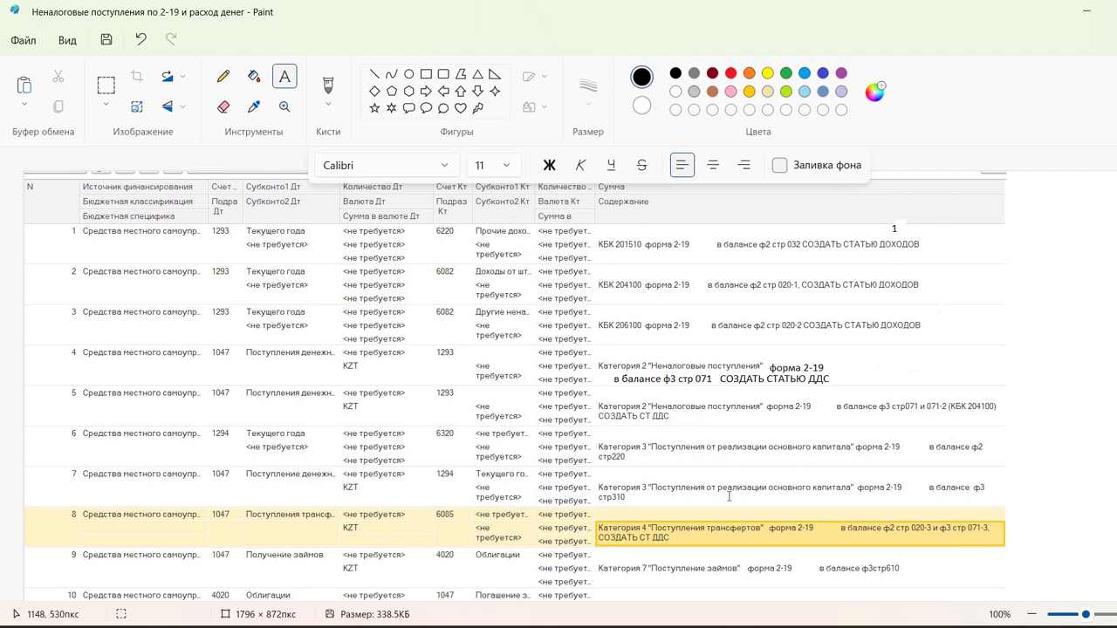
{"action": "scroll", "coordinate": [729, 496], "scroll_direction": "down", "scroll_amount": 3}
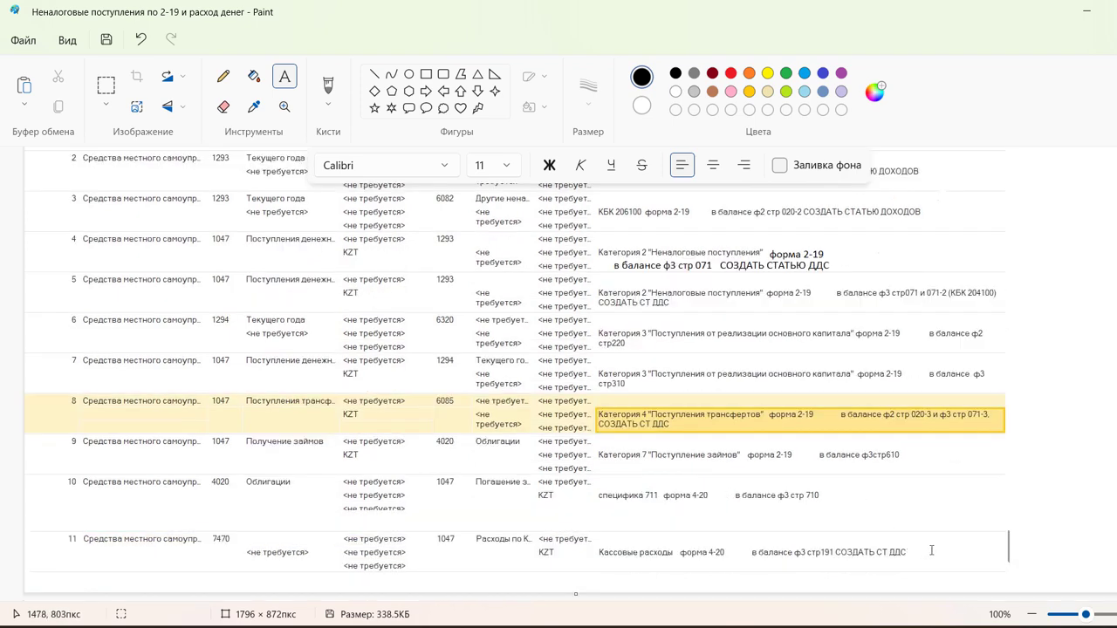
{"action": "scroll", "coordinate": [958, 504], "scroll_direction": "up", "scroll_amount": 3}
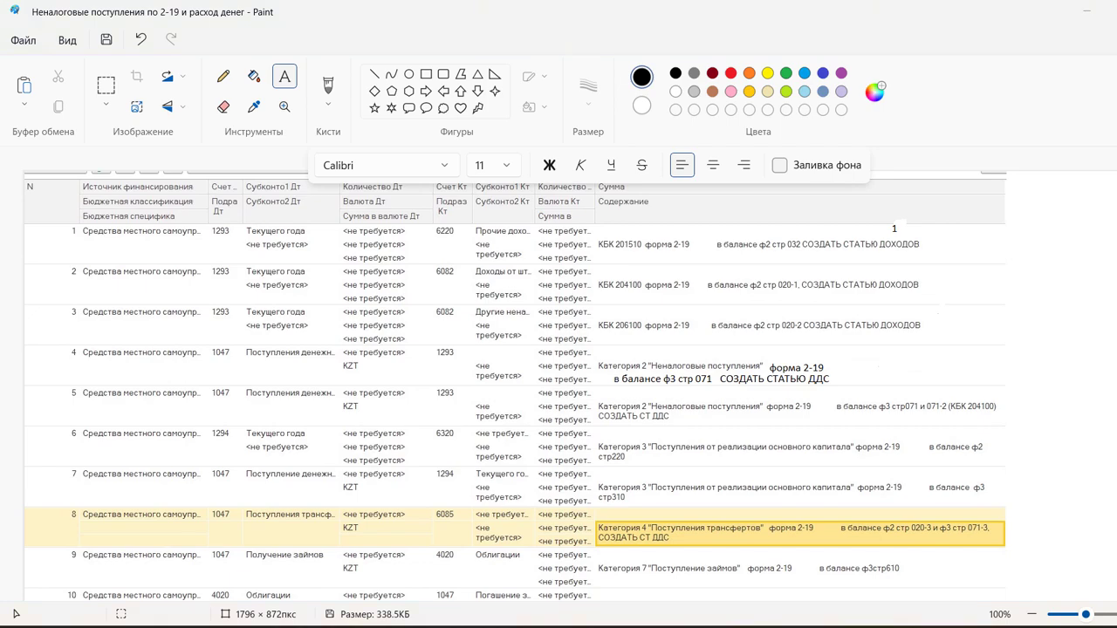
Switch to 1C:Предприятие and create a new document under Бухгалтерские справки dated 31.12.2022.
{"action": "key", "text": "alt+Tab"}
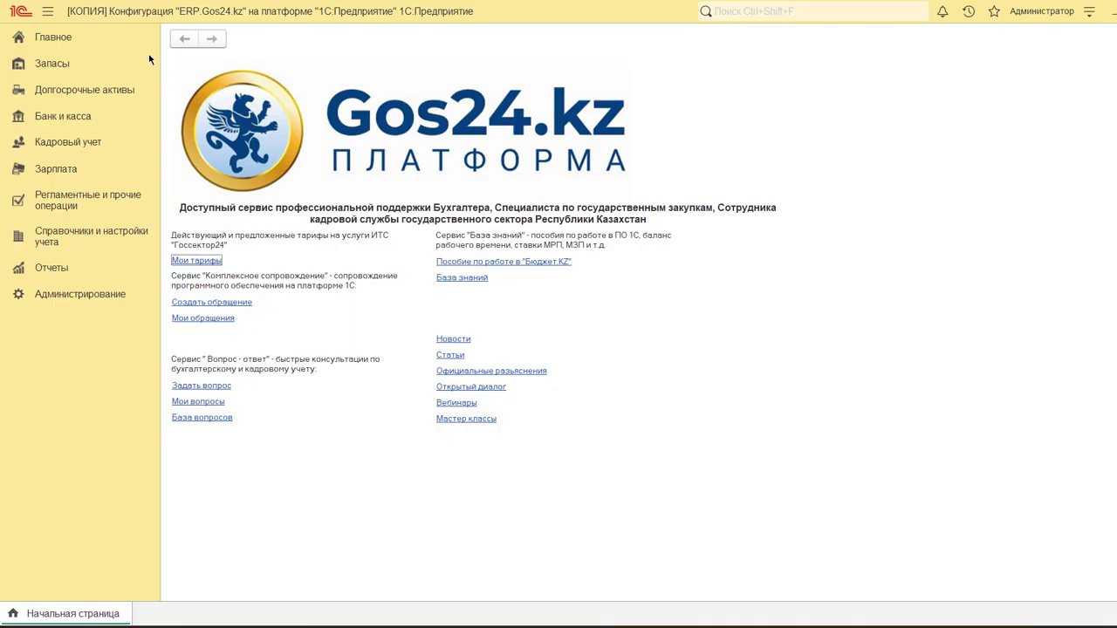
{"action": "left_click", "coordinate": [54, 206]}
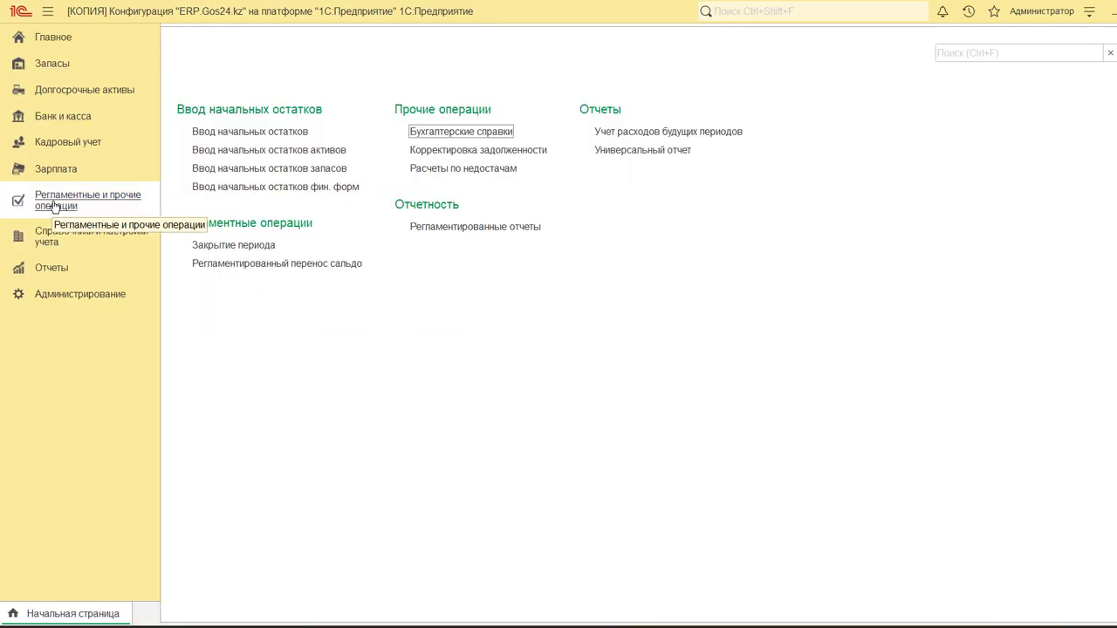
{"action": "left_click", "coordinate": [477, 135]}
{"action": "left_click", "coordinate": [188, 82]}
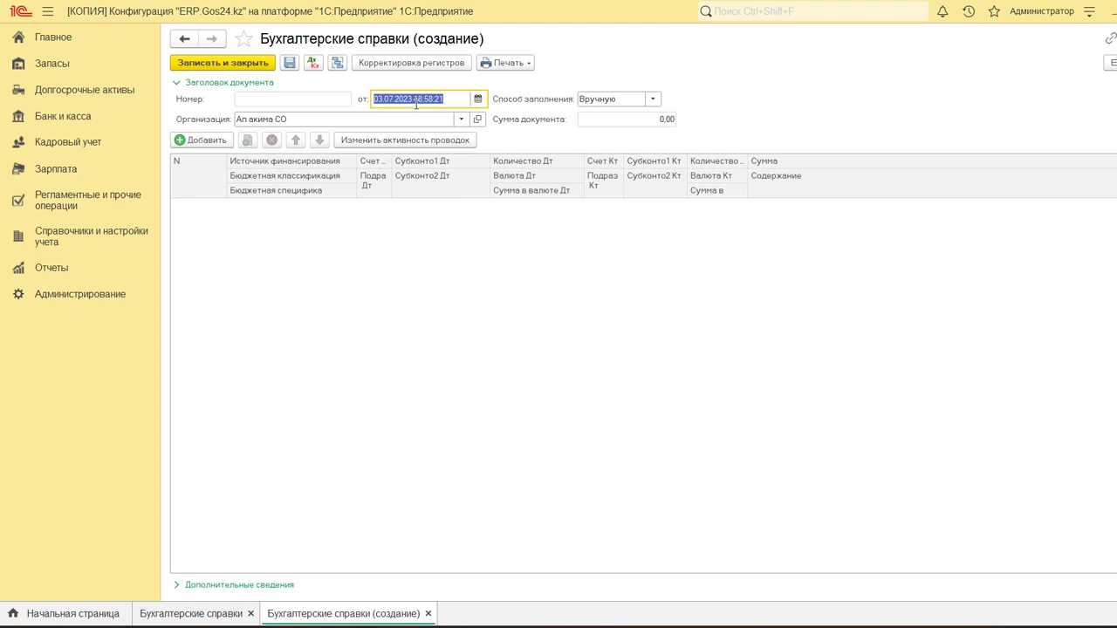
{"action": "type", "text": "31122022"}
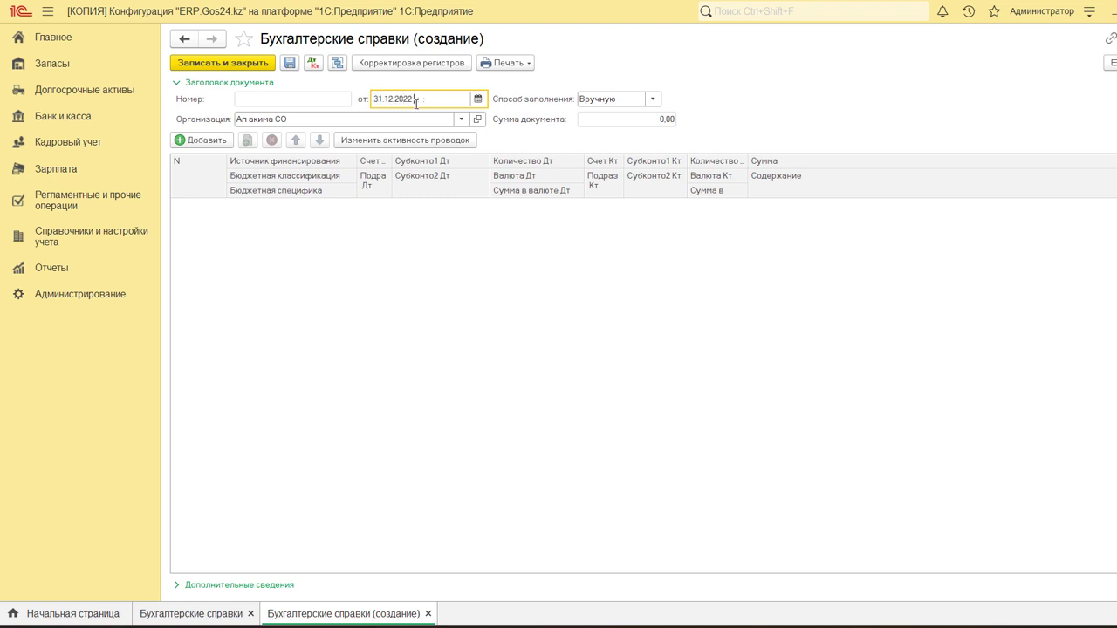
Add an entry row with the financing source Средства местного самоуправления, leaving the budget classification empty.
{"action": "left_click", "coordinate": [189, 141]}
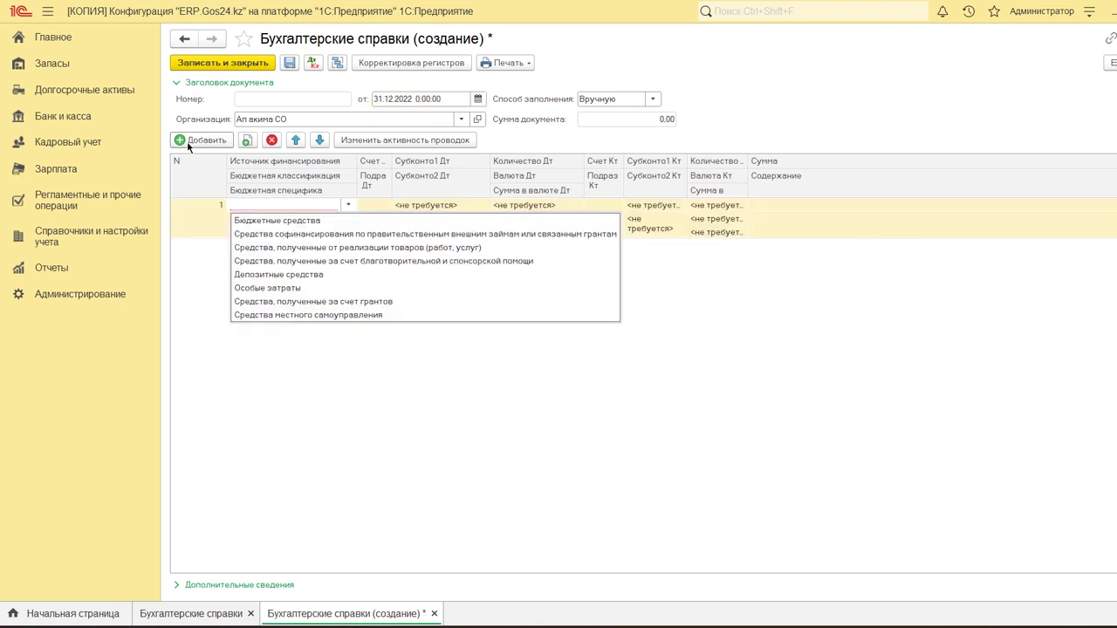
{"action": "left_click", "coordinate": [286, 312]}
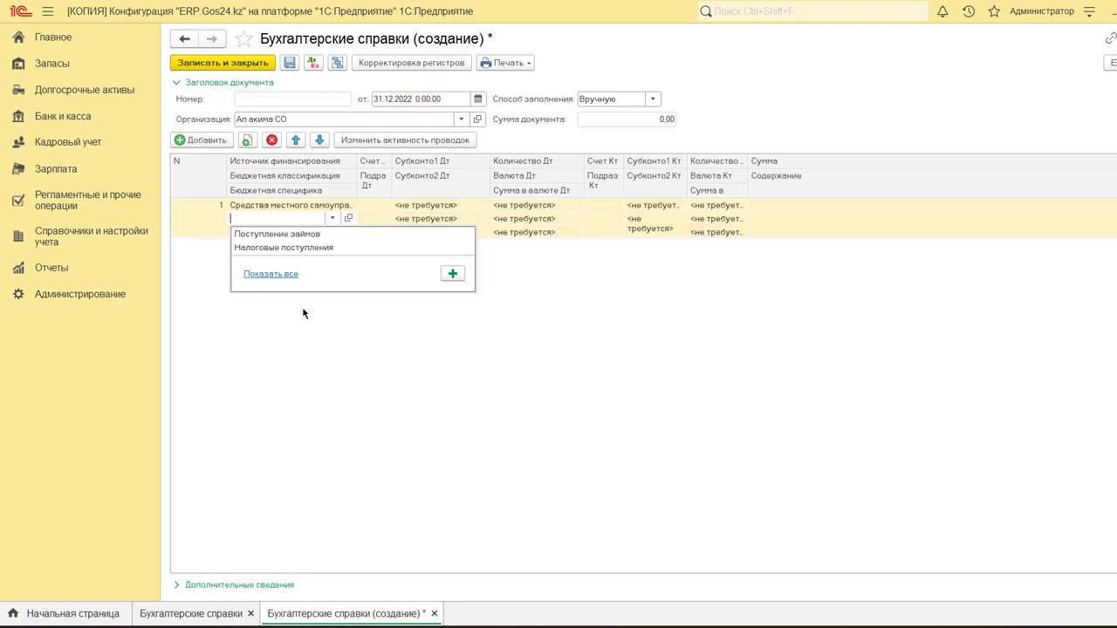
{"action": "left_click", "coordinate": [323, 208]}
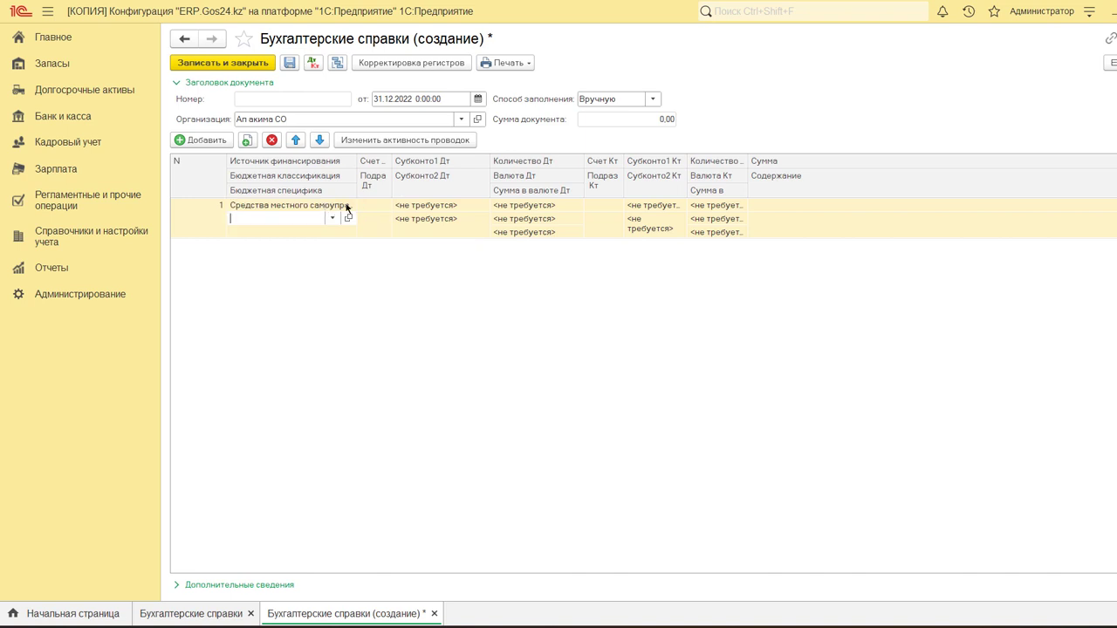
Consult the Начальные остатки image in Paint, return to the document in 1C and set the row's debit account to 1047.
{"action": "left_click", "coordinate": [367, 209]}
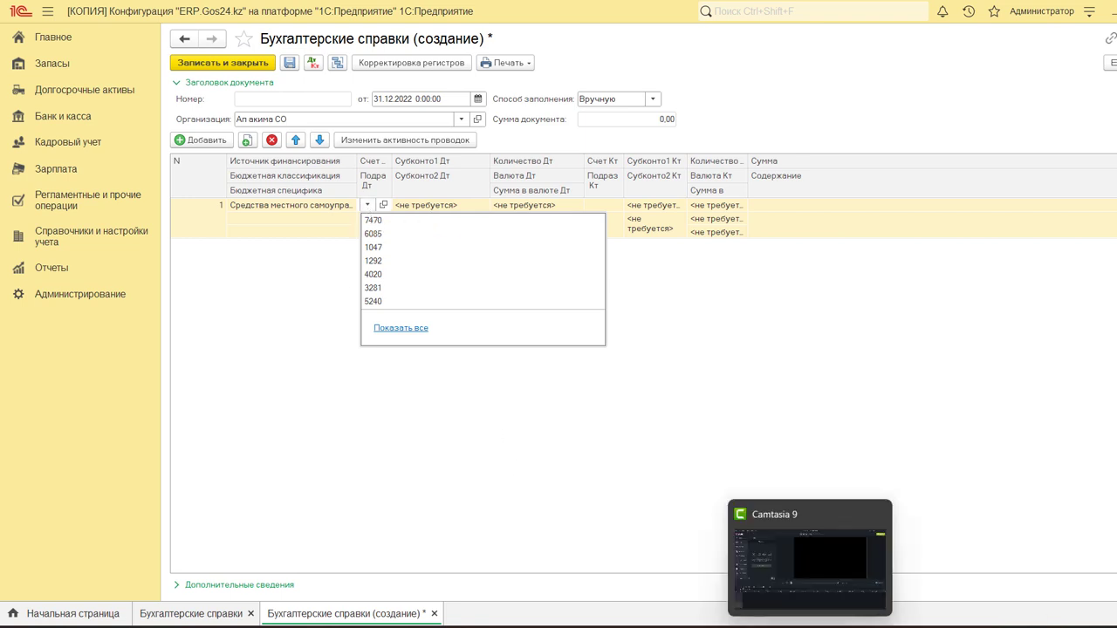
{"action": "mouse_move", "coordinate": [776, 626]}
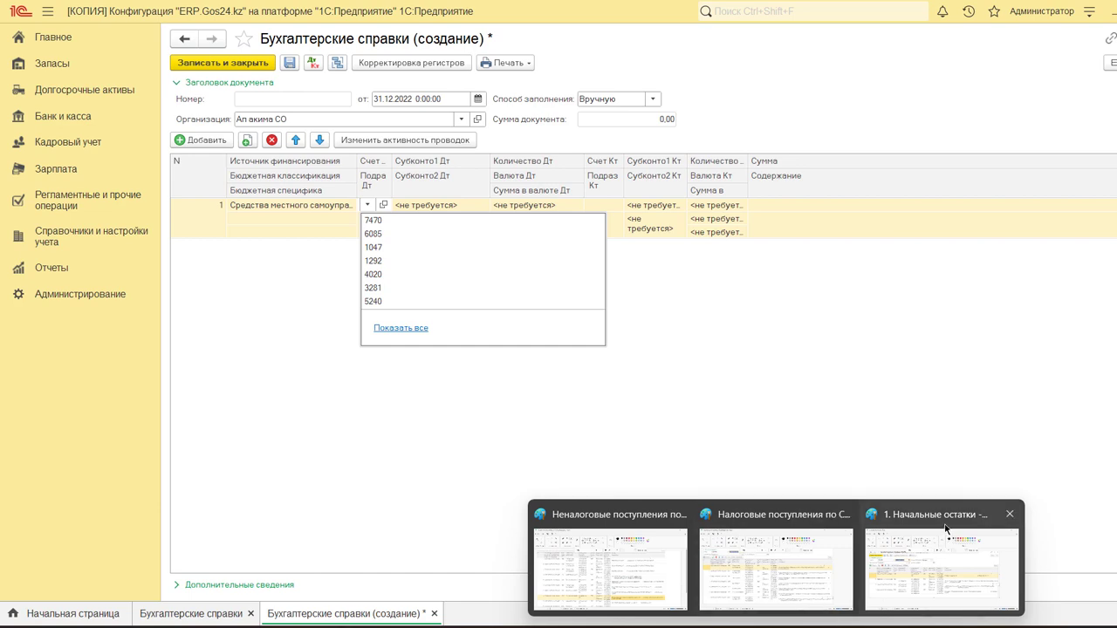
{"action": "left_click", "coordinate": [934, 574]}
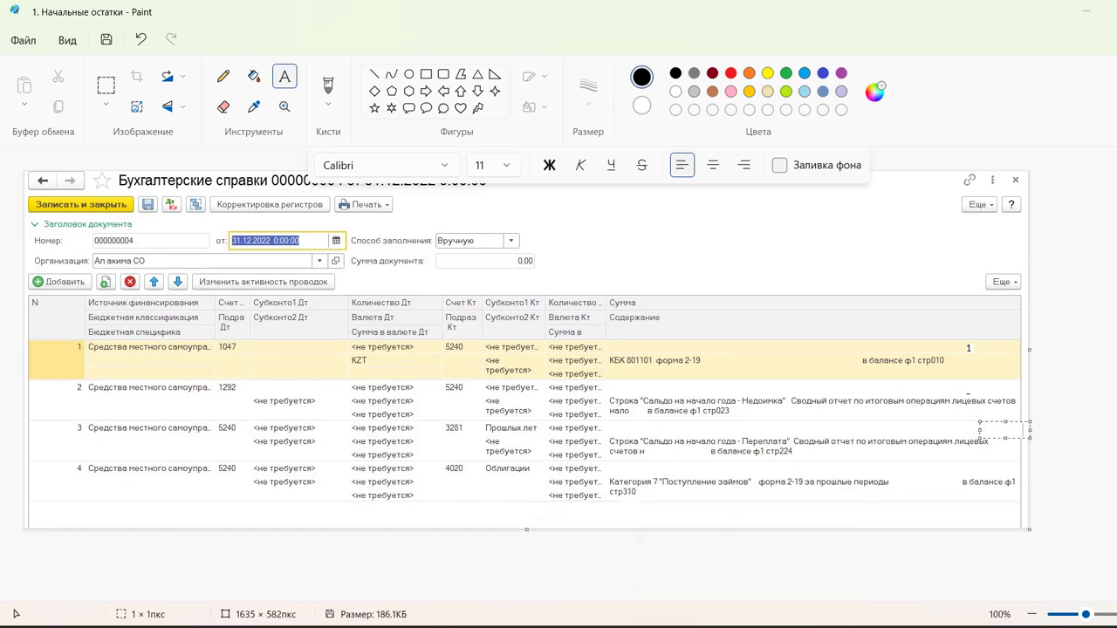
{"action": "left_click", "coordinate": [750, 626]}
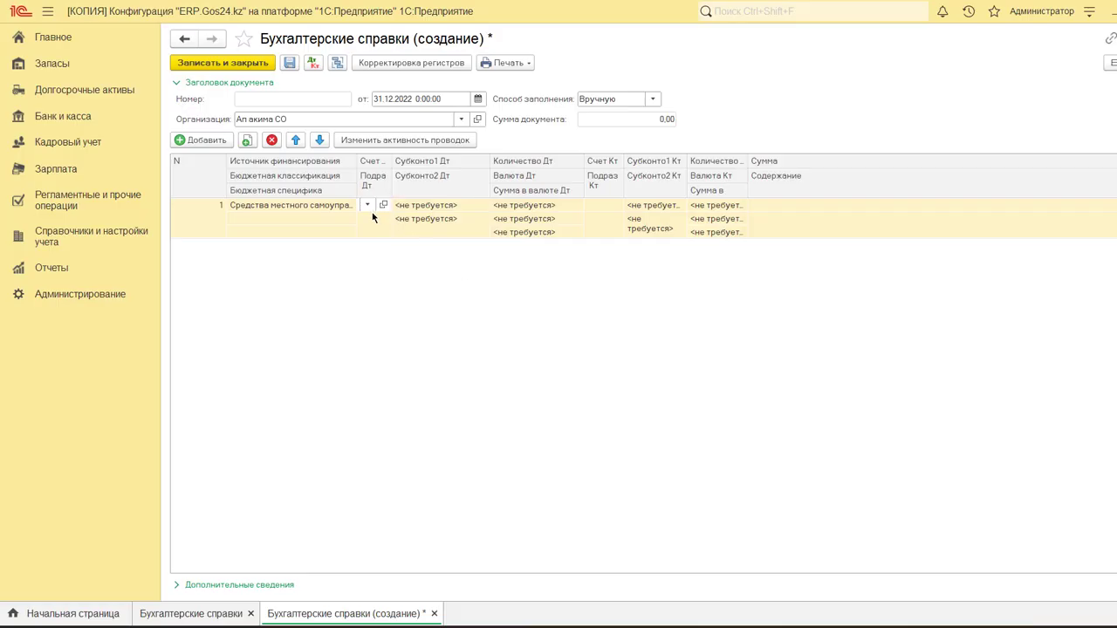
{"action": "type", "text": "1017"}
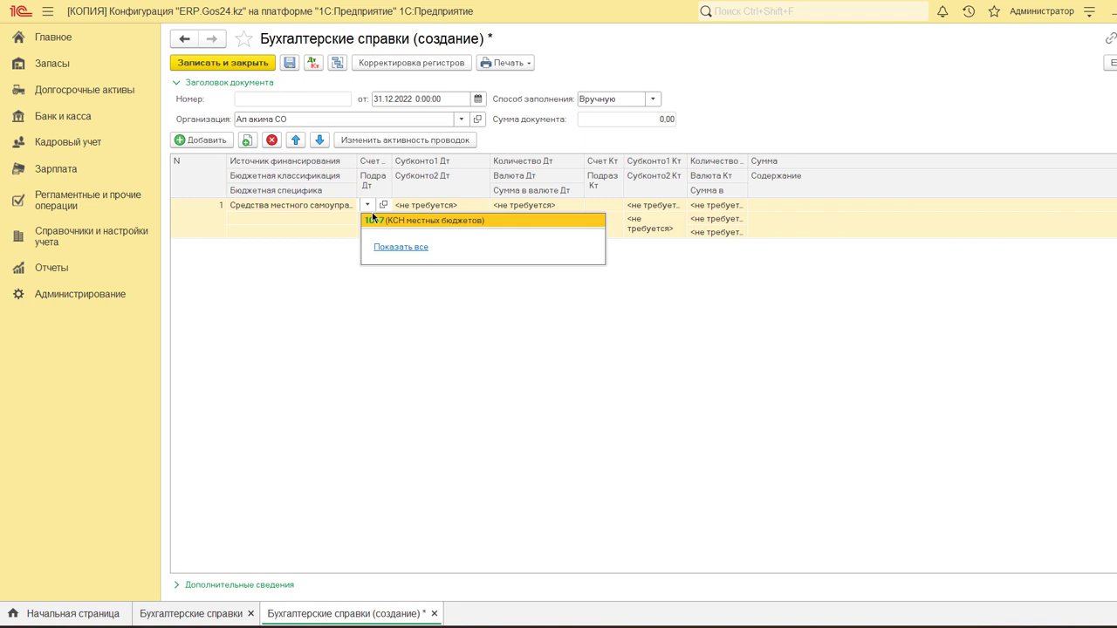
{"action": "key", "text": "Return"}
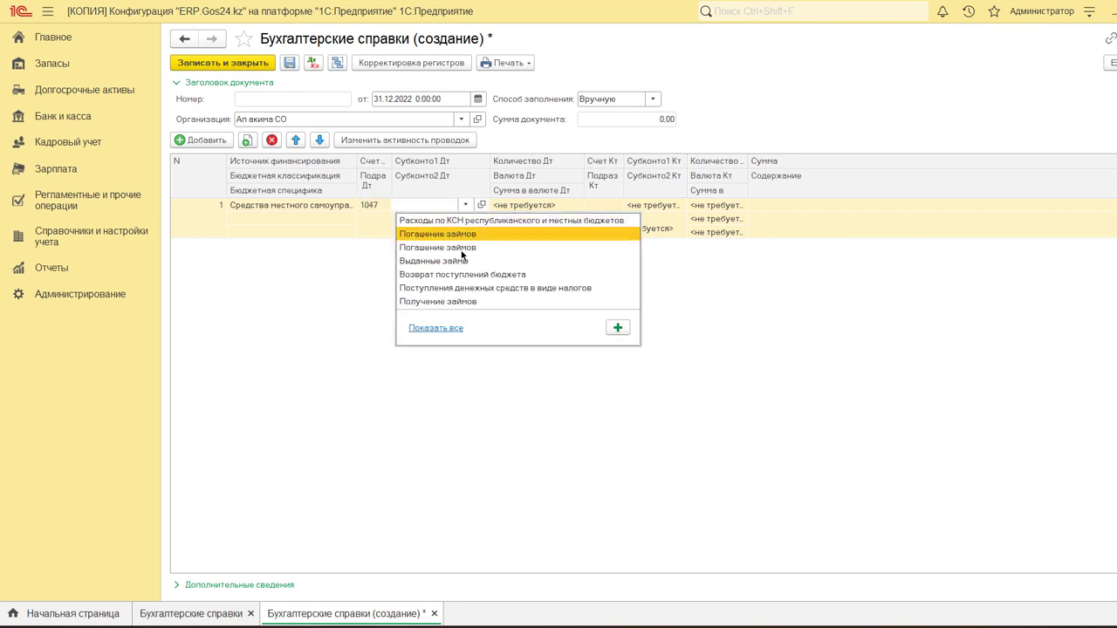
View the full list of cash flow items under Операционная деятельность for Субконто1 Дт without choosing one.
{"action": "left_click", "coordinate": [436, 329]}
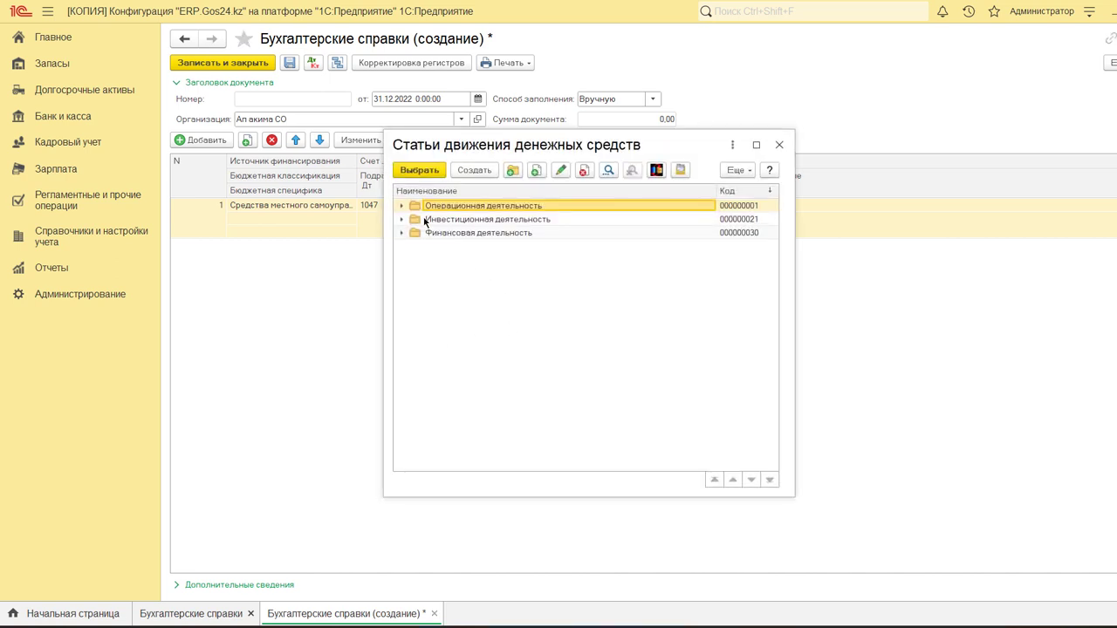
{"action": "left_click", "coordinate": [403, 206]}
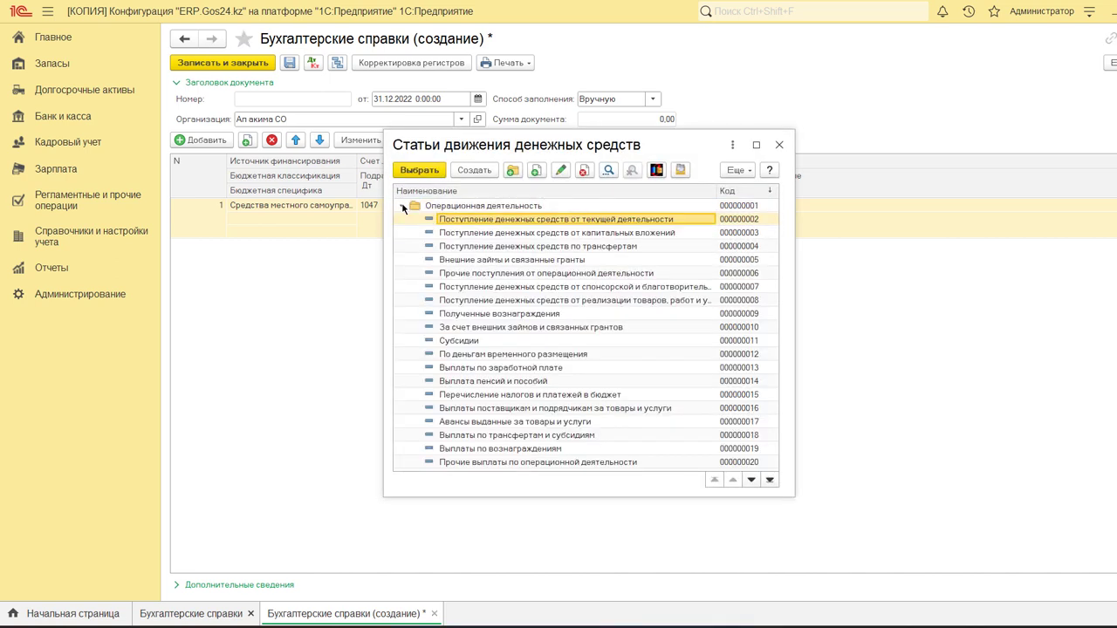
{"action": "left_click", "coordinate": [779, 146]}
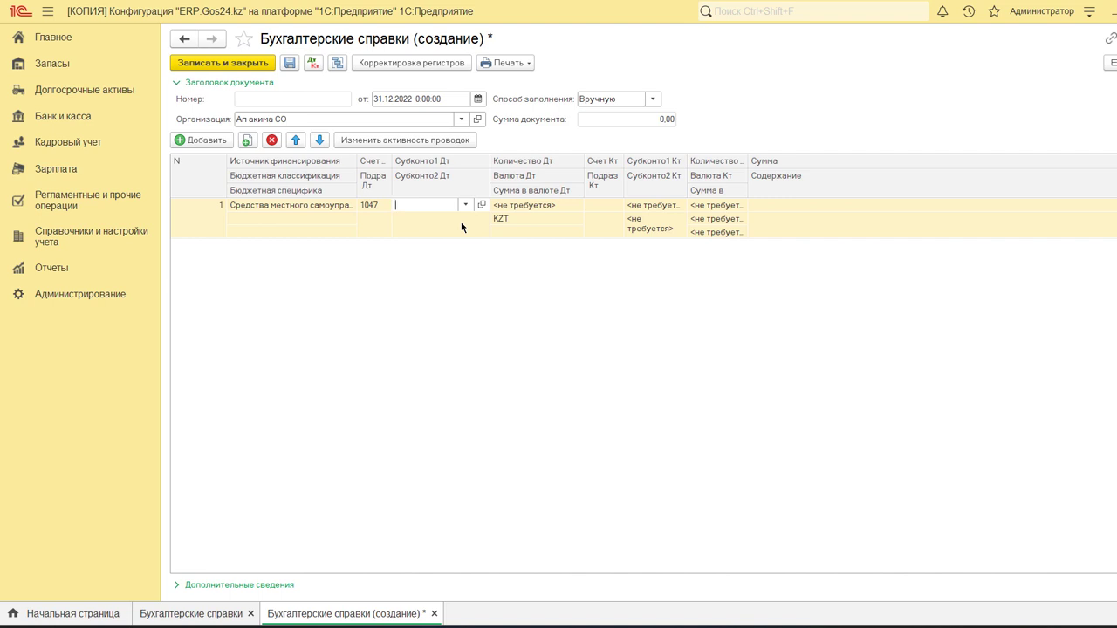
Set the row's credit account to 5240 without a department and enter an amount of 1.
{"action": "left_click", "coordinate": [602, 215]}
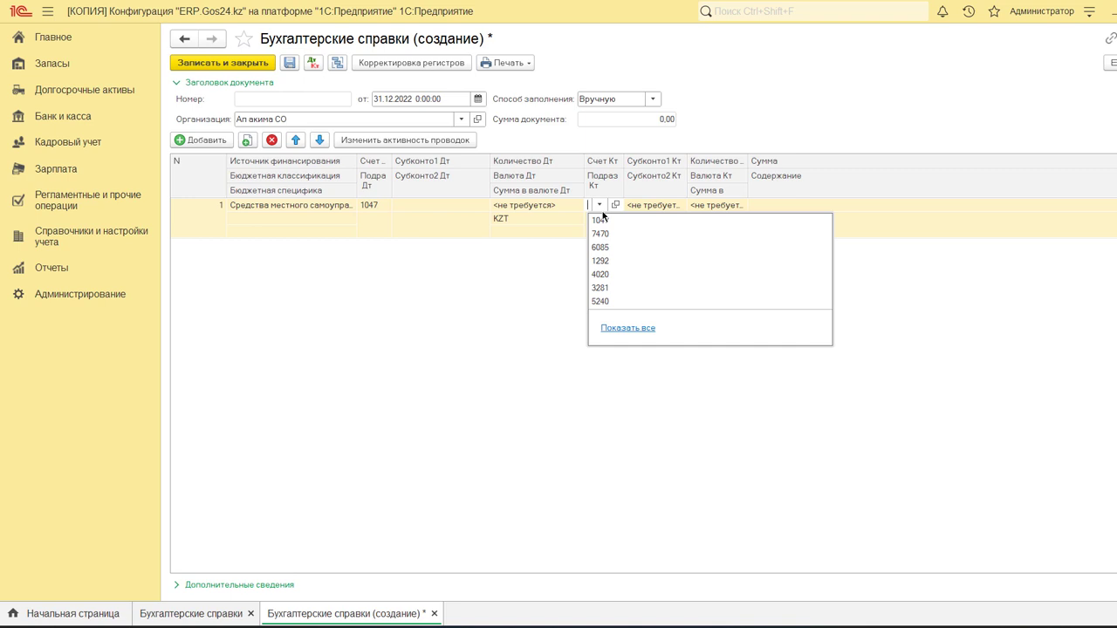
{"action": "type", "text": "5240"}
{"action": "key", "text": "Return"}
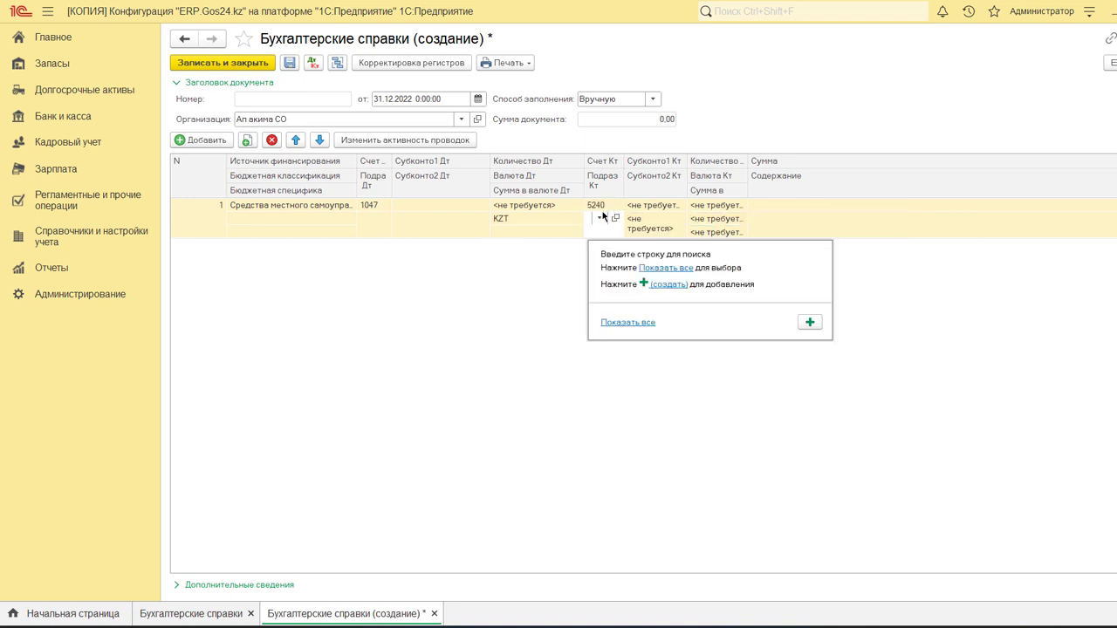
{"action": "key", "text": "Escape"}
{"action": "left_click", "coordinate": [782, 209]}
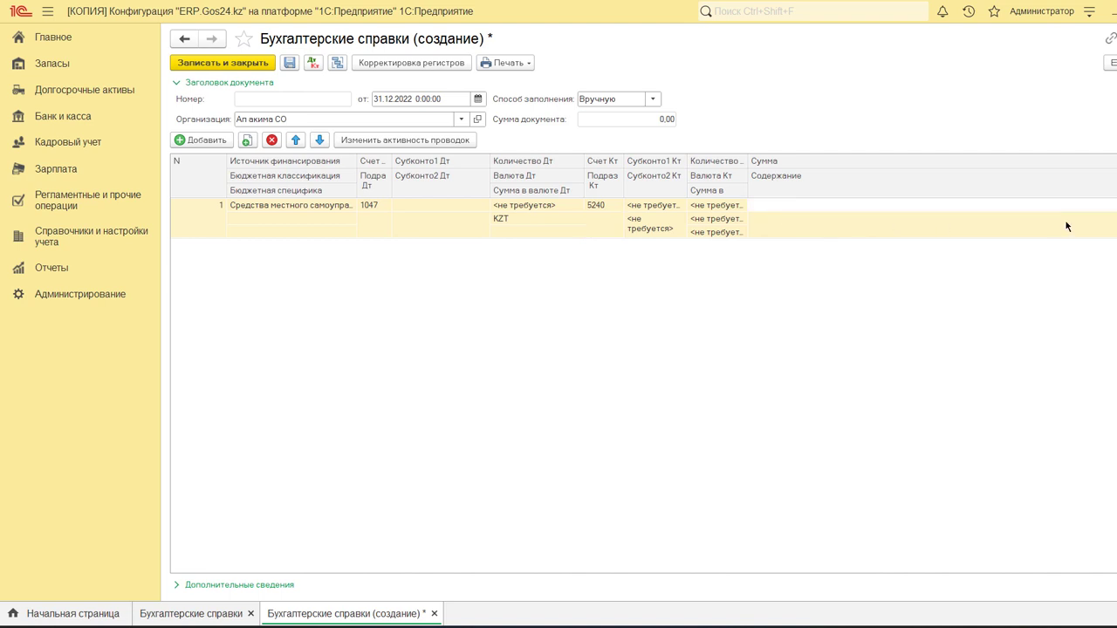
{"action": "type", "text": "1"}
{"action": "key", "text": "Return"}
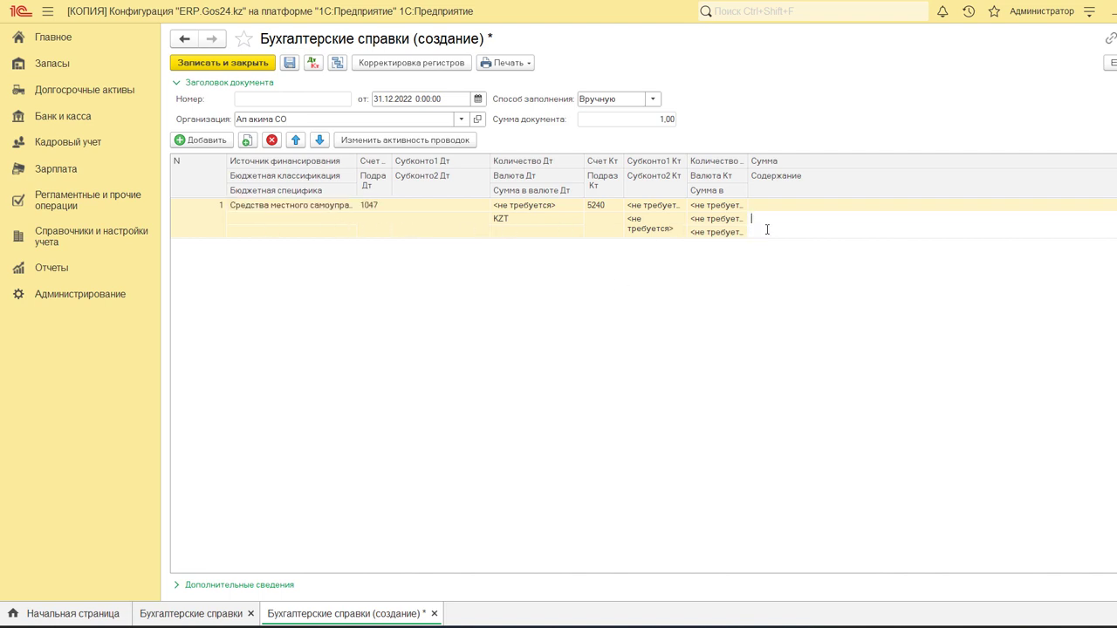
Switch to the Начальные остатки image in Paint, examine its four opening balance entries and return to 1C.
{"action": "mouse_move", "coordinate": [786, 624]}
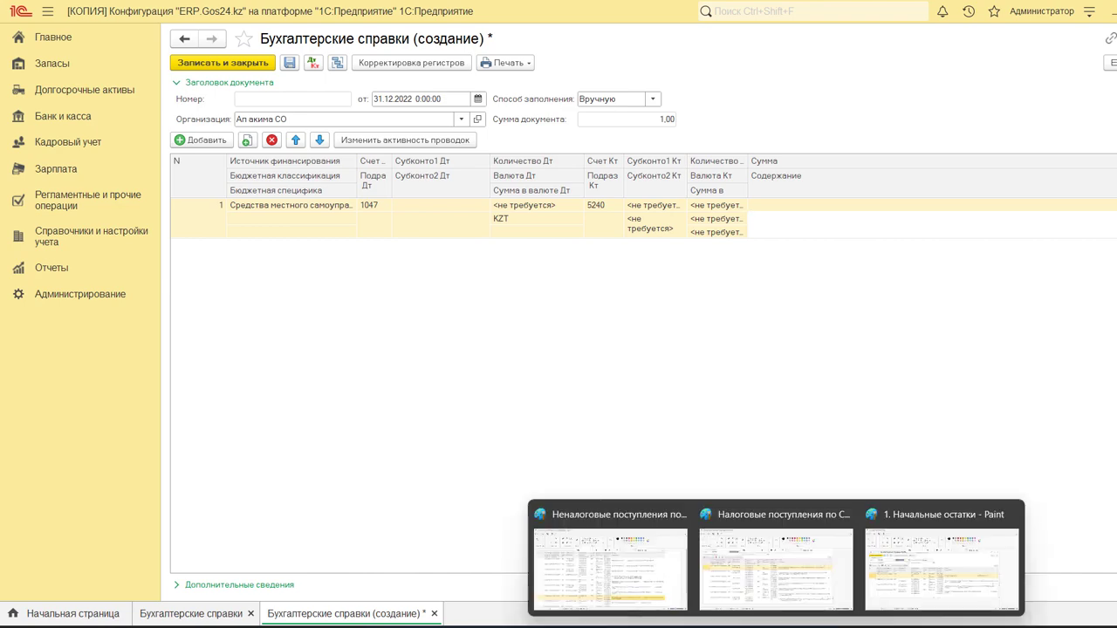
{"action": "left_click", "coordinate": [916, 541]}
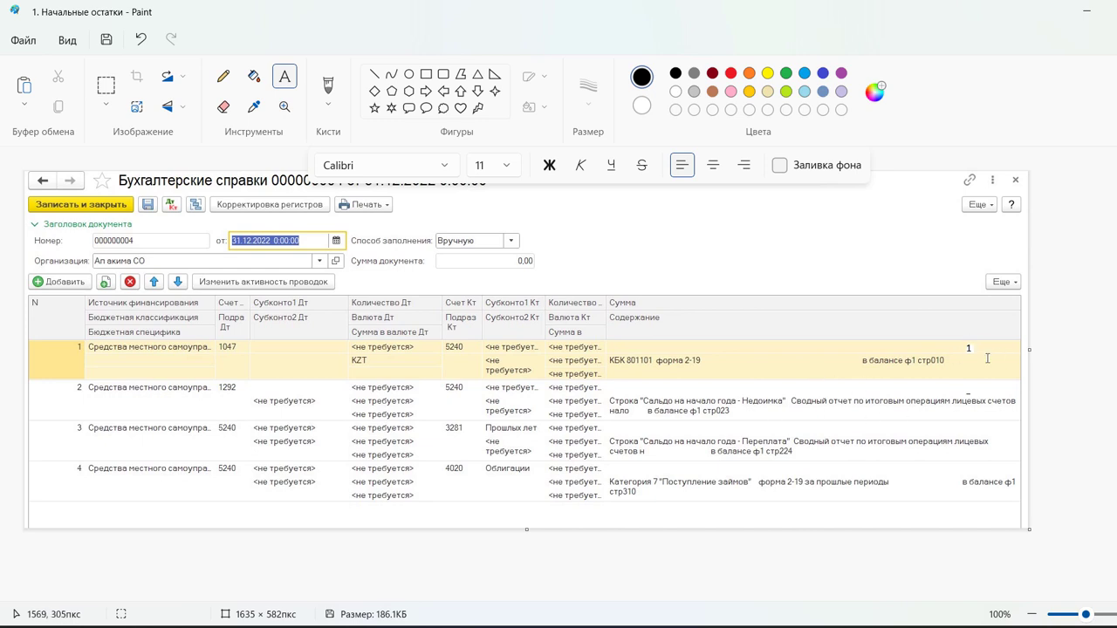
{"action": "mouse_move", "coordinate": [810, 627]}
{"action": "mouse_move", "coordinate": [775, 626]}
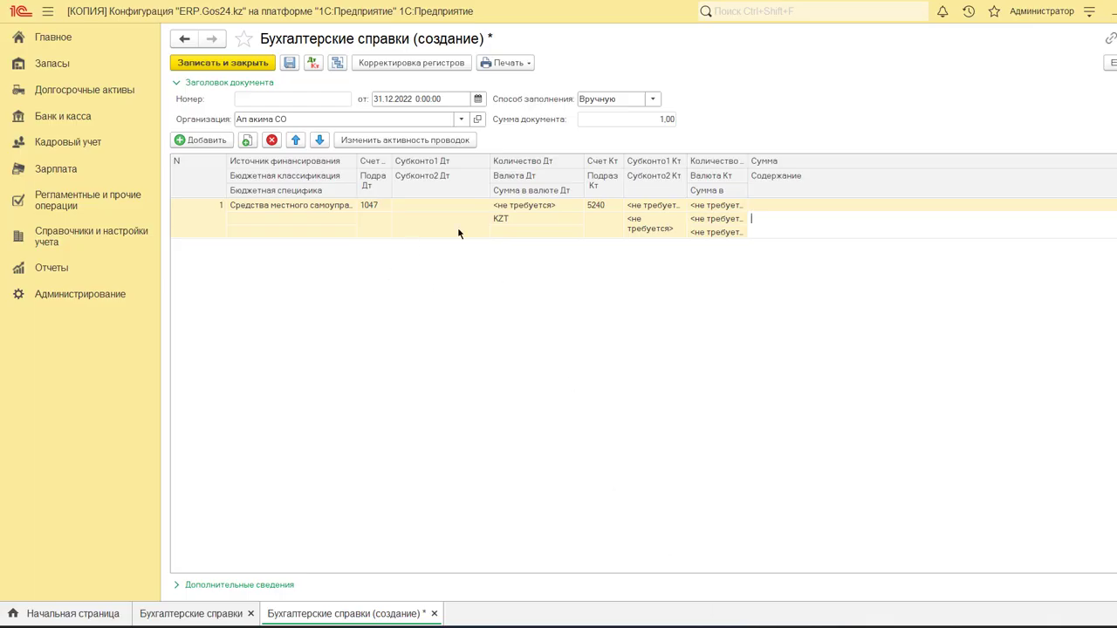
Duplicate the first entry as a second row with the same financing source, and save and close the document.
{"action": "left_click", "coordinate": [280, 218]}
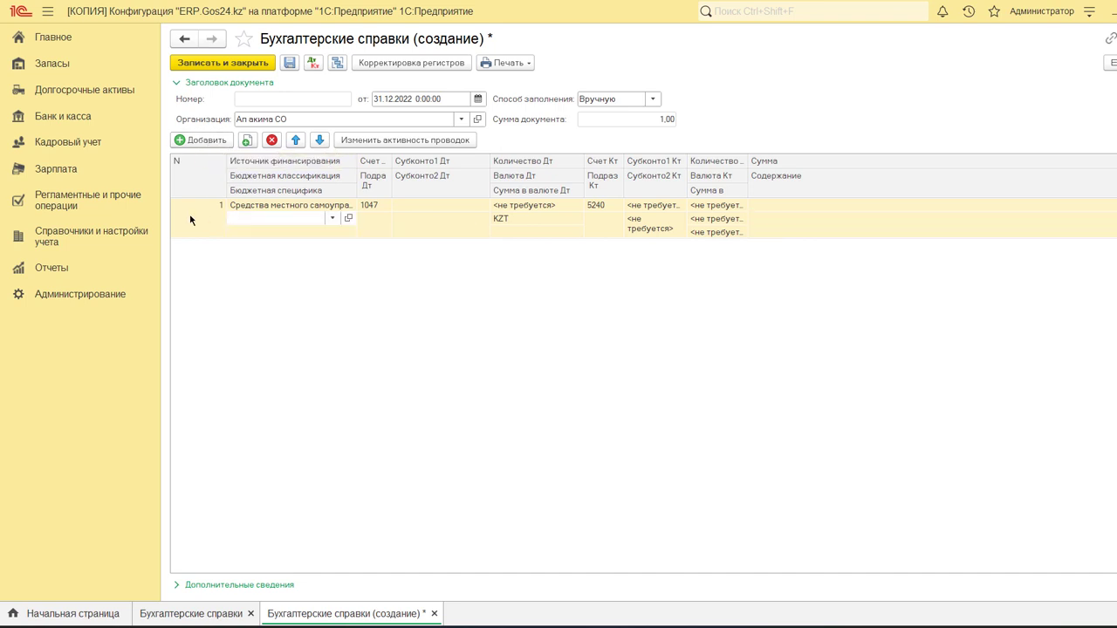
{"action": "left_click", "coordinate": [248, 140]}
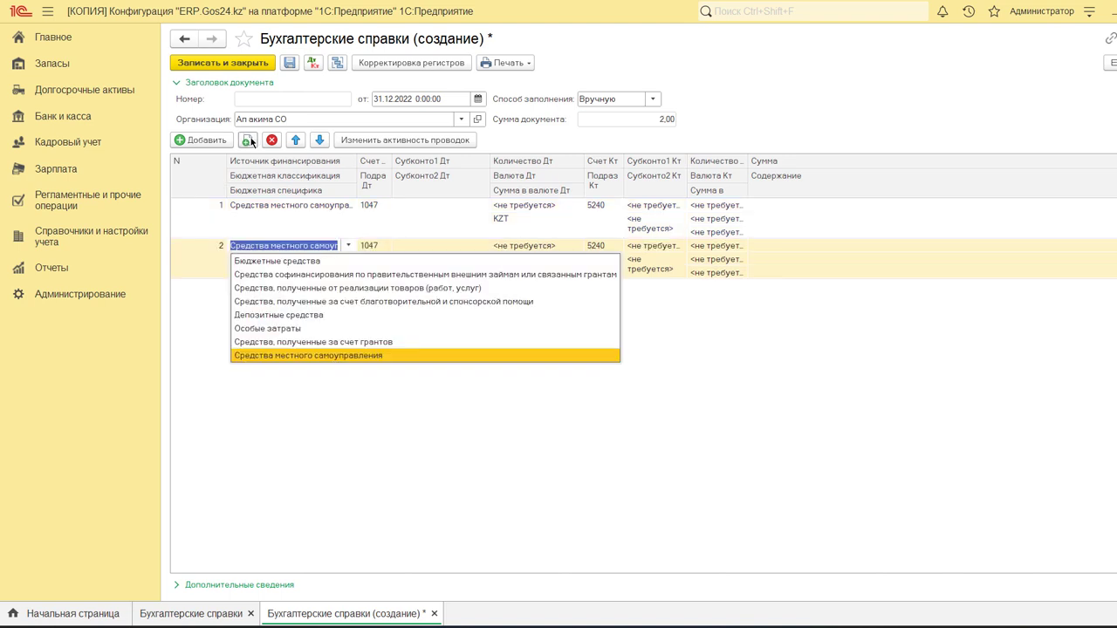
{"action": "key", "text": "Down"}
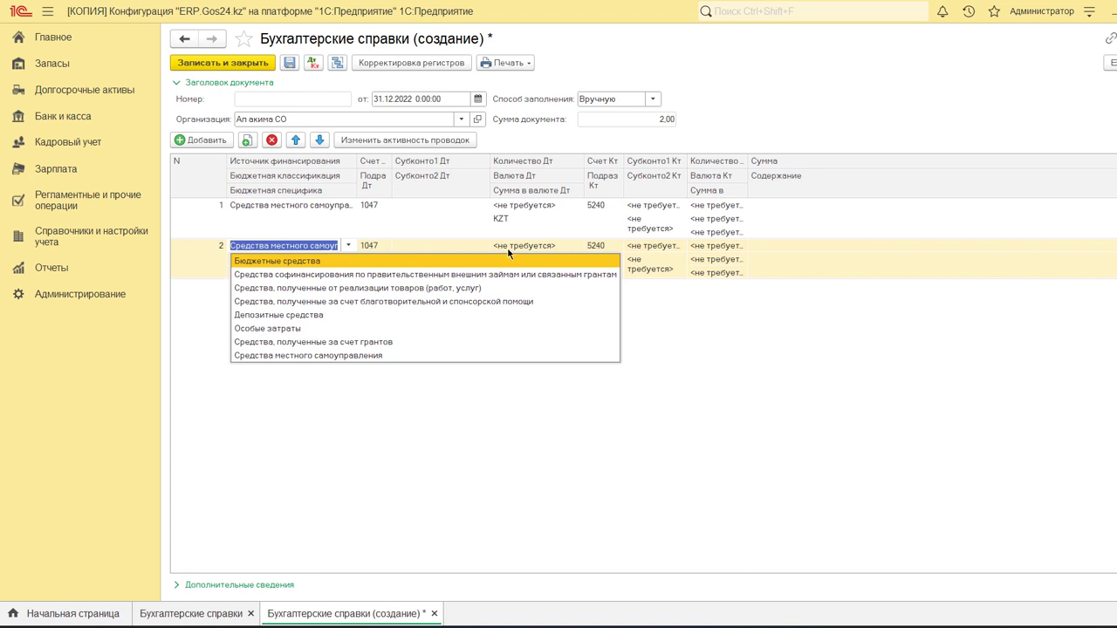
{"action": "key", "text": "Escape"}
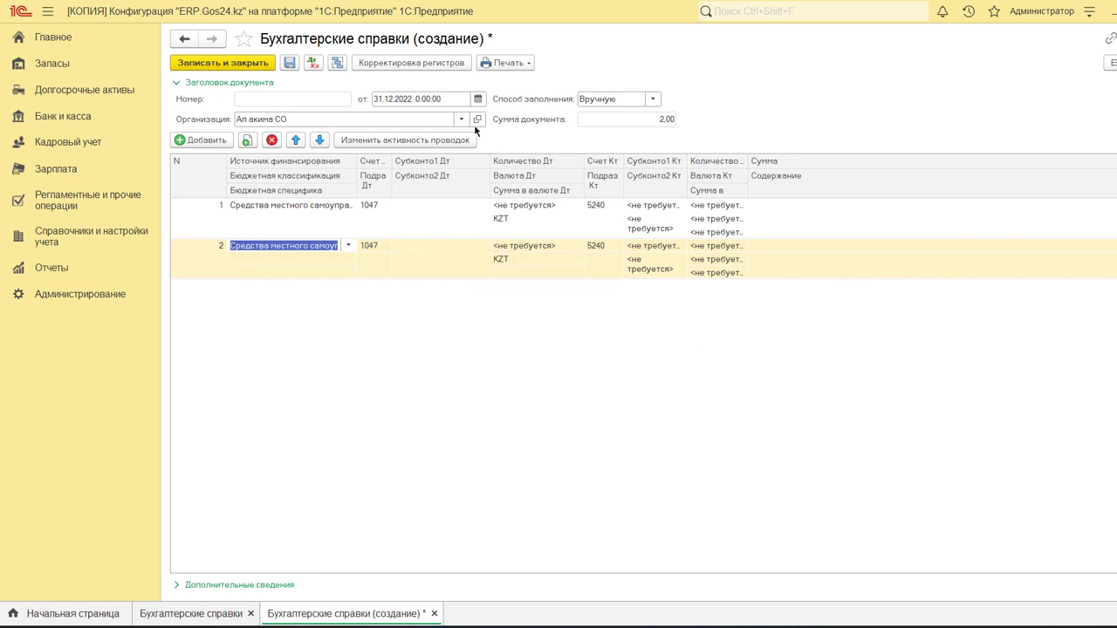
{"action": "left_click", "coordinate": [244, 63]}
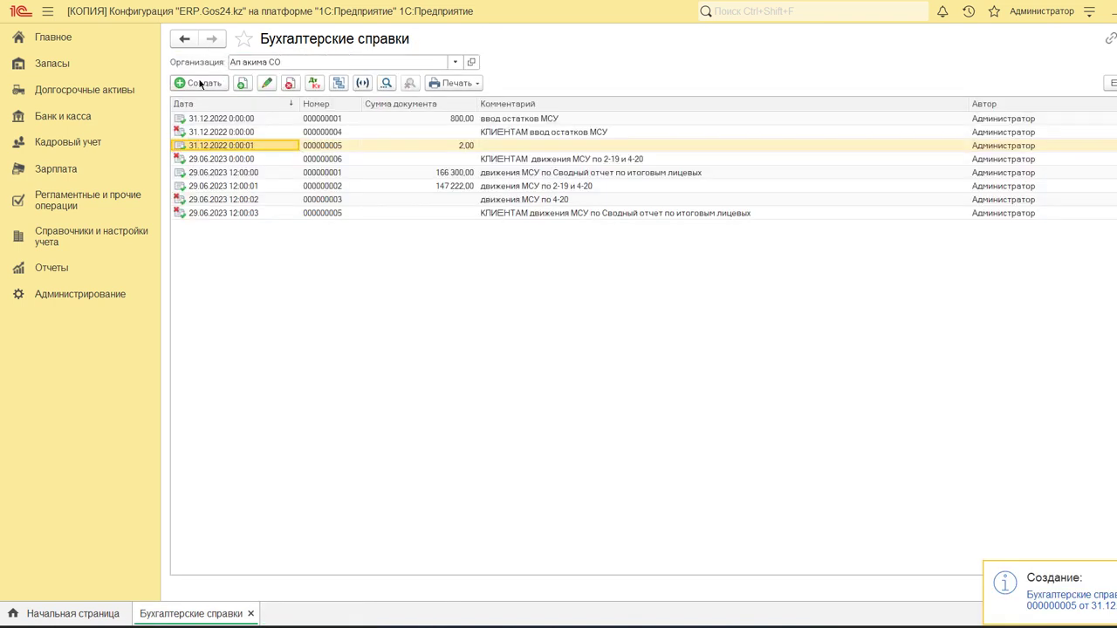
Create a new accounting note dated 29.06.2023 and add a row financed from Средства местного самоуправления, leaving the budget classification empty.
{"action": "left_click", "coordinate": [199, 83]}
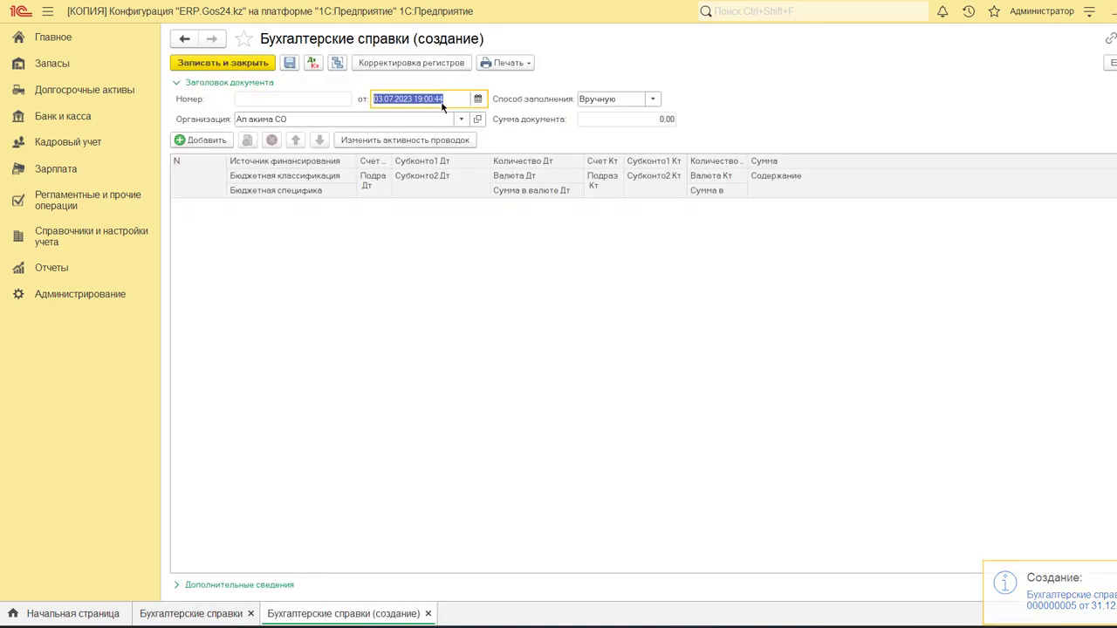
{"action": "type", "text": "2906"}
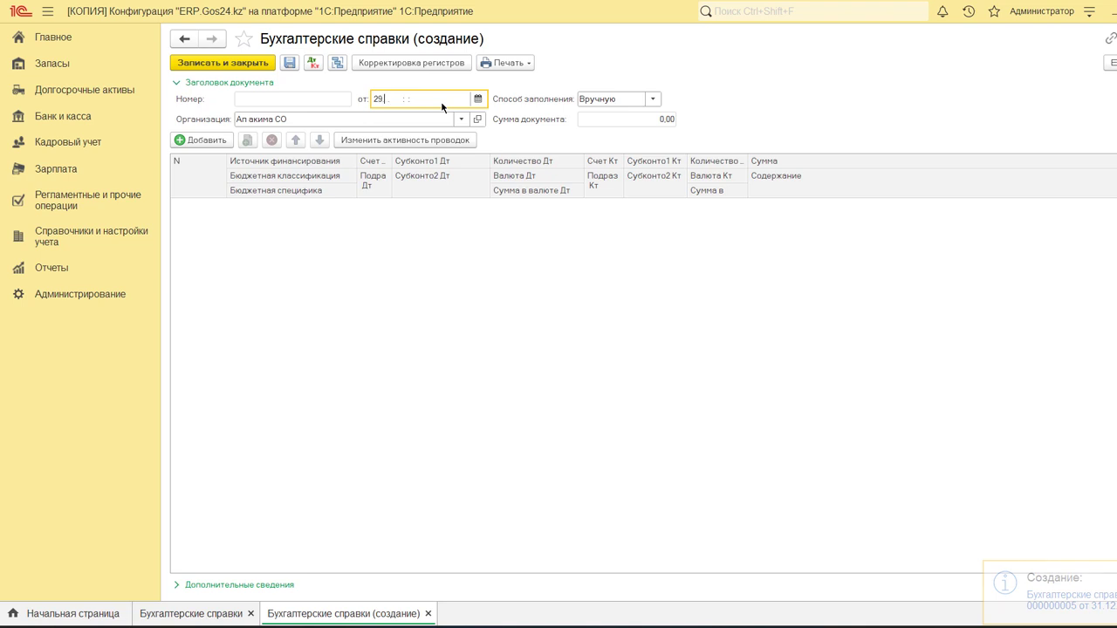
{"action": "key", "text": "Tab"}
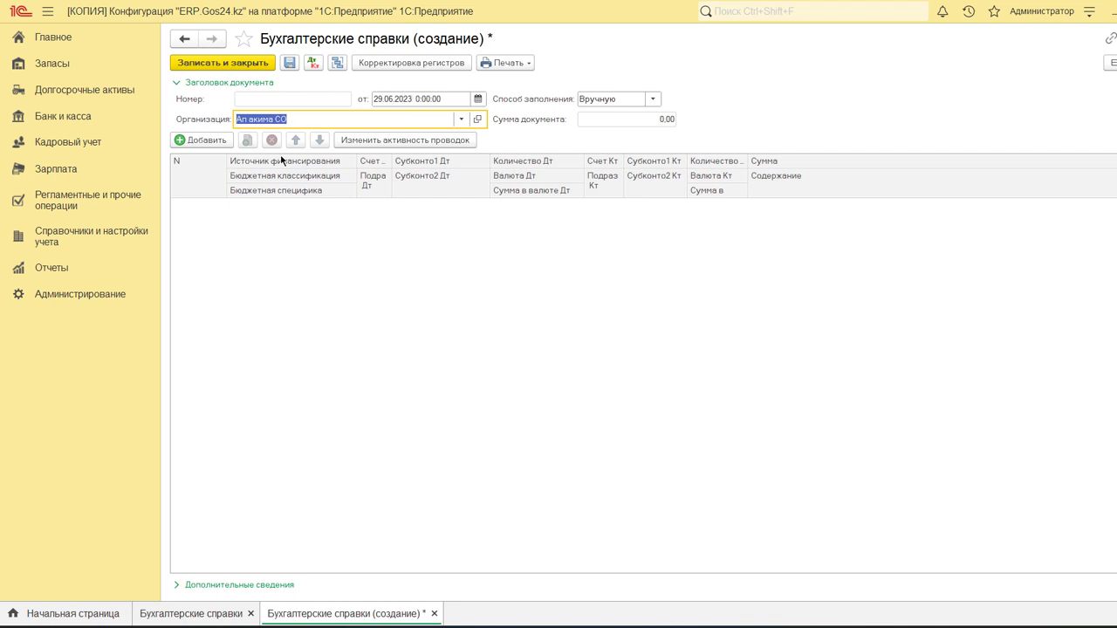
{"action": "left_click", "coordinate": [211, 141]}
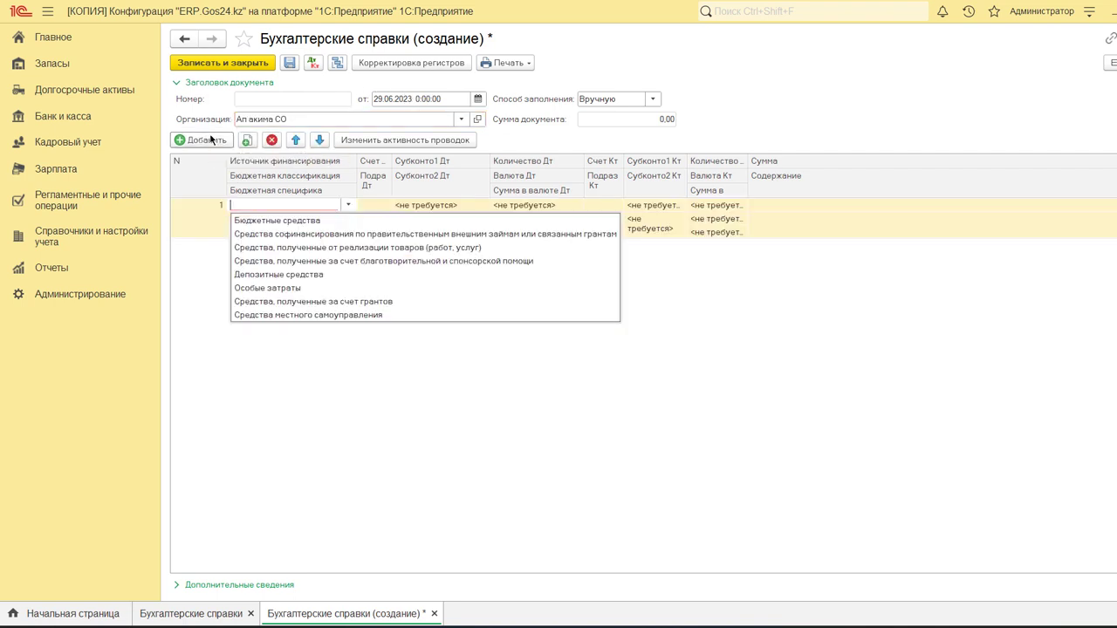
{"action": "left_click", "coordinate": [282, 318]}
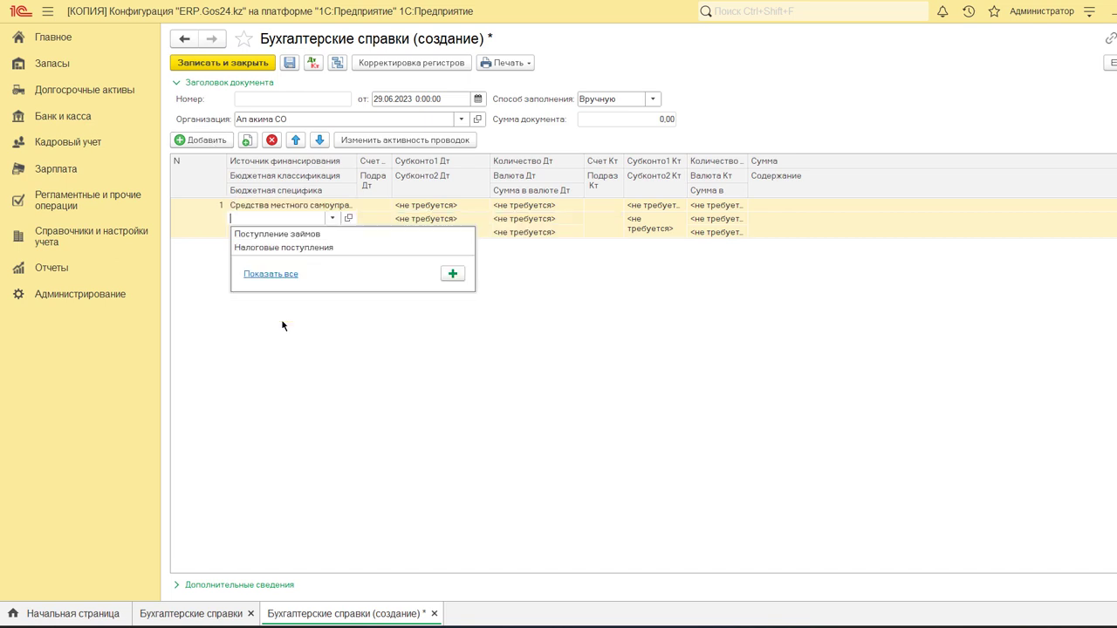
{"action": "left_click", "coordinate": [379, 218]}
{"action": "left_click", "coordinate": [379, 218]}
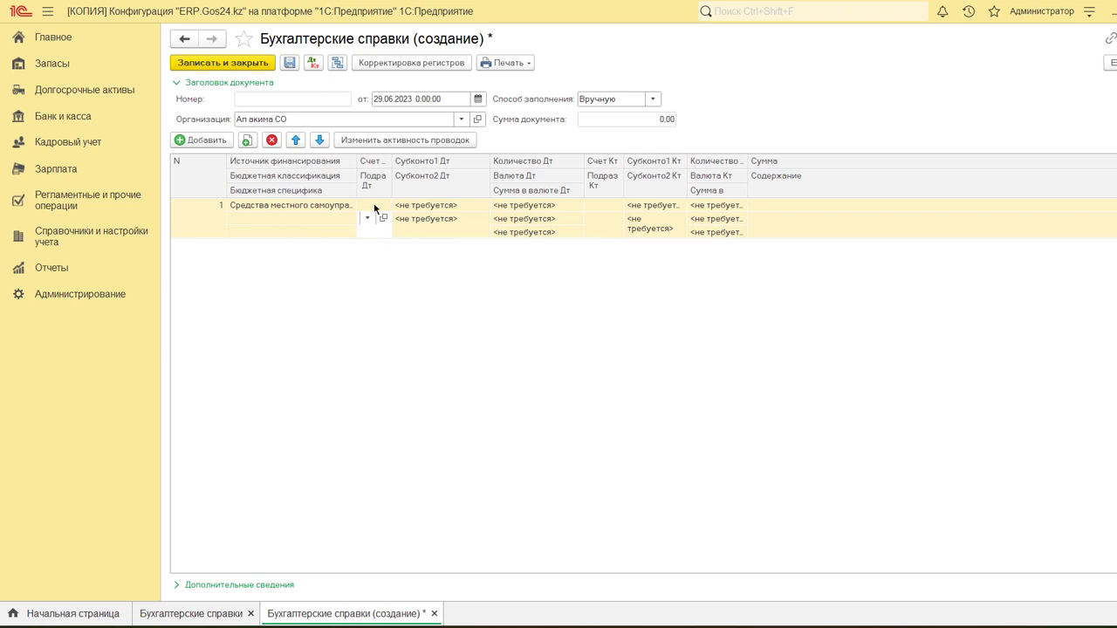
Switch to the Налоговые поступления по Сводному отчету image in Paint, examine its seven tax receipt entries and return to 1C.
{"action": "left_click", "coordinate": [374, 208]}
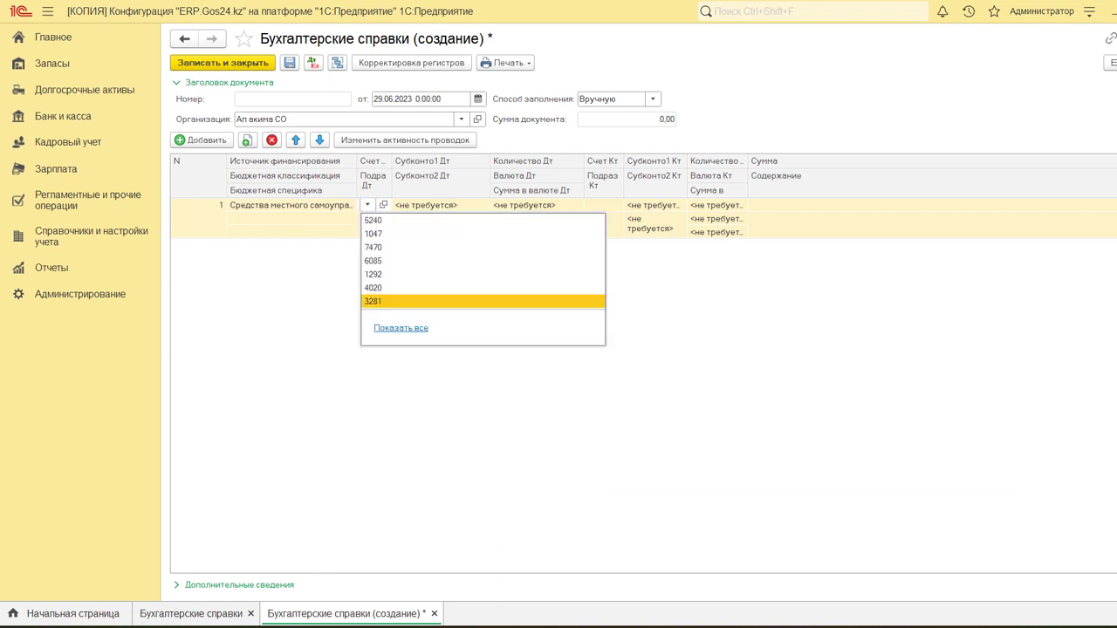
{"action": "mouse_move", "coordinate": [776, 625]}
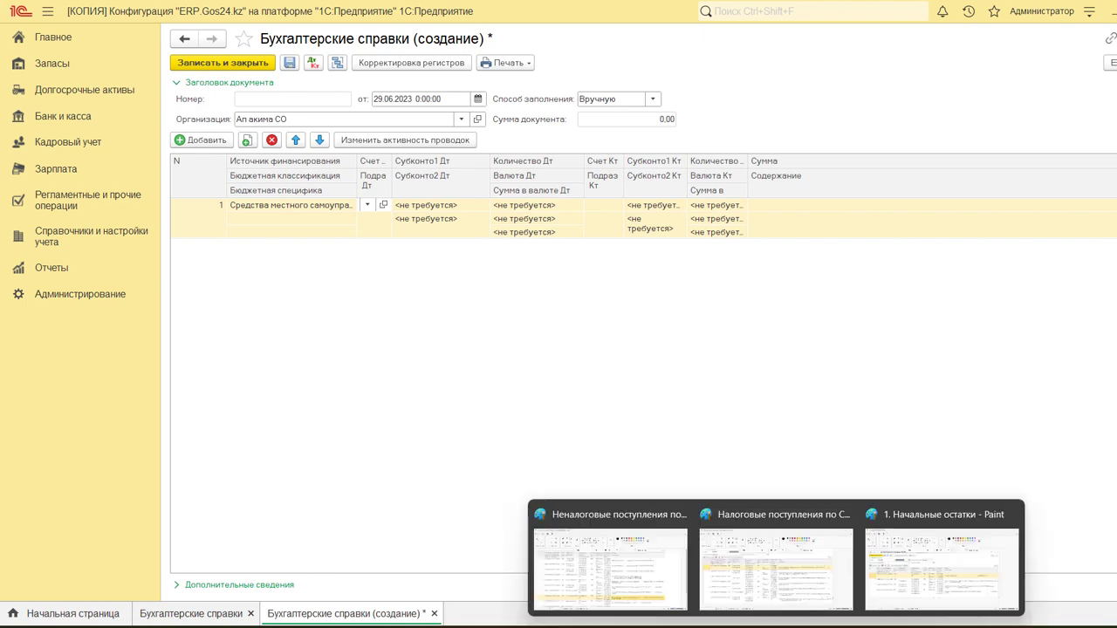
{"action": "left_click", "coordinate": [783, 572]}
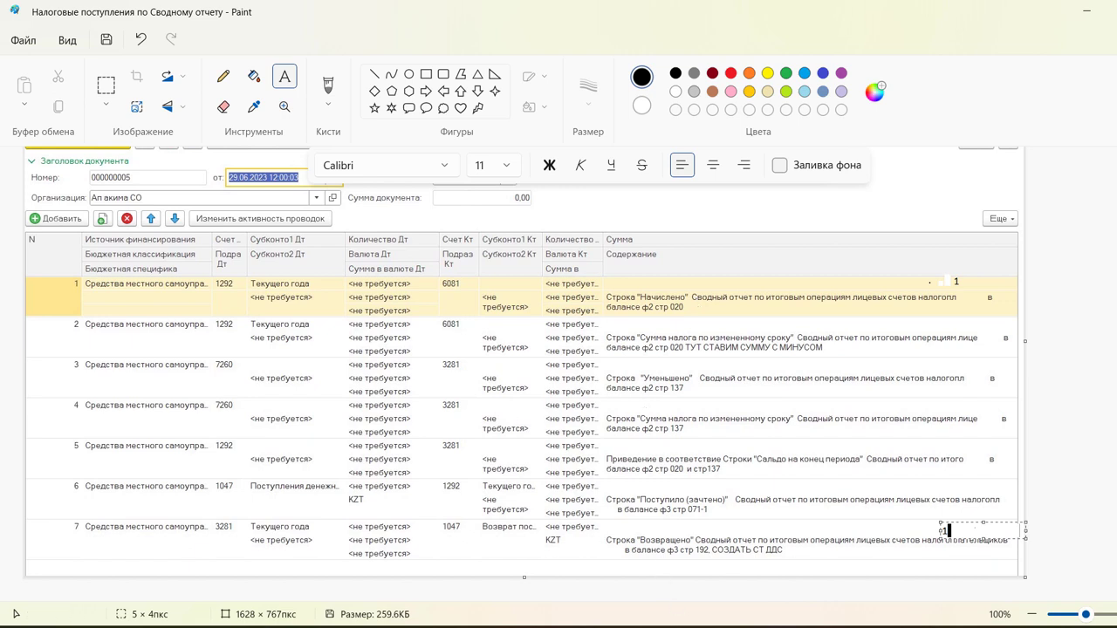
{"action": "left_click", "coordinate": [611, 550]}
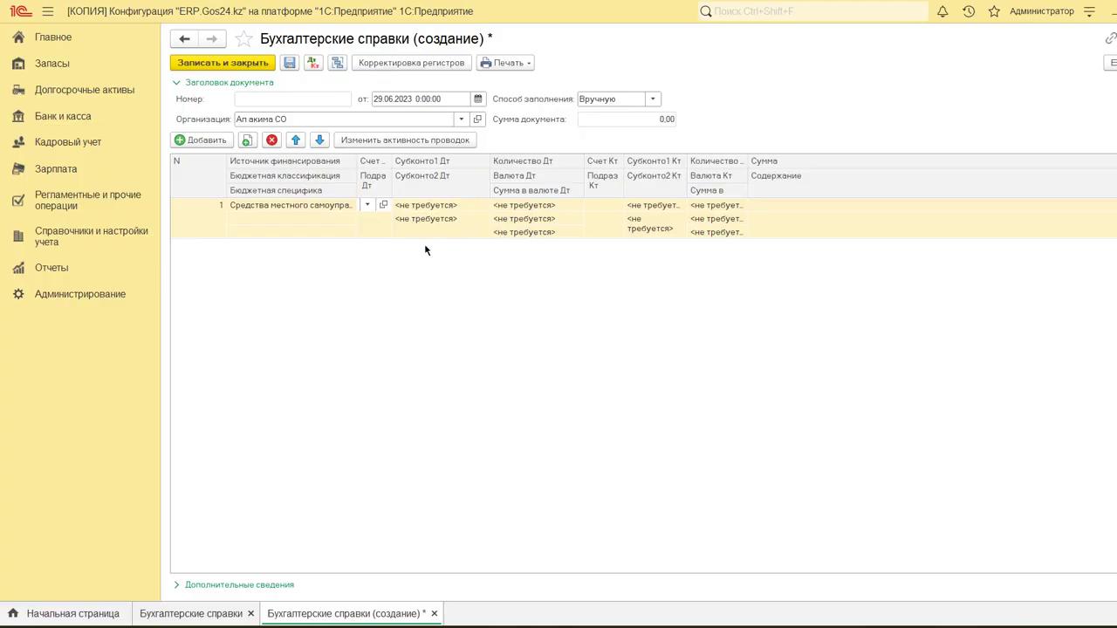
Set the first row's debit account to 1292 with Текущего года as Субконто1 Дт.
{"action": "type", "text": "1292"}
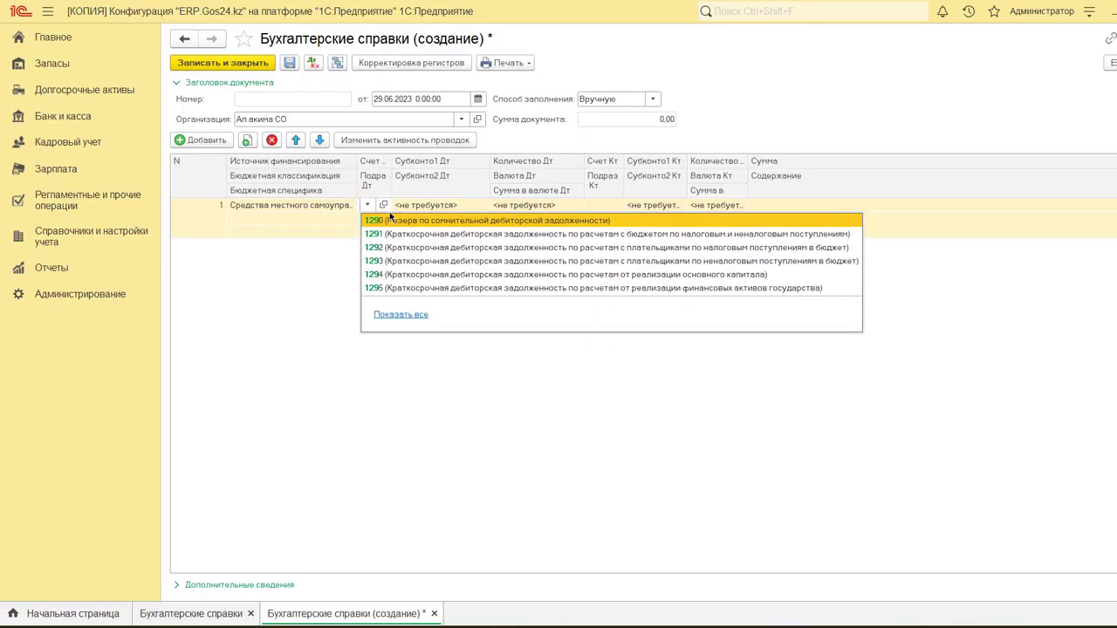
{"action": "key", "text": "Return"}
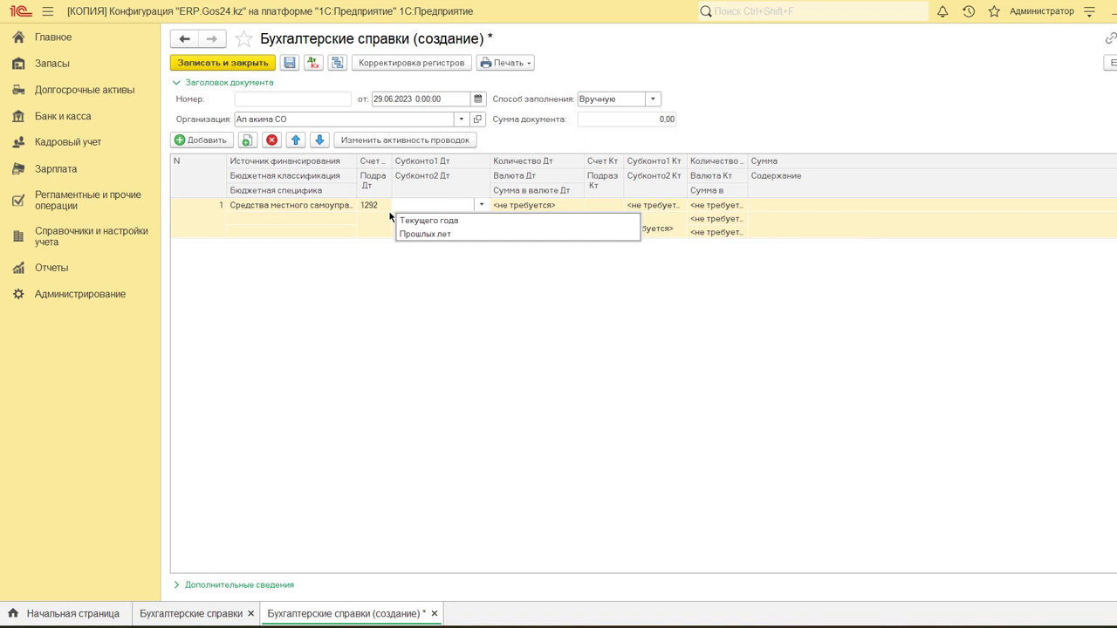
{"action": "left_click", "coordinate": [439, 220]}
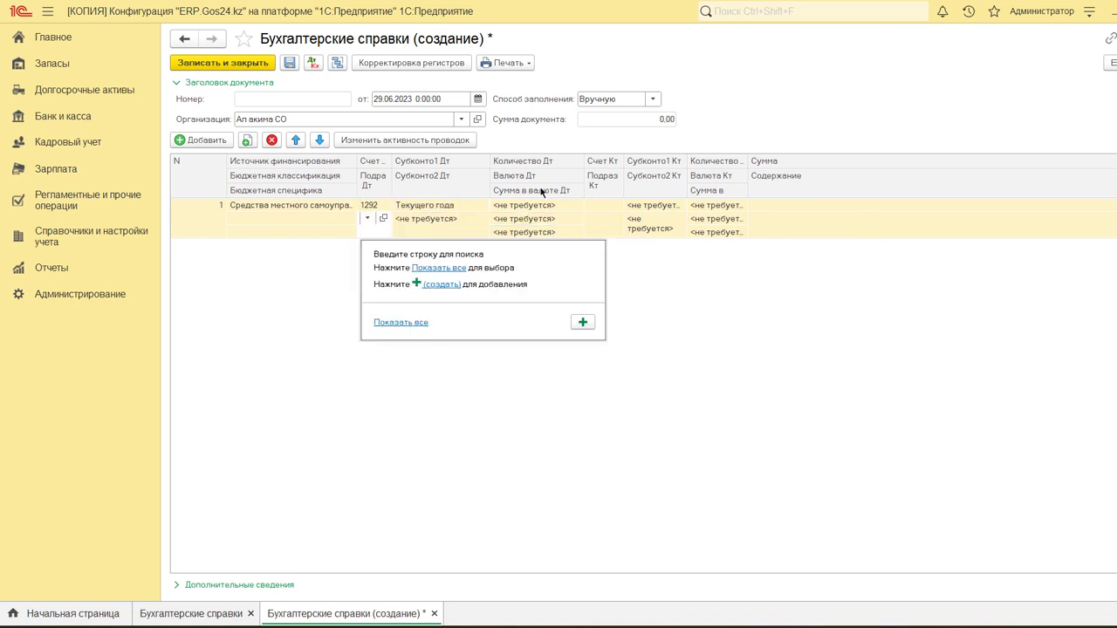
Set the first row's credit account to 6081, leaving the debit department empty, and enter an amount of 1.
{"action": "left_click", "coordinate": [597, 211]}
{"action": "left_click", "coordinate": [598, 208]}
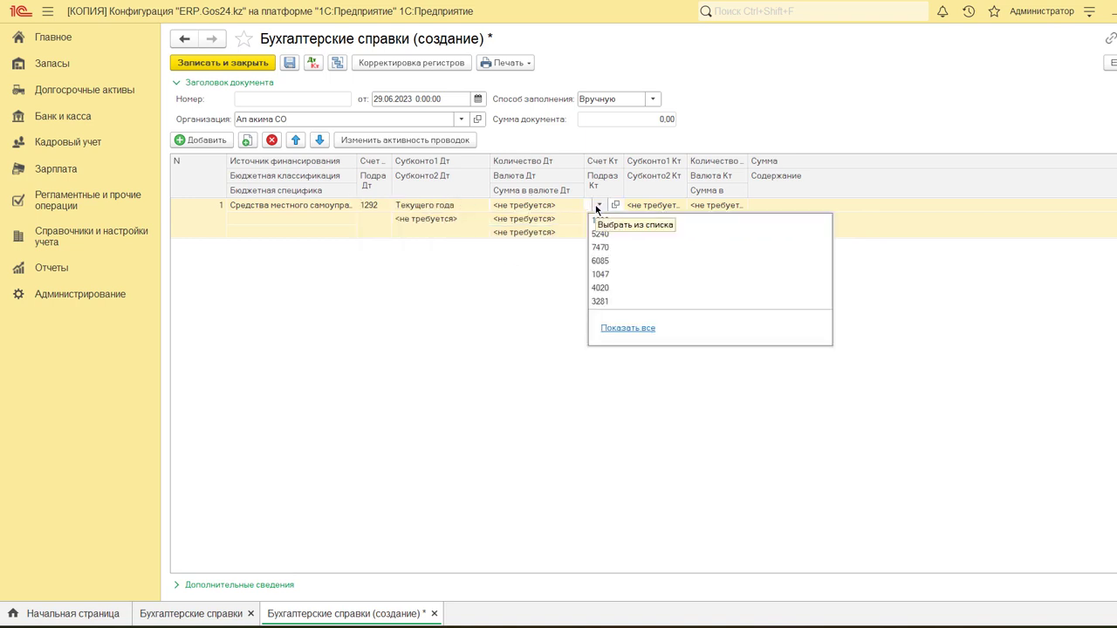
{"action": "type", "text": "6081"}
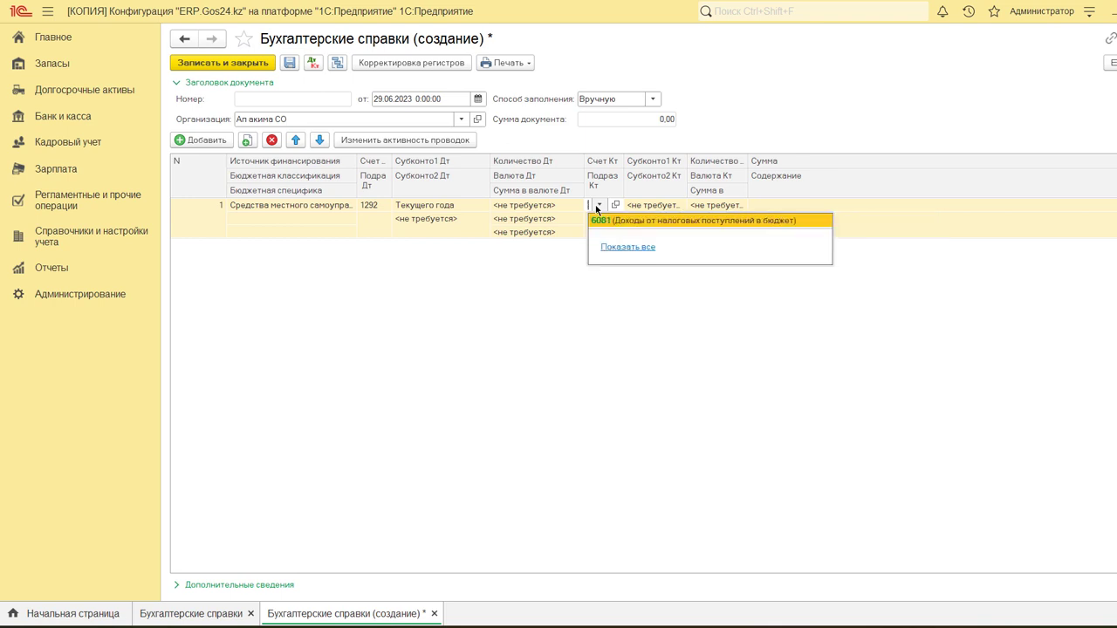
{"action": "left_click", "coordinate": [648, 223]}
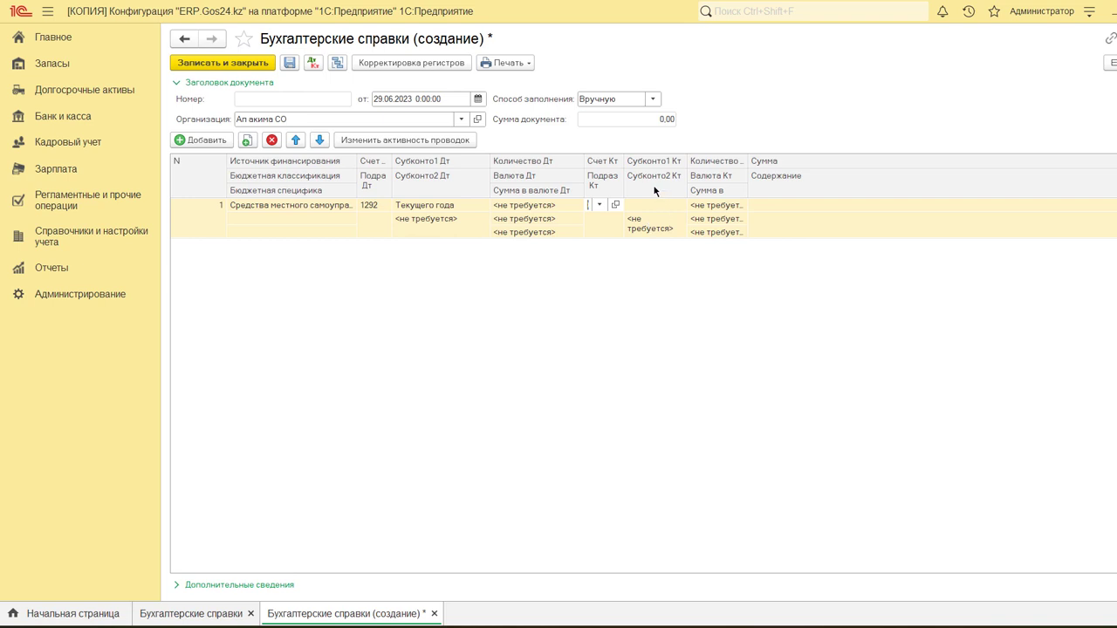
{"action": "left_click", "coordinate": [822, 205]}
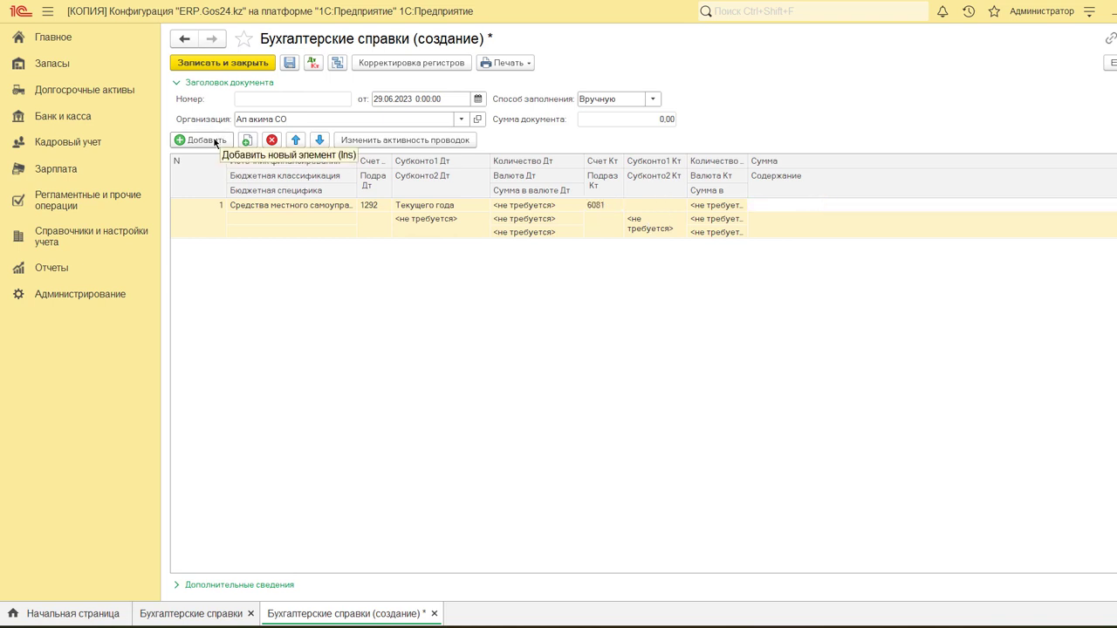
Duplicate the first row as a second entry, keeping Средства местного самоуправления as its financing source.
{"action": "left_click", "coordinate": [247, 140]}
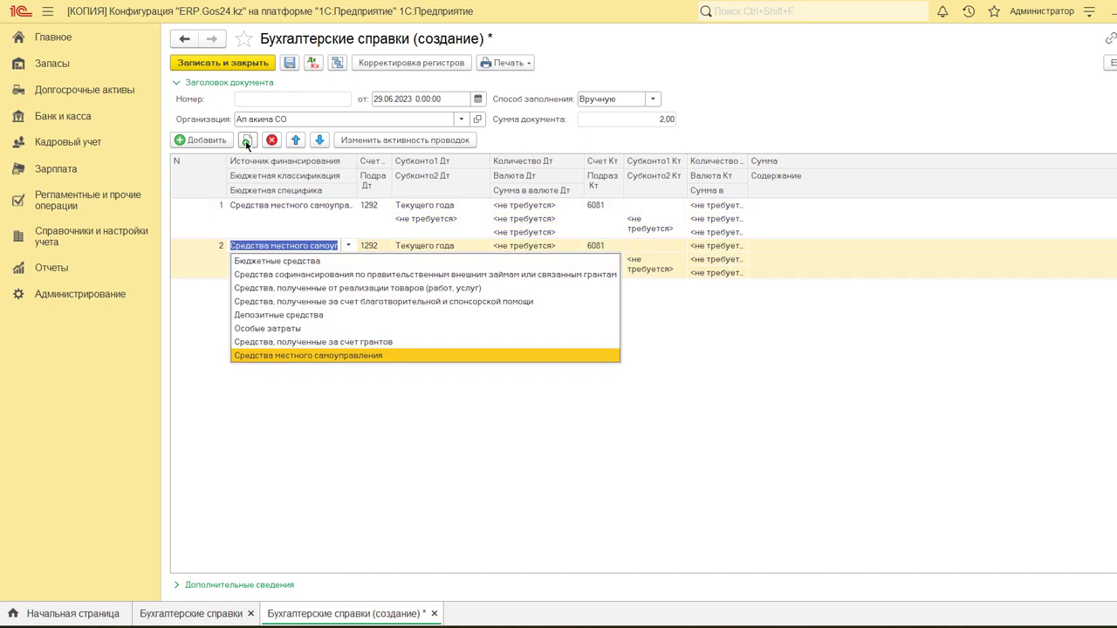
{"action": "left_click", "coordinate": [370, 247]}
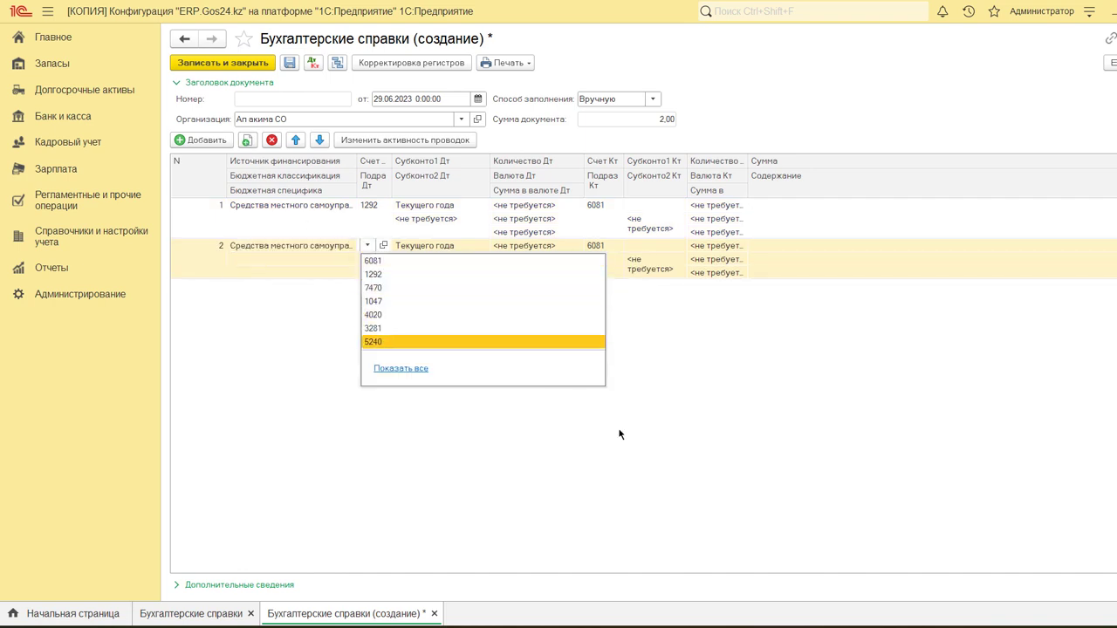
{"action": "key", "text": "Escape"}
Check the accounts for the Поступило (зачтено) entry in the Налоговые поступления image in Paint and return to 1C.
{"action": "mouse_move", "coordinate": [776, 626]}
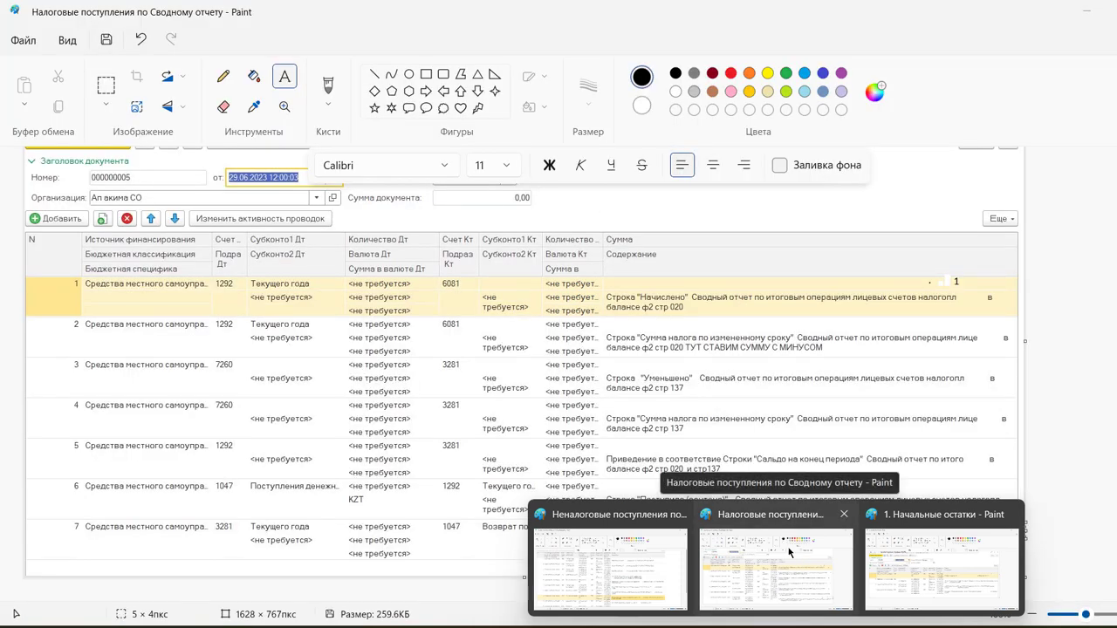
{"action": "left_click", "coordinate": [790, 551]}
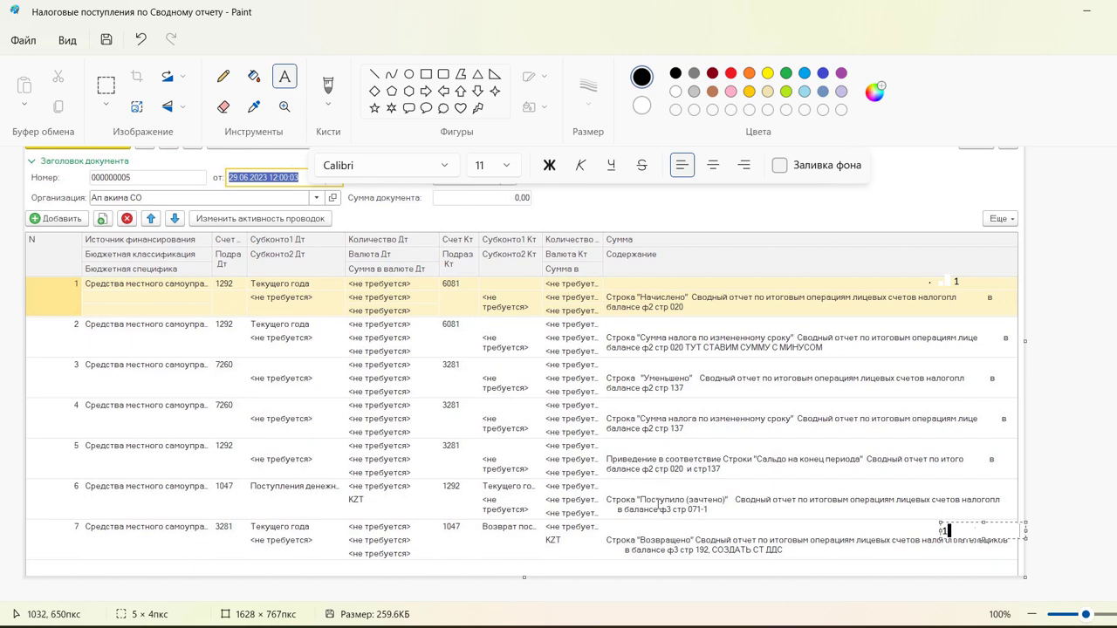
{"action": "left_click", "coordinate": [279, 488]}
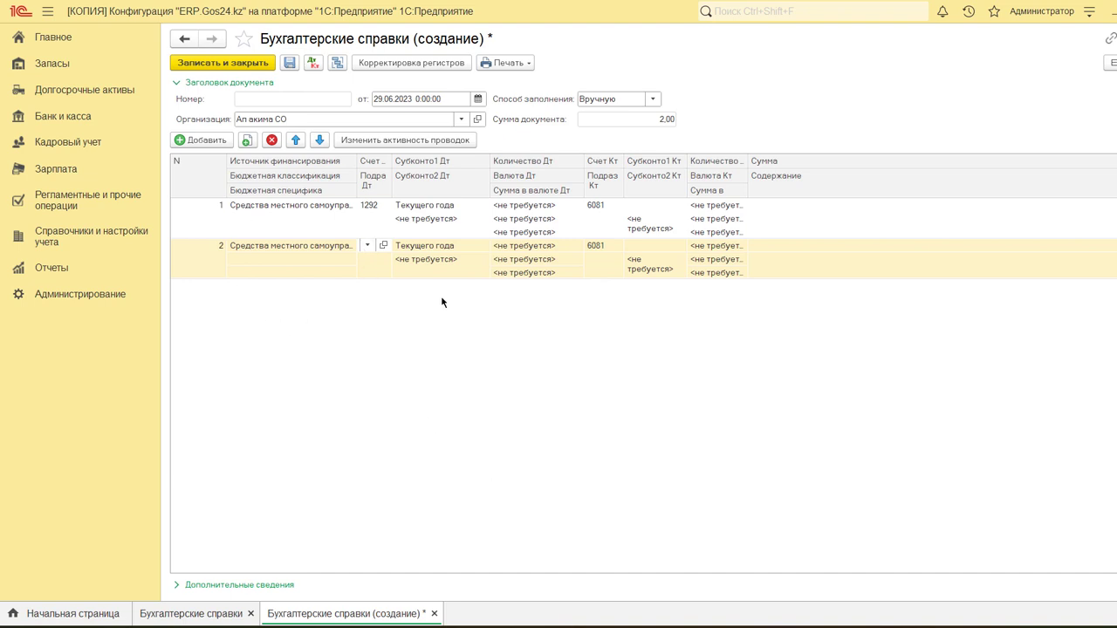
Set the second row's debit account to 1047 with the cash flow item Поступления денежных средств в виде налогов from Операционная деятельность.
{"action": "type", "text": "1047"}
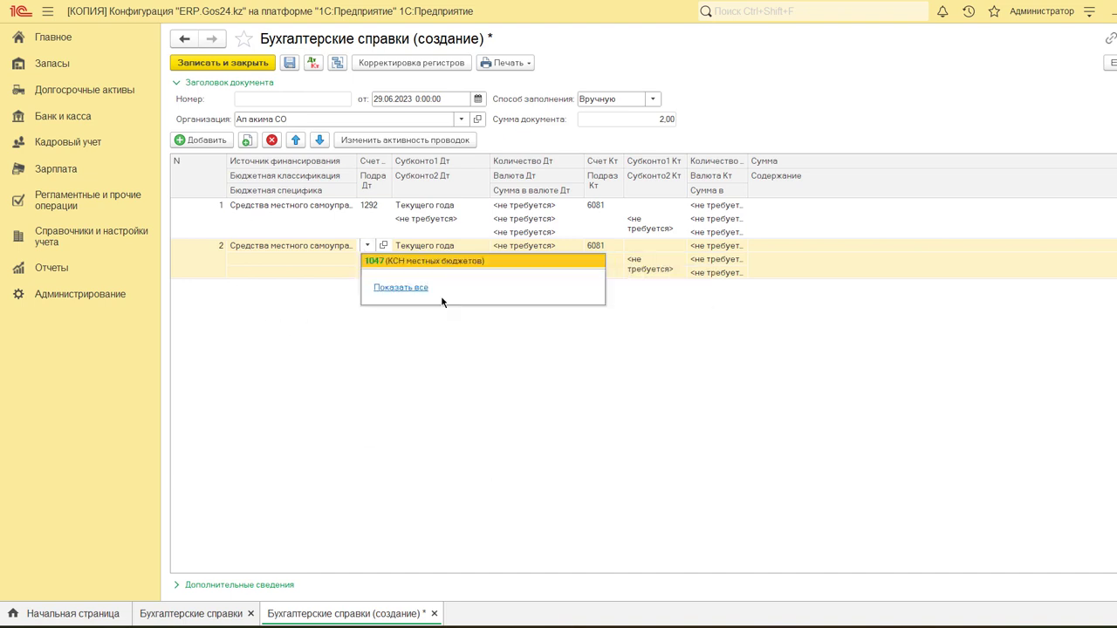
{"action": "key", "text": "Return"}
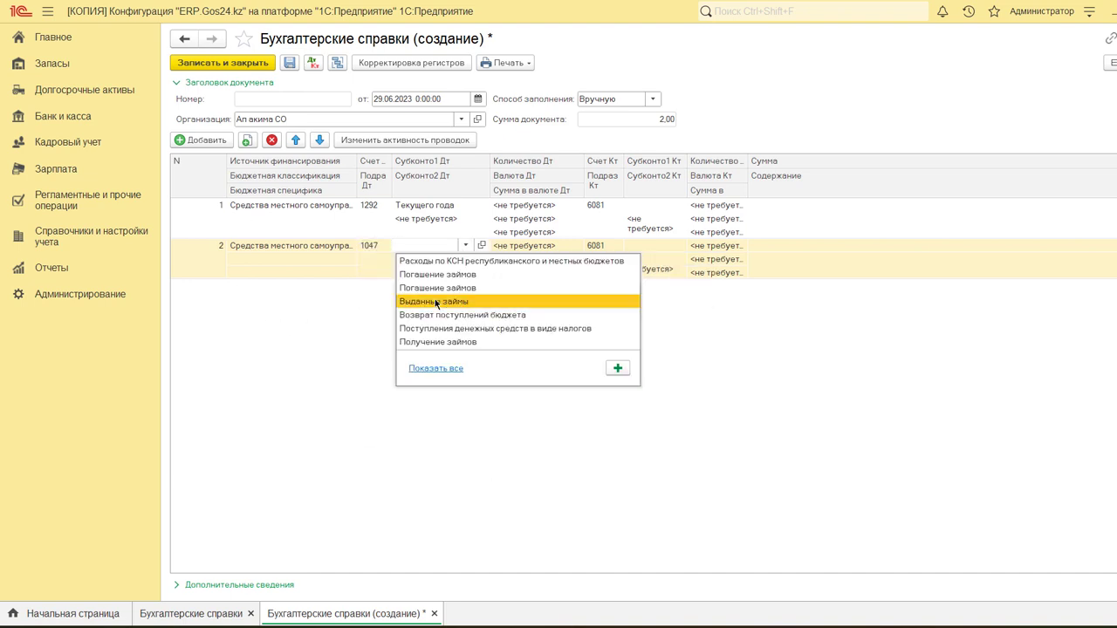
{"action": "left_click", "coordinate": [440, 374]}
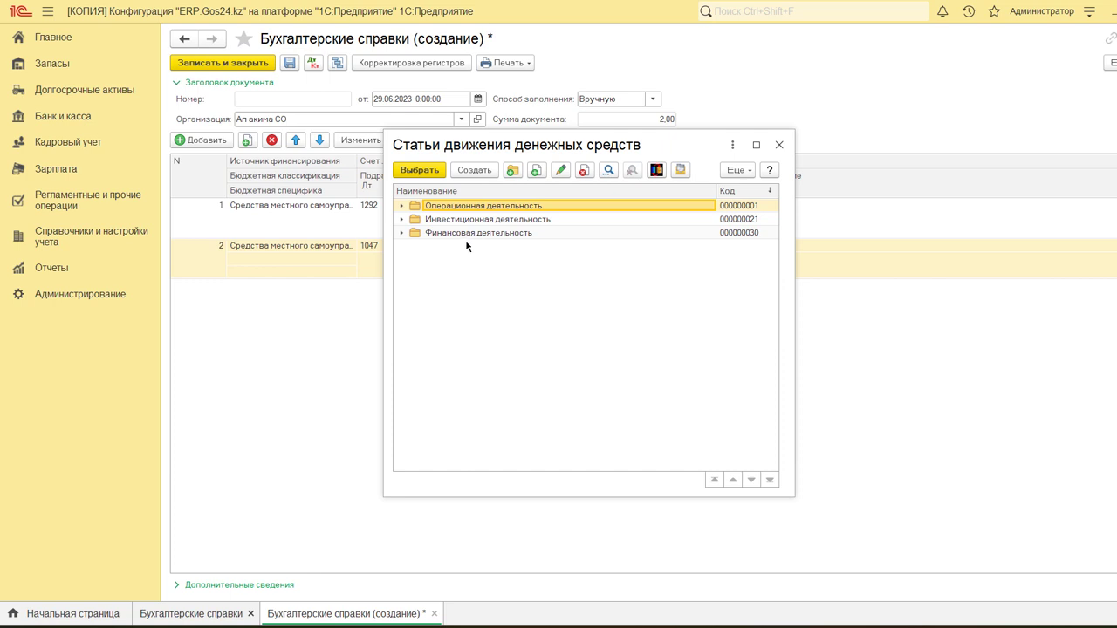
{"action": "left_click", "coordinate": [402, 206]}
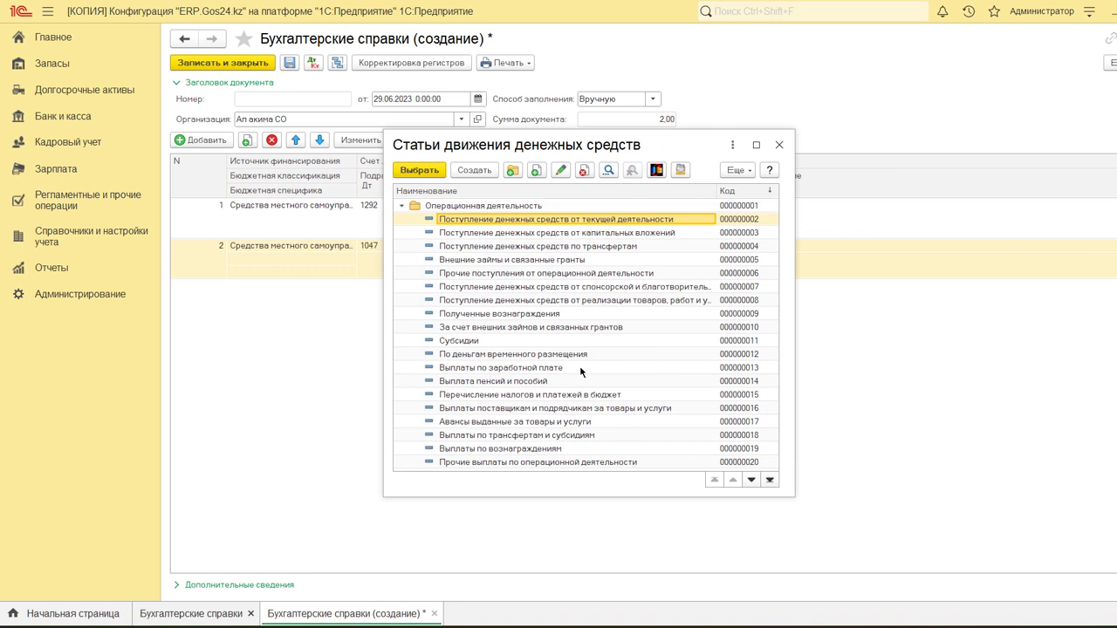
{"action": "scroll", "coordinate": [578, 364], "scroll_direction": "down", "scroll_amount": 5}
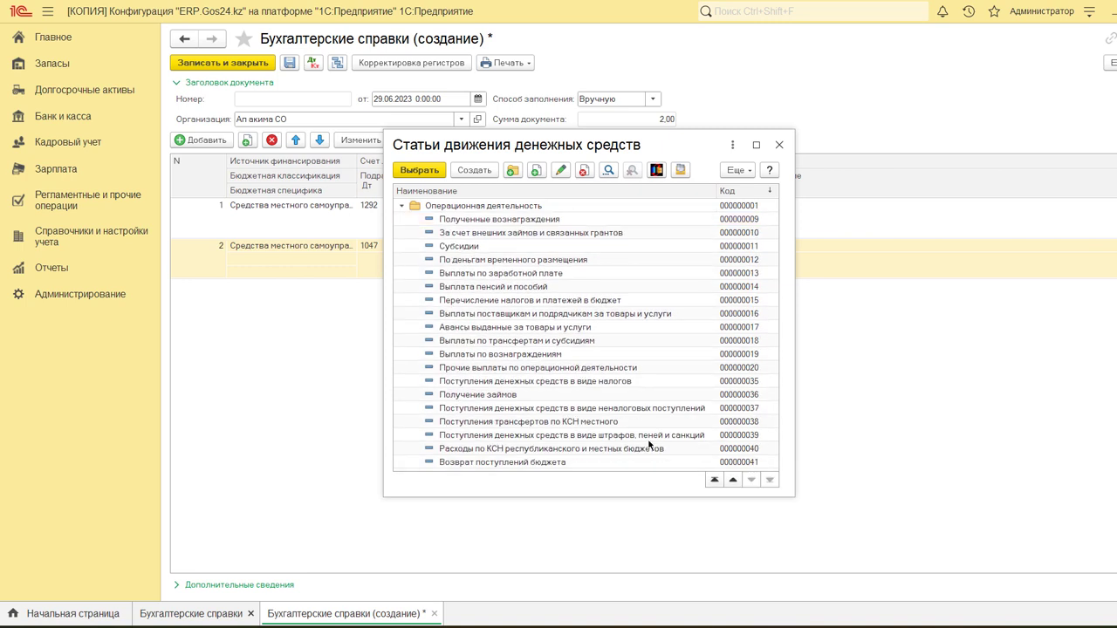
{"action": "left_click", "coordinate": [616, 384]}
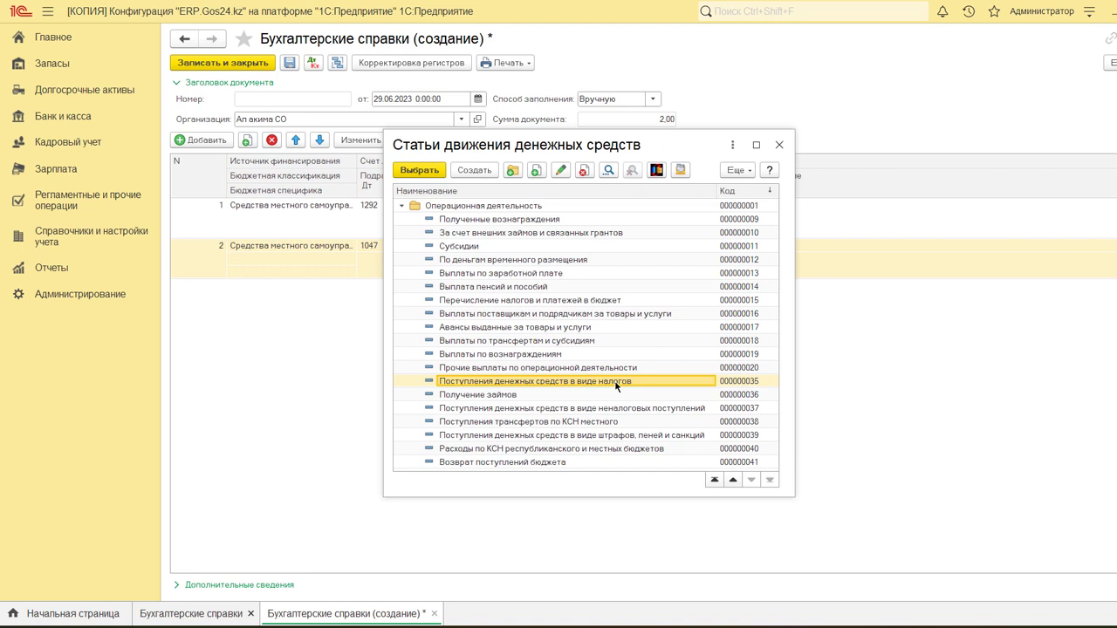
{"action": "double_click", "coordinate": [617, 386]}
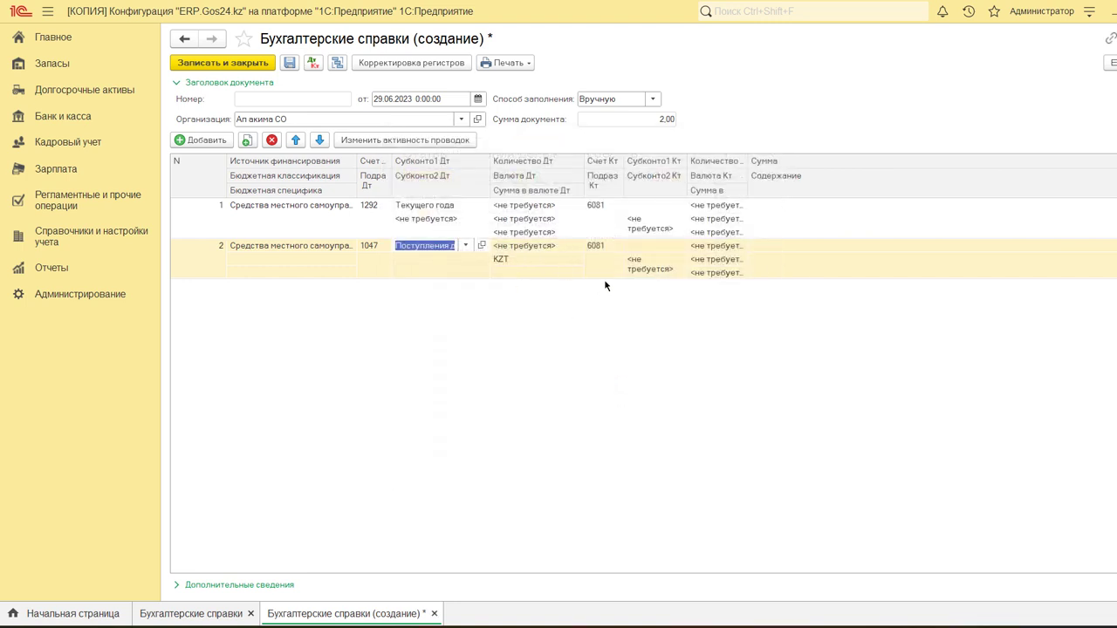
Set the second row's credit account to 1292 with Текущего года as Субконто1 Кт, leaving the credit department empty.
{"action": "left_click", "coordinate": [608, 251]}
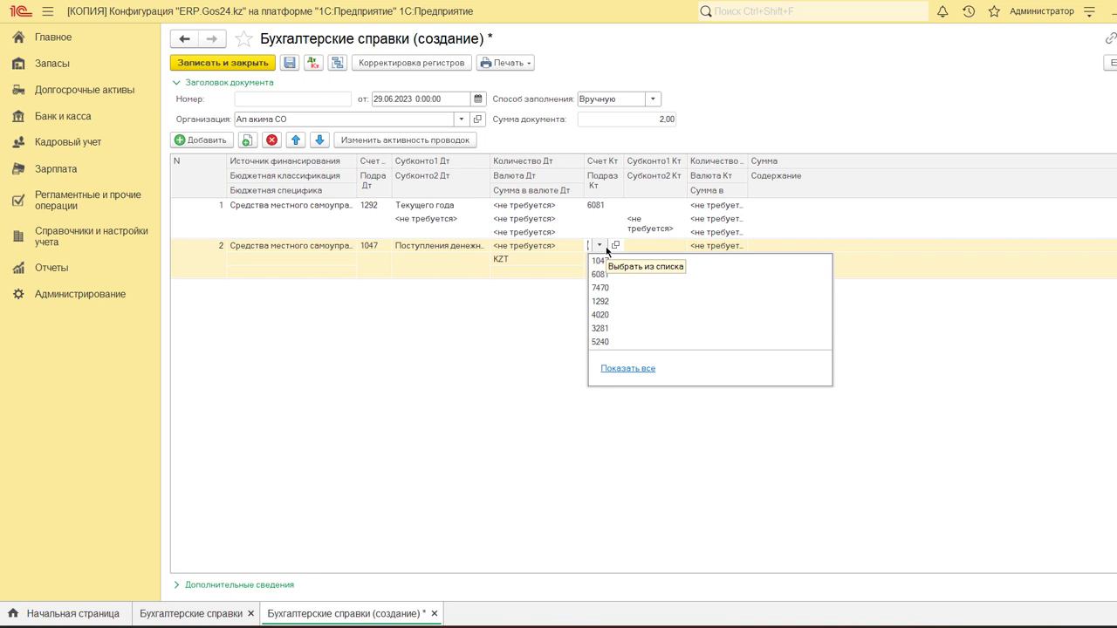
{"action": "type", "text": "1292"}
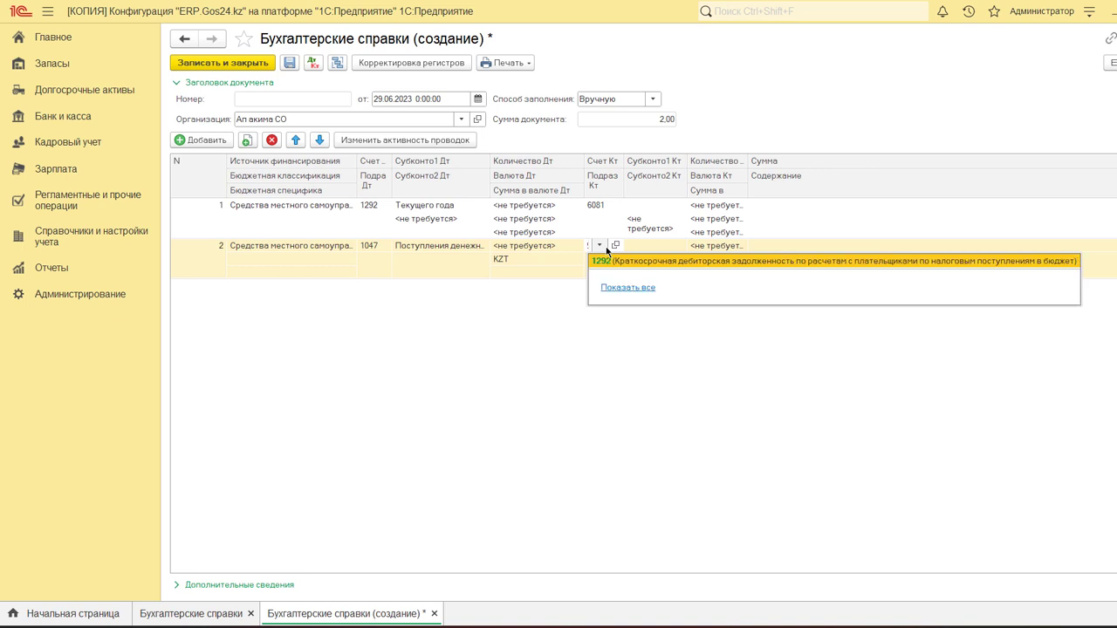
{"action": "key", "text": "Return"}
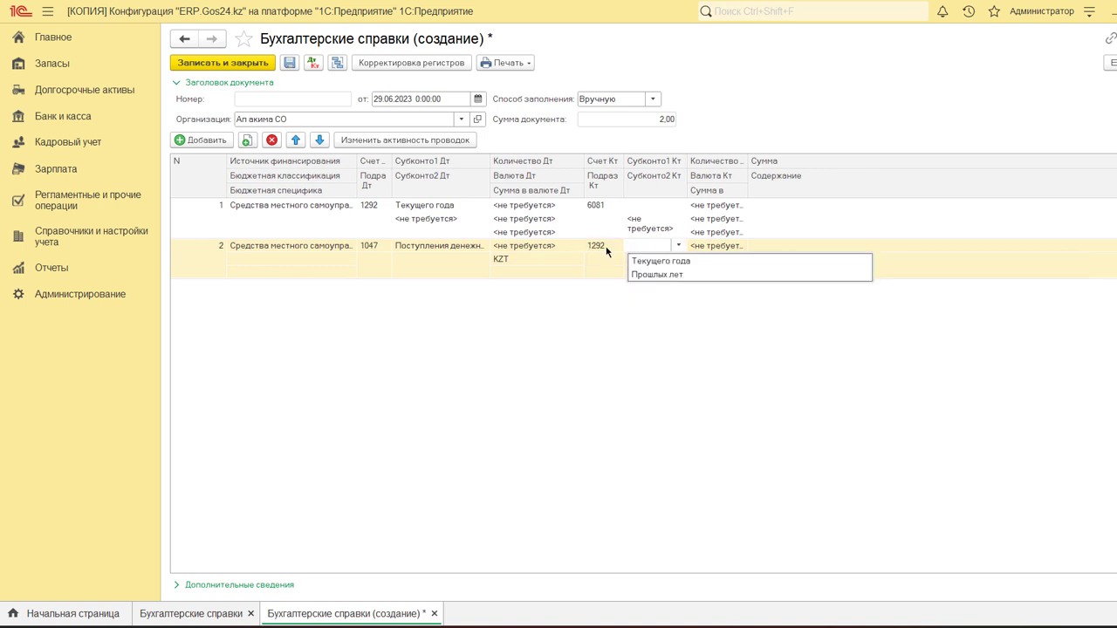
{"action": "left_click", "coordinate": [743, 260]}
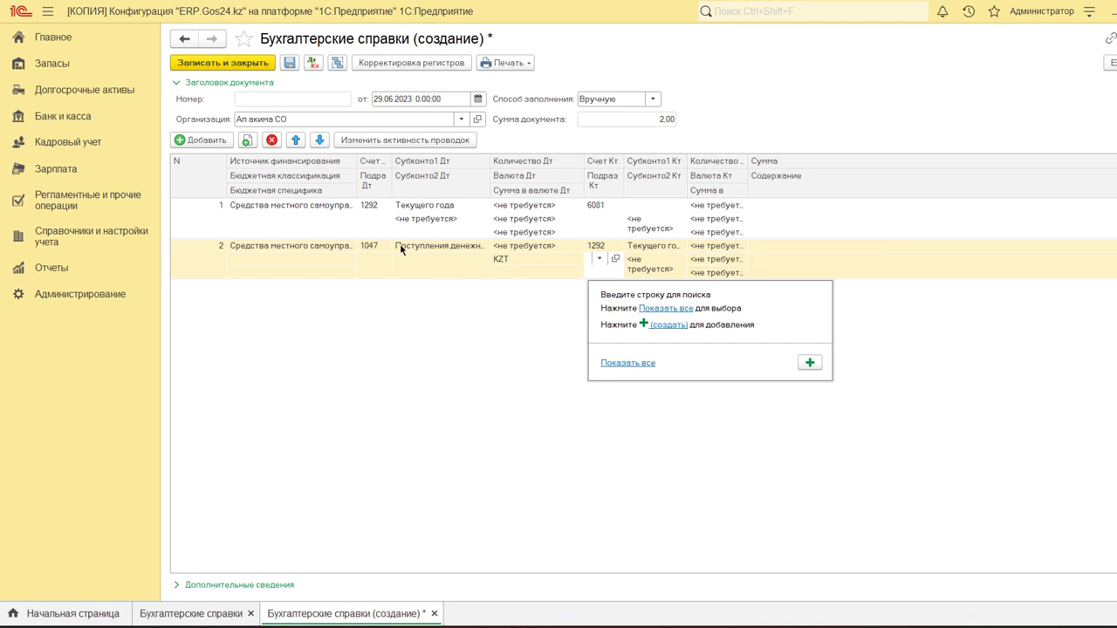
{"action": "key", "text": "Escape"}
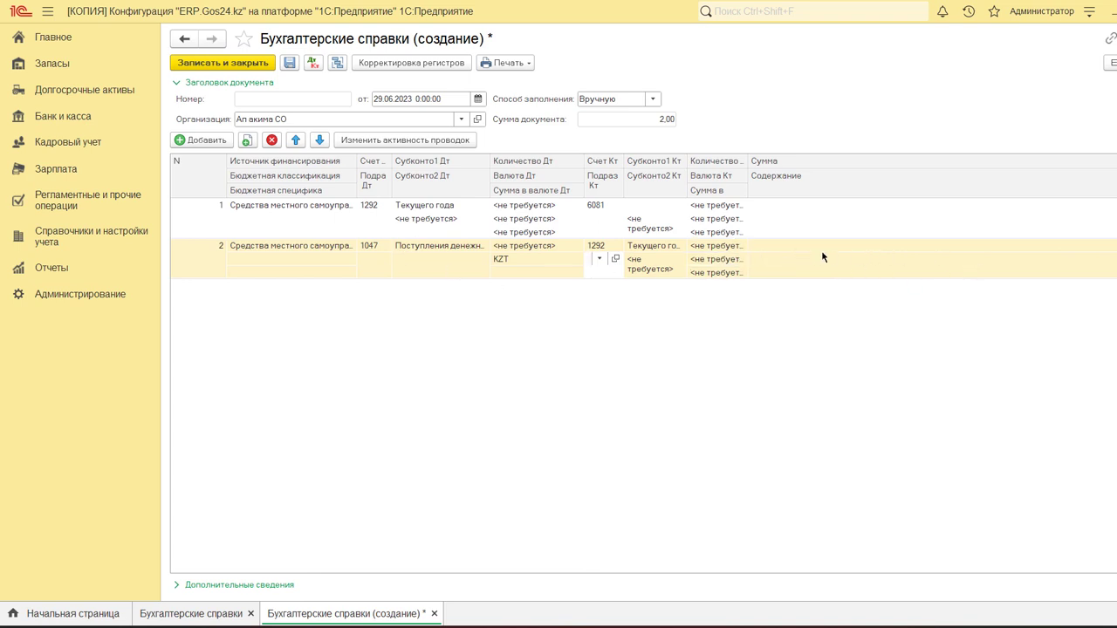
{"action": "left_click", "coordinate": [821, 248]}
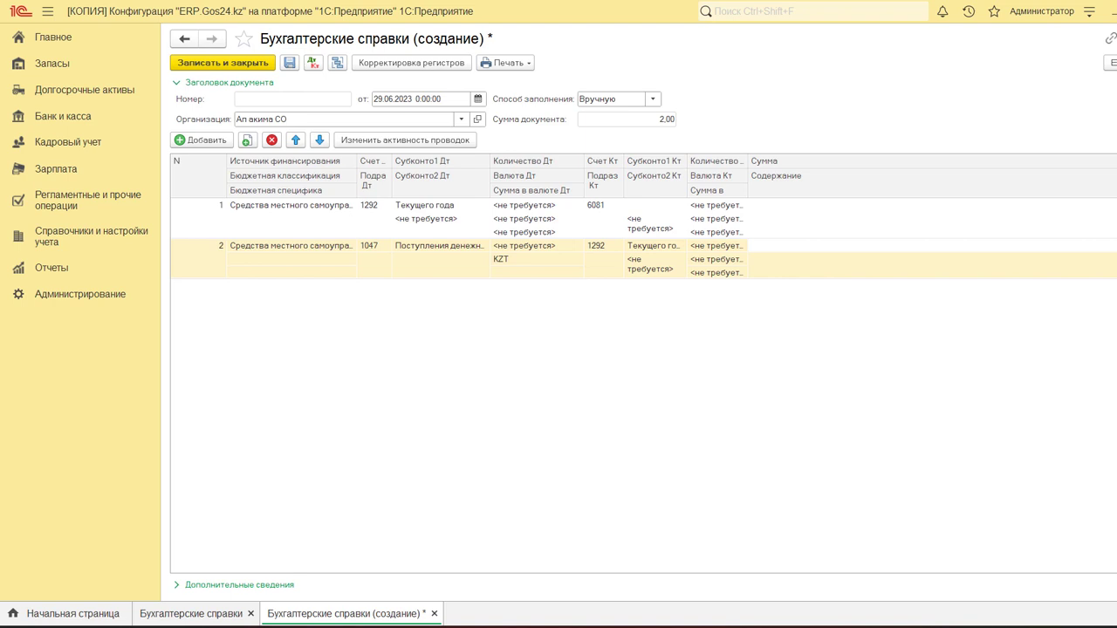
Duplicate the second row as a third entry and set its debit account to 3281 with Текущего года as Субконто1 Дт.
{"action": "key", "text": "Up"}
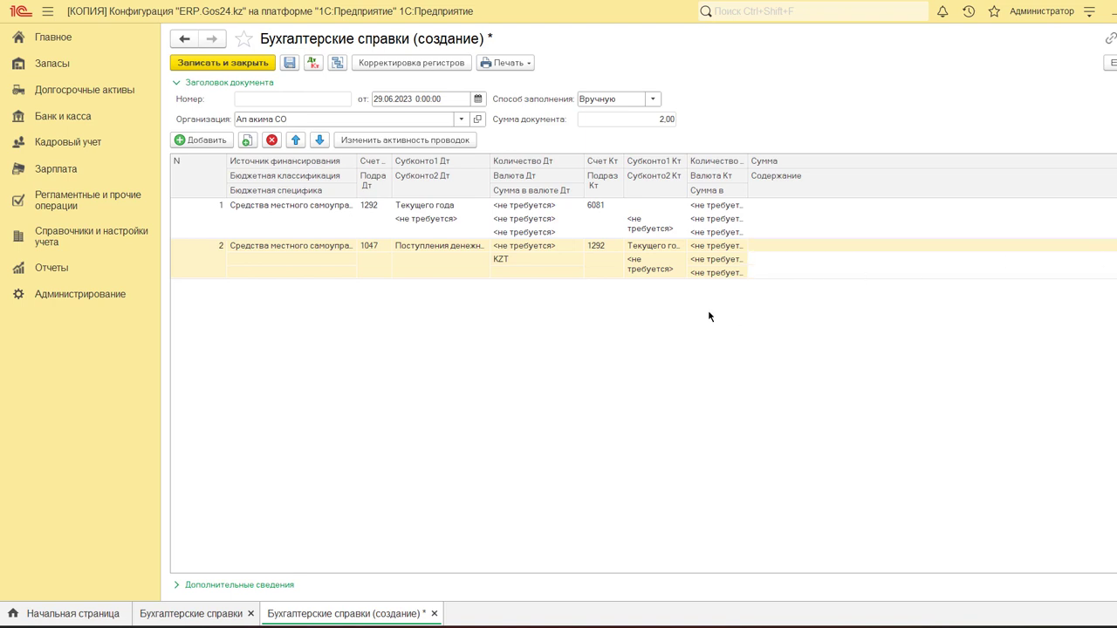
{"action": "left_click", "coordinate": [248, 141]}
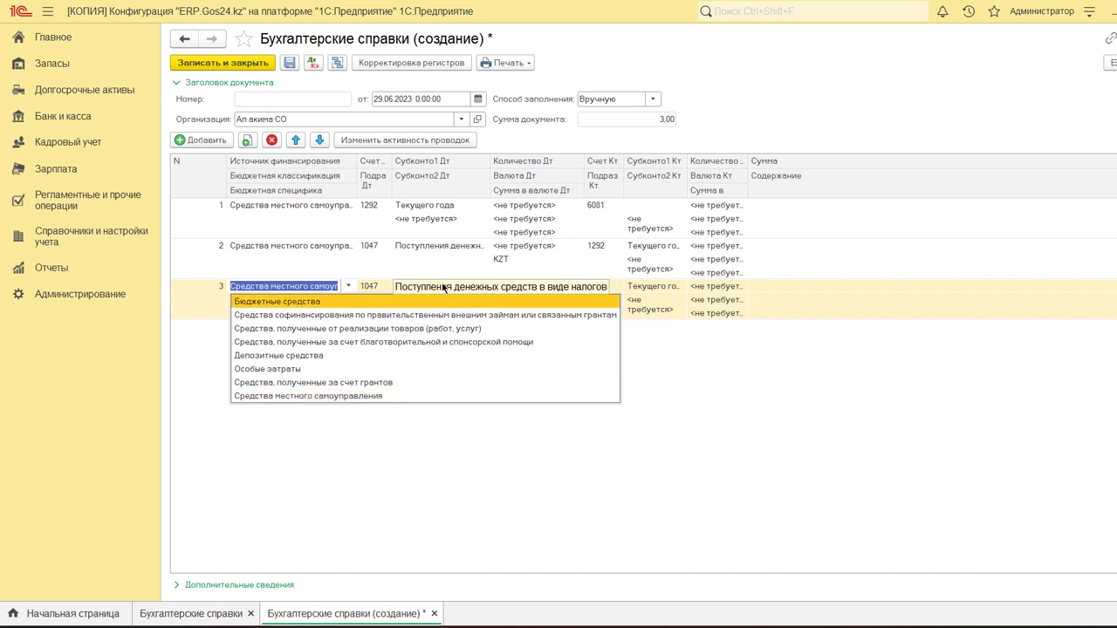
{"action": "key", "text": "Escape"}
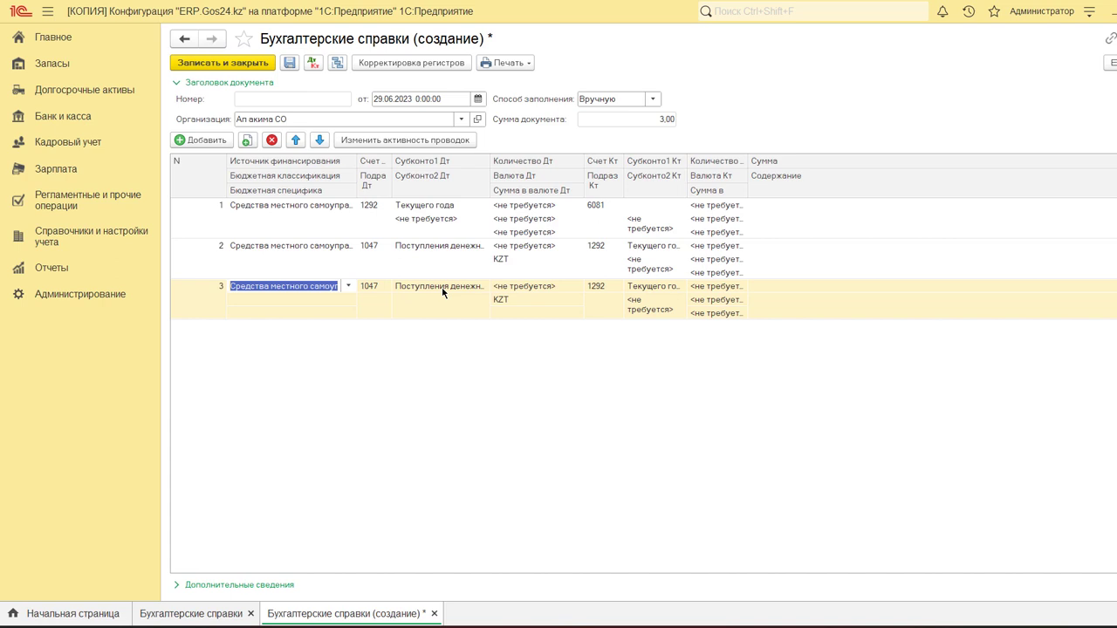
{"action": "left_click", "coordinate": [381, 289]}
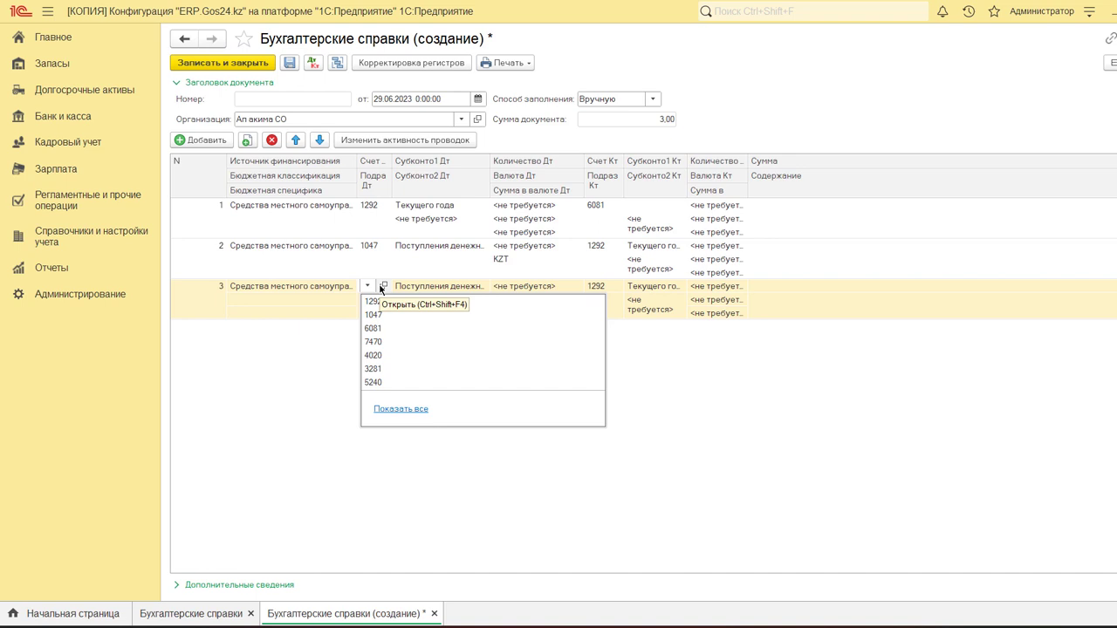
{"action": "type", "text": "3281"}
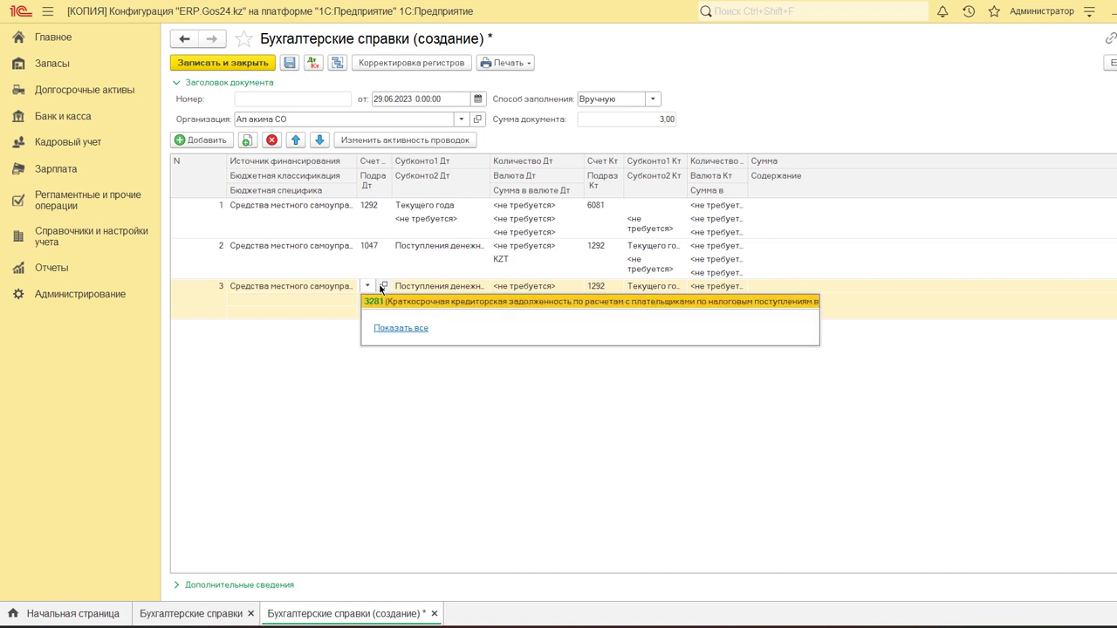
{"action": "key", "text": "Return"}
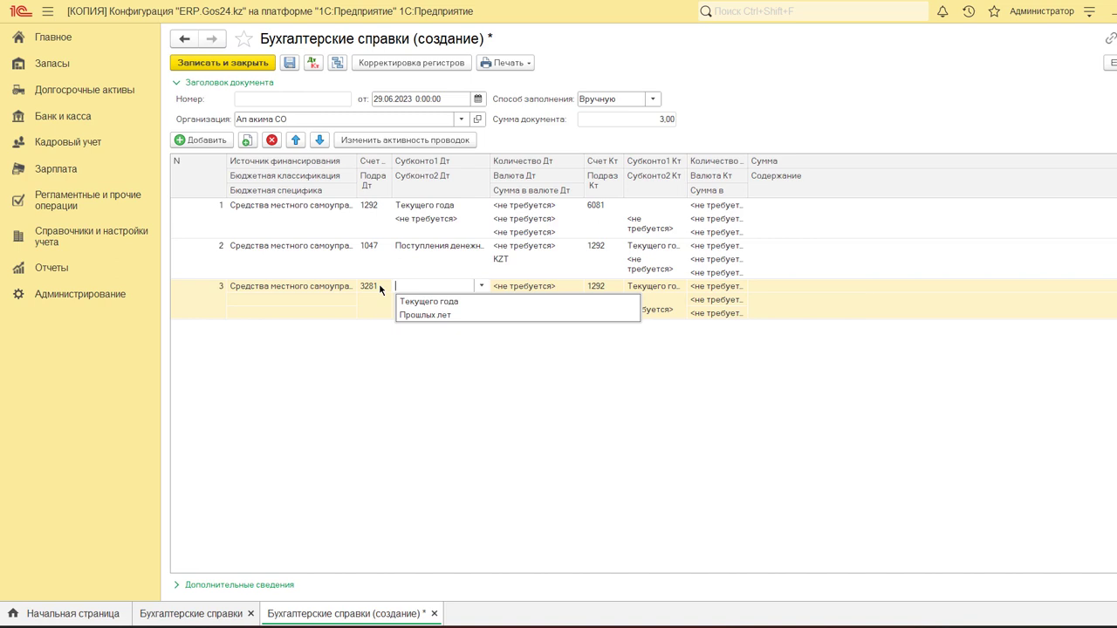
{"action": "left_click", "coordinate": [442, 301]}
Set the third row's credit account to 1047 and locate the cash flow item Возврат поступлений бюджета under Операционная деятельность.
{"action": "left_click", "coordinate": [598, 291]}
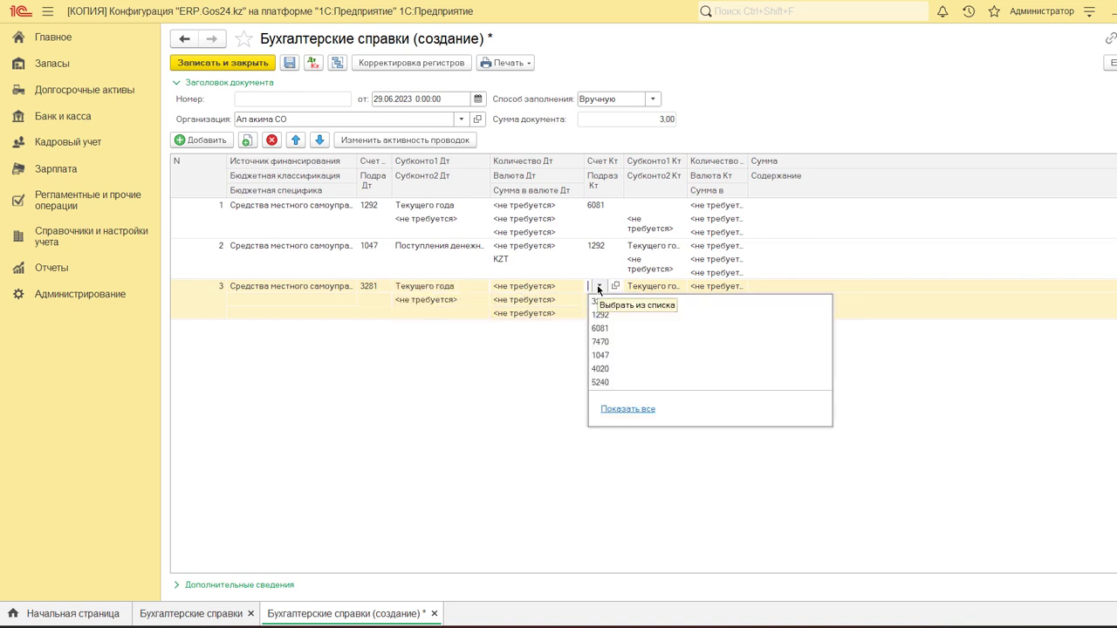
{"action": "type", "text": "1047"}
{"action": "key", "text": "Return"}
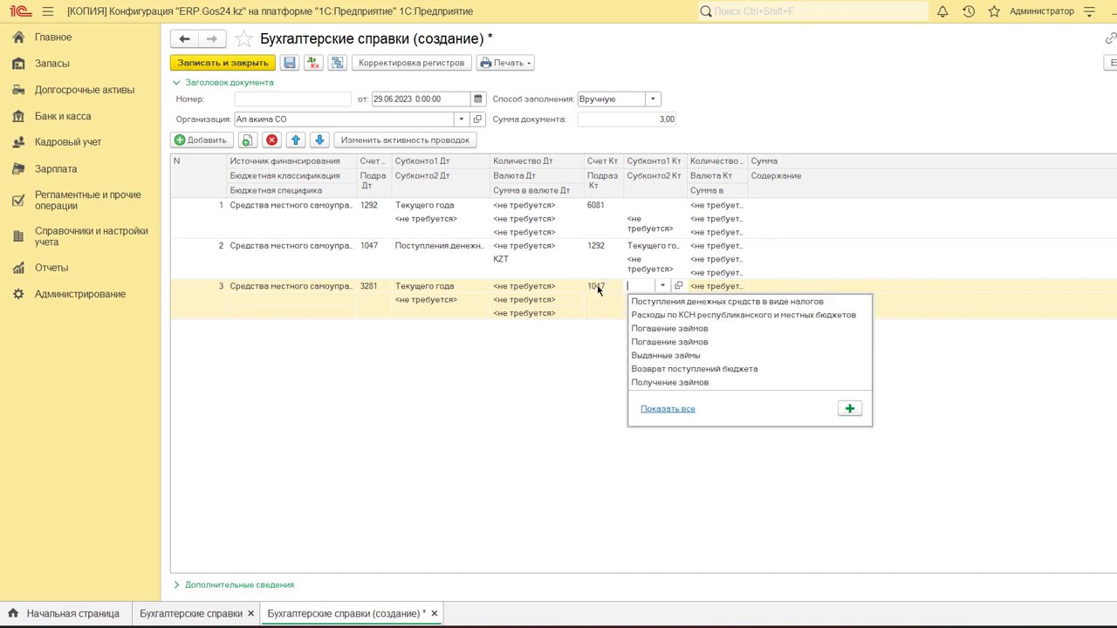
{"action": "left_click", "coordinate": [689, 408]}
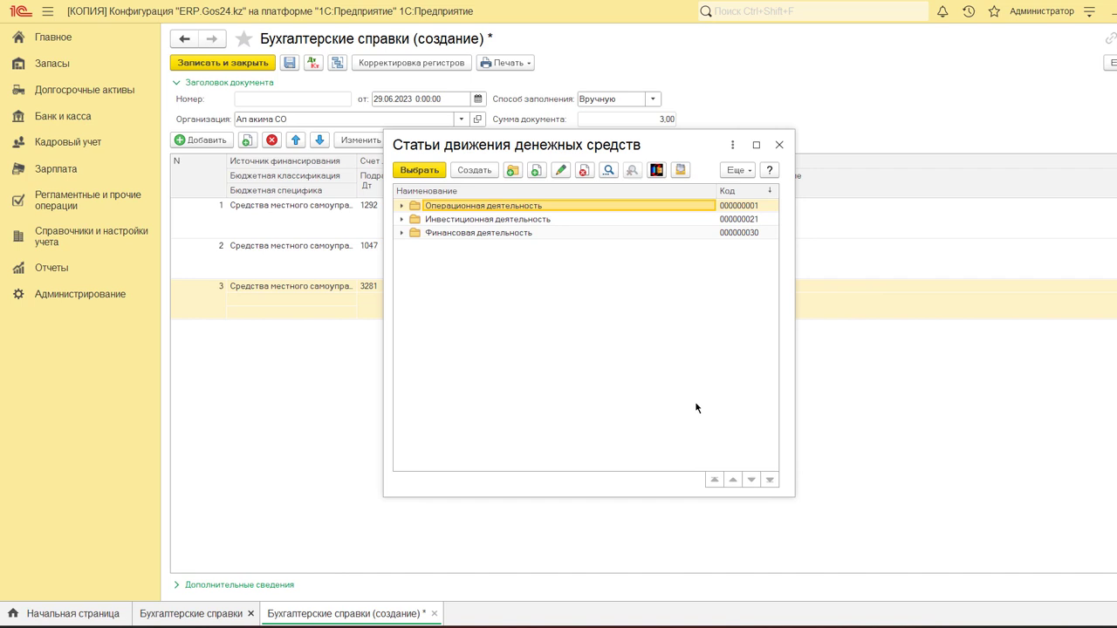
{"action": "left_click", "coordinate": [401, 206]}
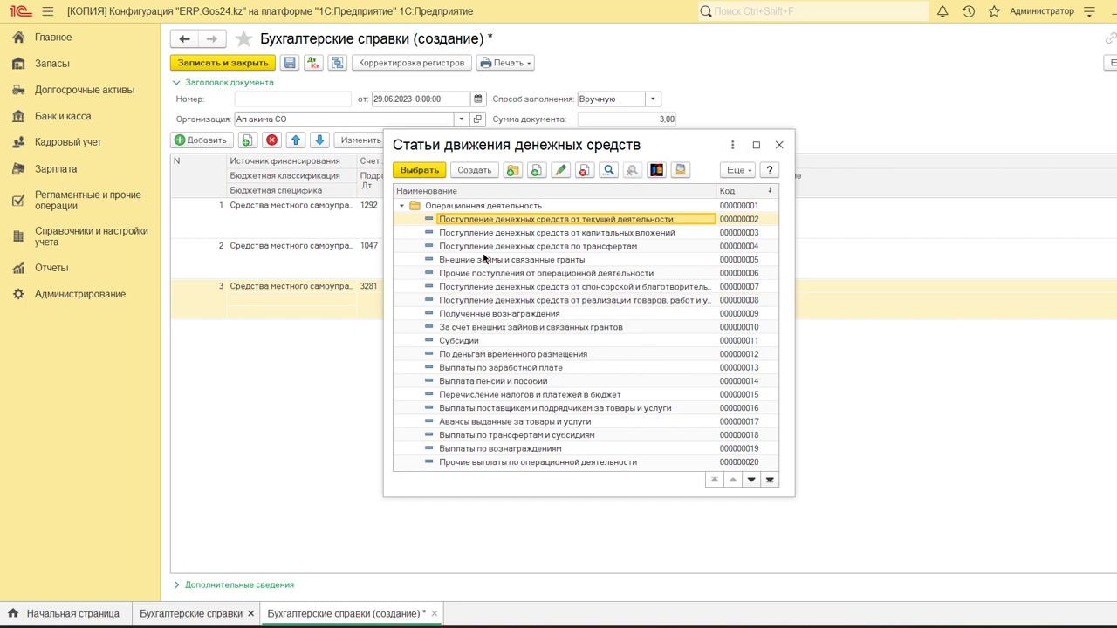
{"action": "scroll", "coordinate": [577, 282], "scroll_direction": "down", "scroll_amount": 2}
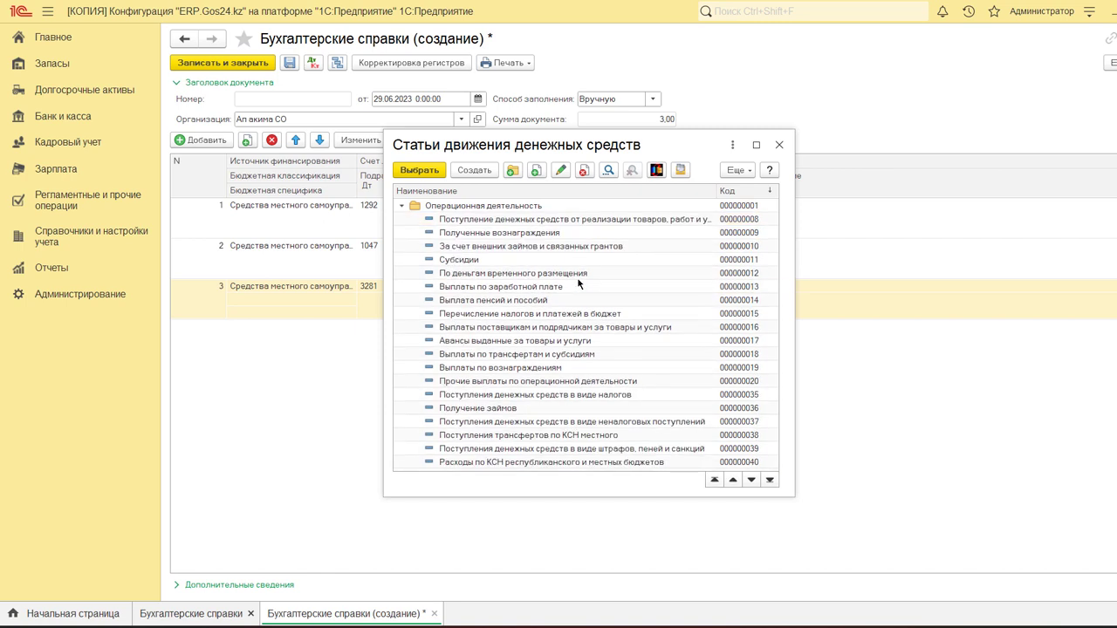
{"action": "scroll", "coordinate": [576, 282], "scroll_direction": "down", "scroll_amount": 1}
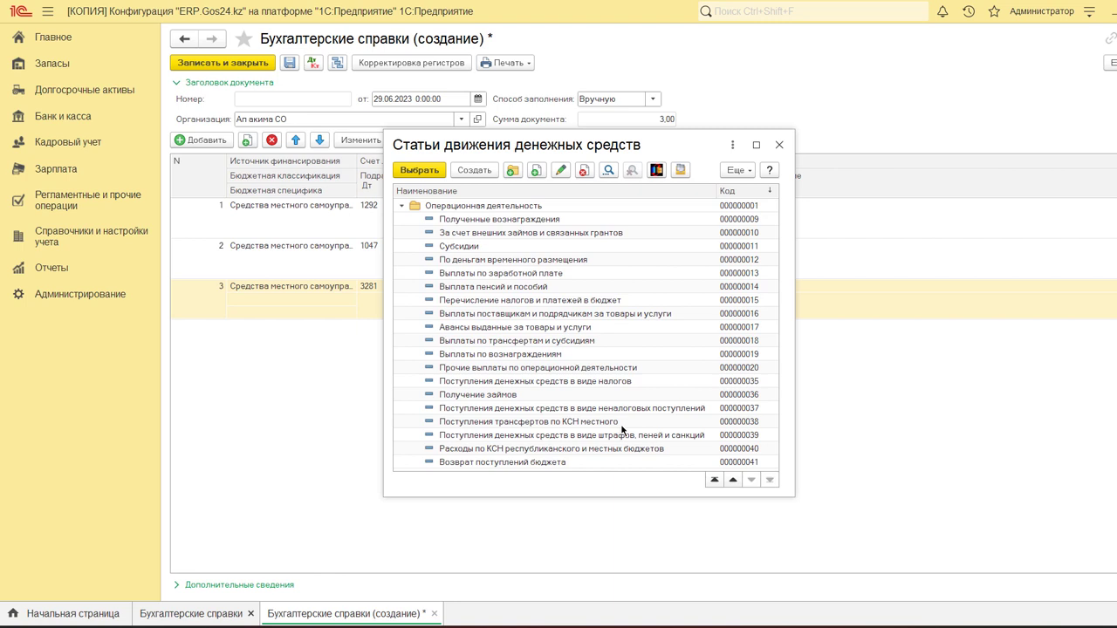
{"action": "left_click", "coordinate": [571, 465]}
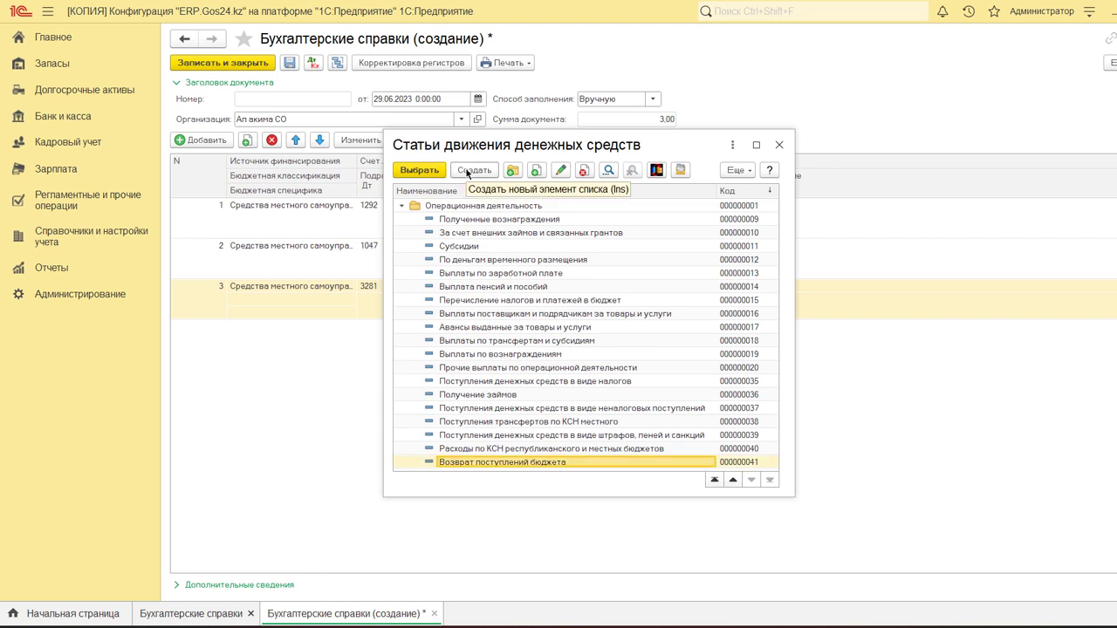
Open the Возврат поступлений бюджета item for editing and choose Выбытие as its movement type and Операционная деятельность as its activity type.
{"action": "left_click", "coordinate": [560, 170]}
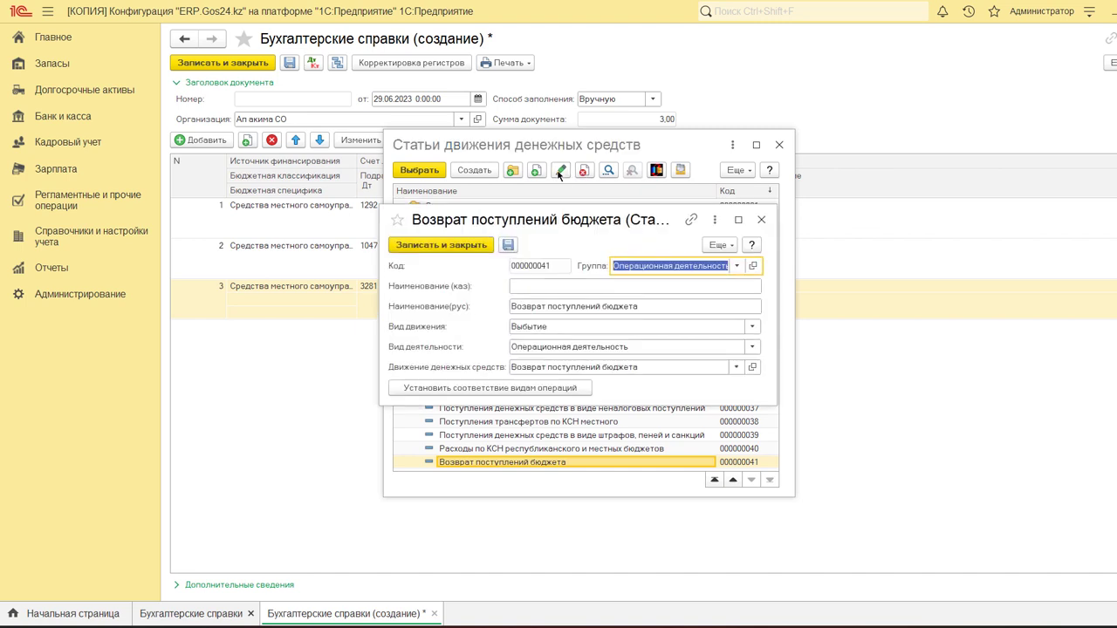
{"action": "left_click", "coordinate": [615, 307]}
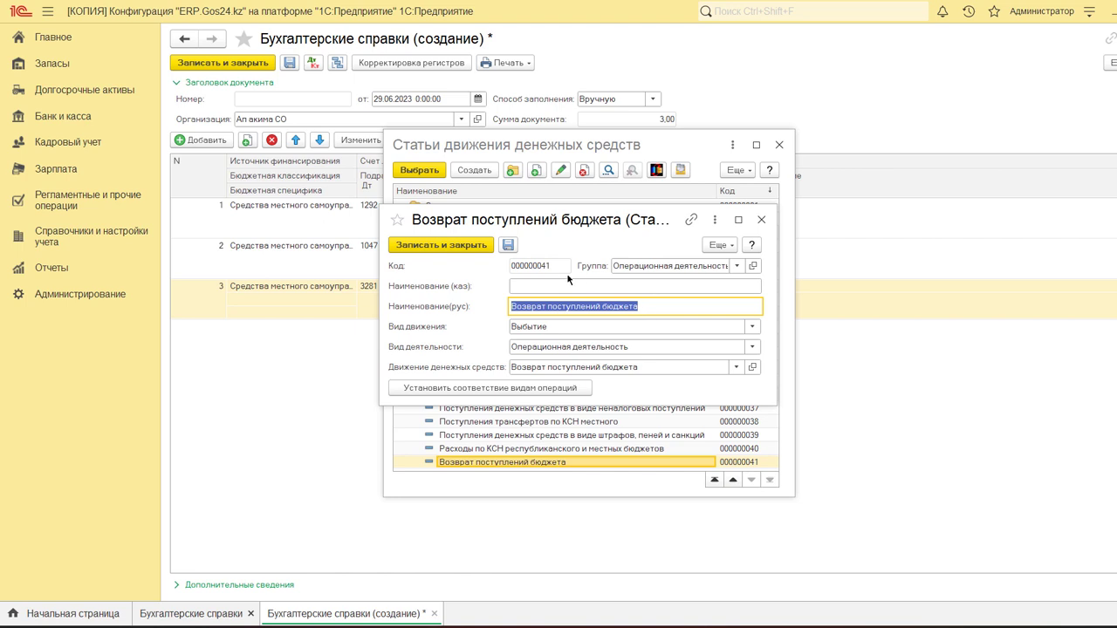
{"action": "left_click", "coordinate": [549, 326]}
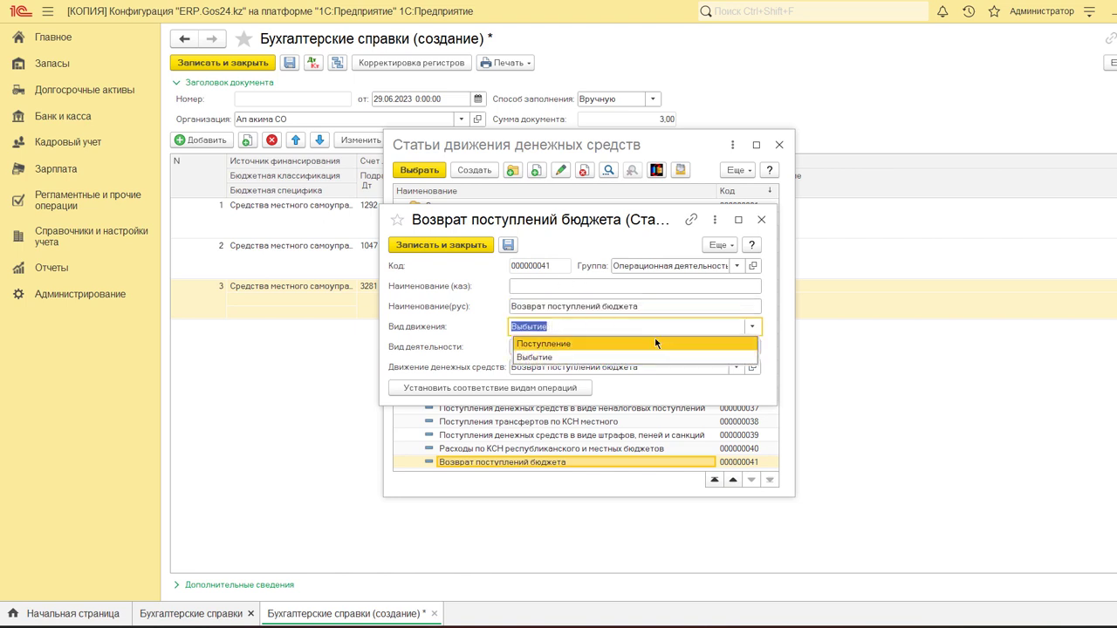
{"action": "left_click", "coordinate": [604, 358]}
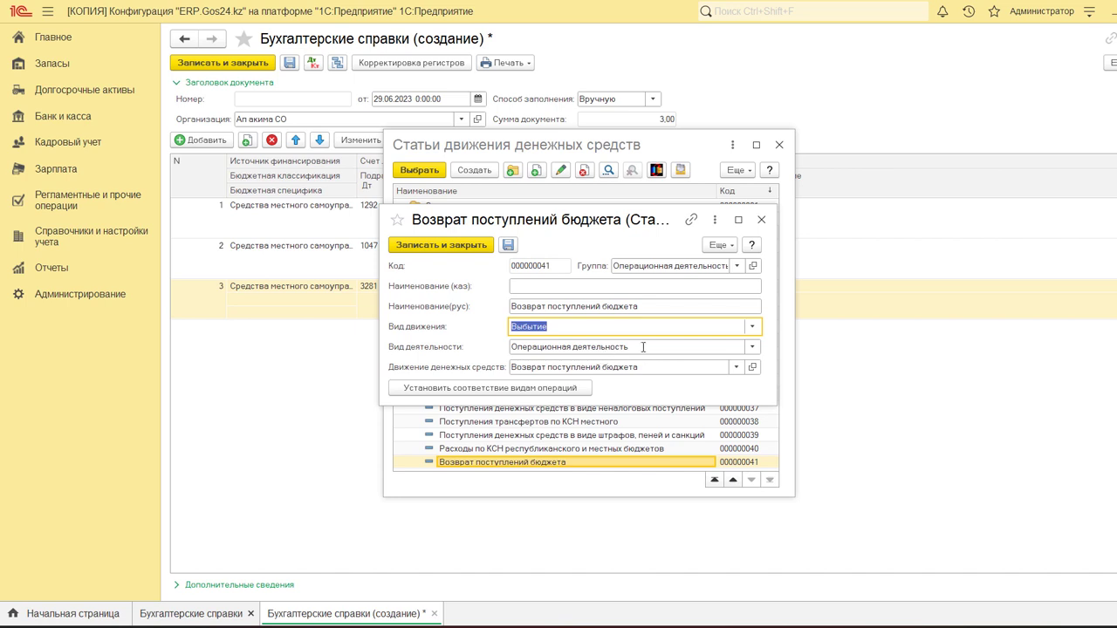
{"action": "left_click", "coordinate": [752, 347]}
{"action": "left_click", "coordinate": [581, 365]}
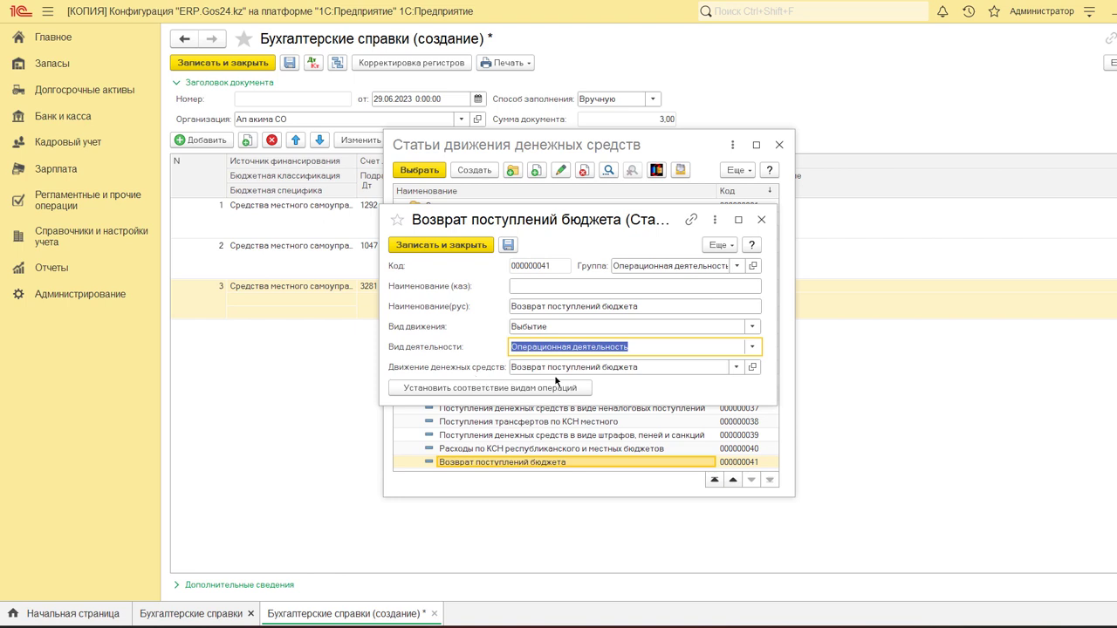
Look through the movements under Движение от операционной деятельности available for the item's Движение денежных средств, leaving the list without picking another.
{"action": "left_click", "coordinate": [736, 367]}
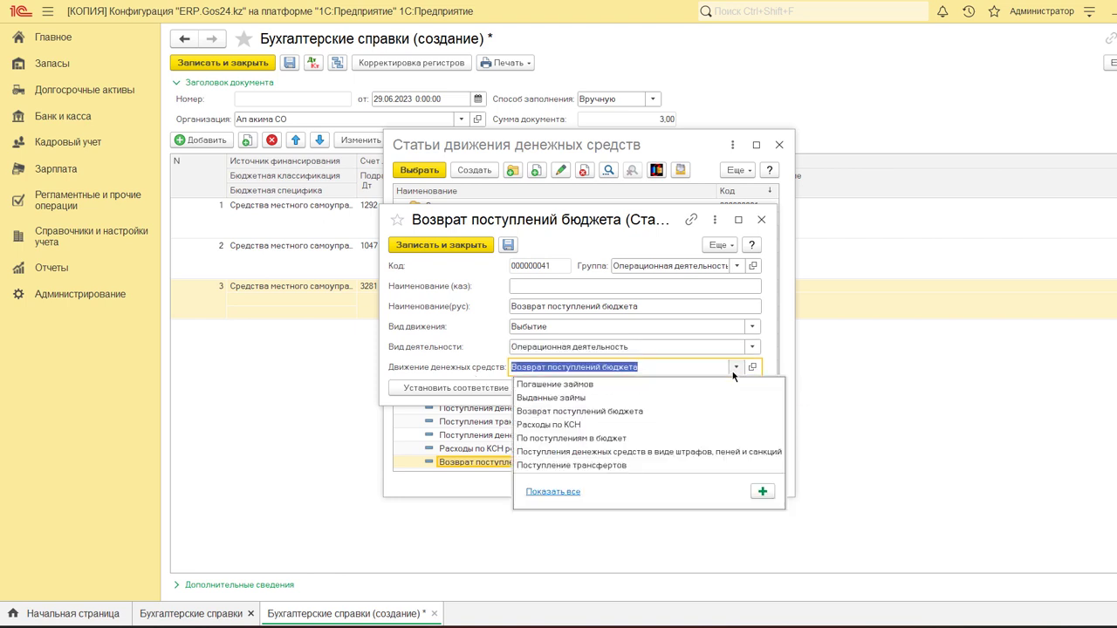
{"action": "left_click", "coordinate": [553, 492]}
{"action": "left_click", "coordinate": [419, 230]}
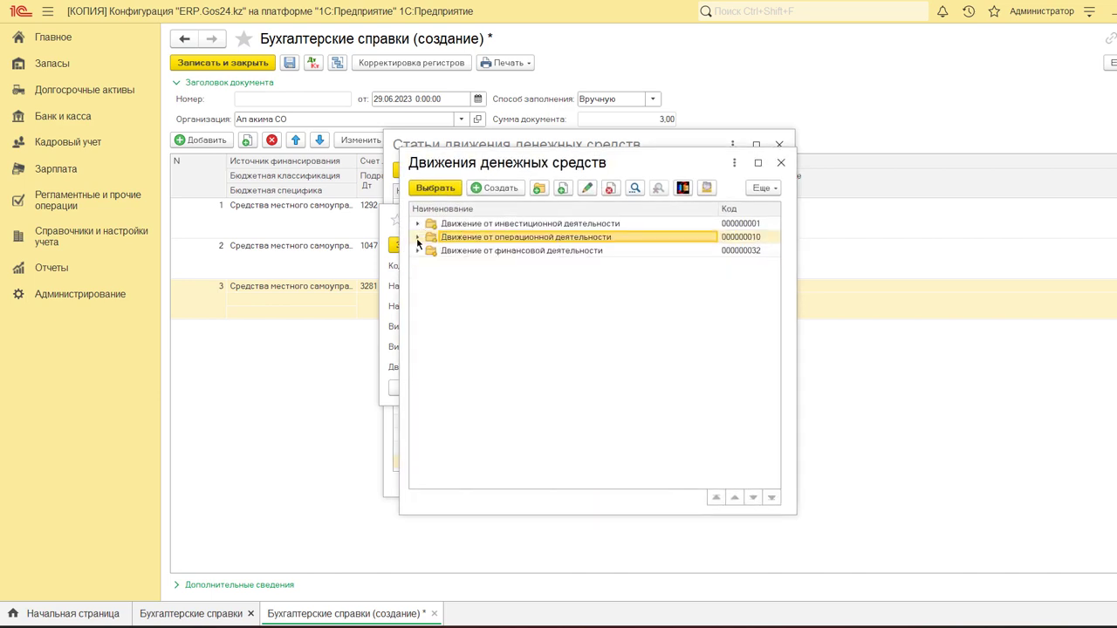
{"action": "left_click", "coordinate": [417, 242]}
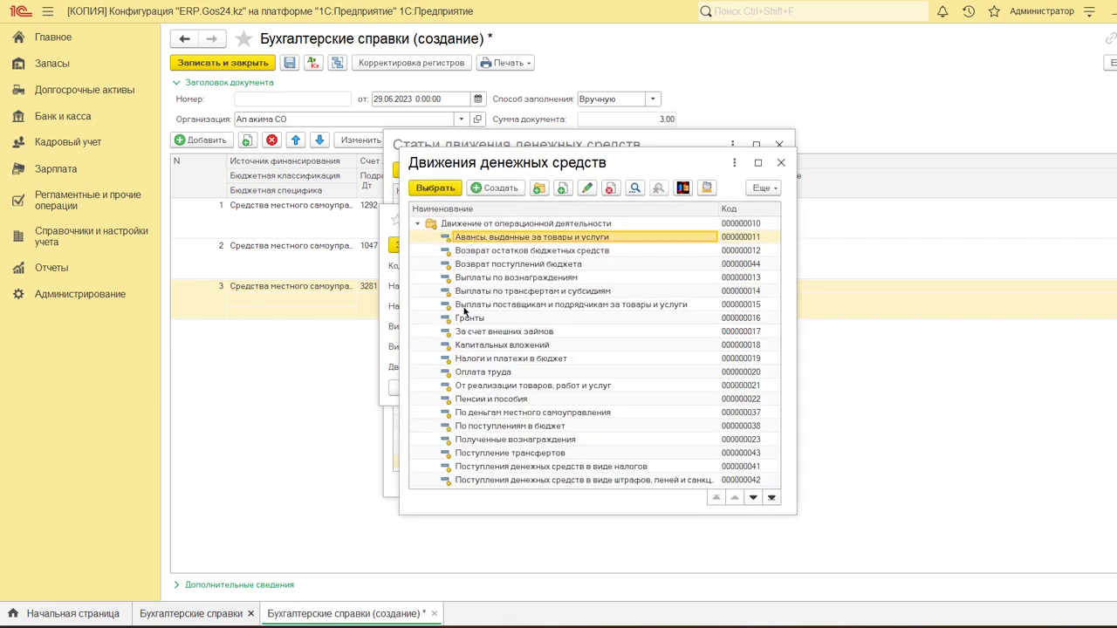
{"action": "left_click", "coordinate": [783, 163]}
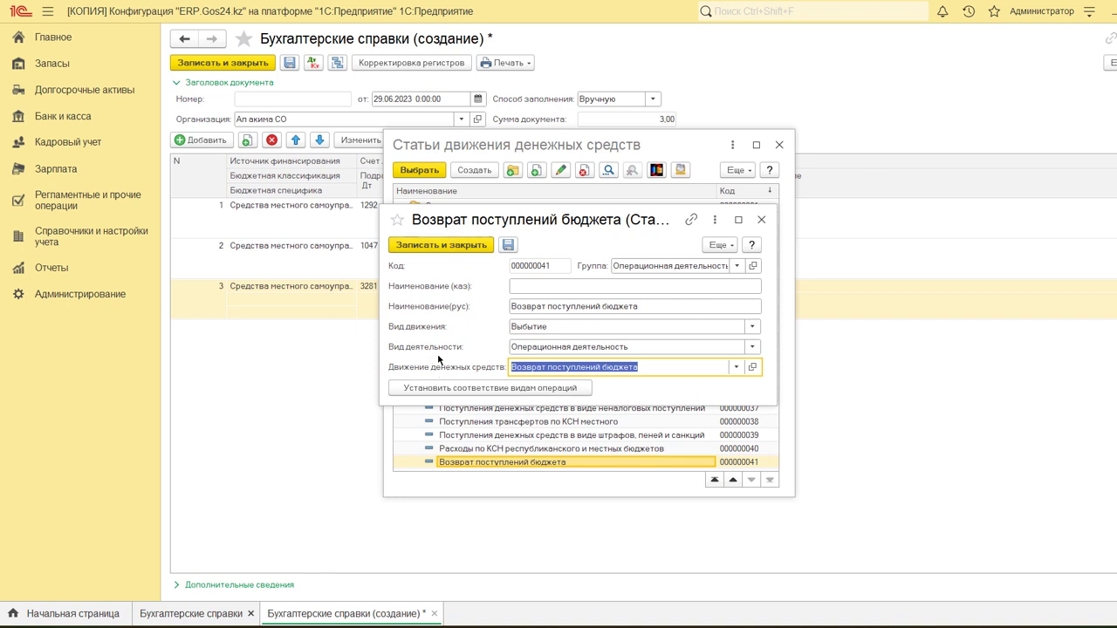
Save the Возврат поступлений бюджета item and assign it as the third row's Субконто1 Кт.
{"action": "left_click", "coordinate": [464, 253]}
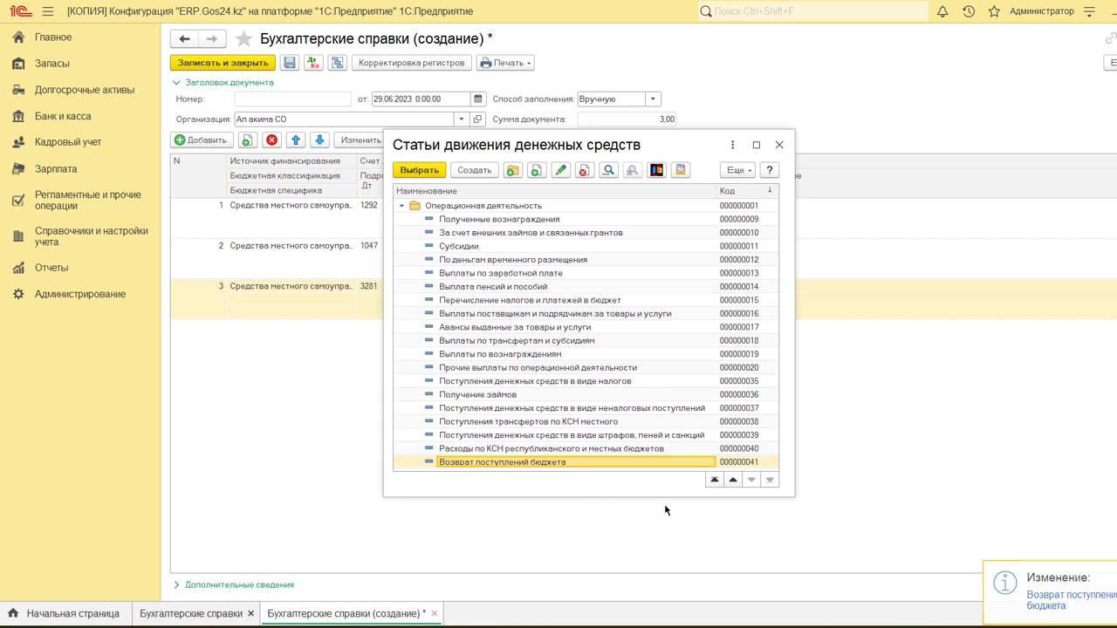
{"action": "left_click", "coordinate": [431, 171]}
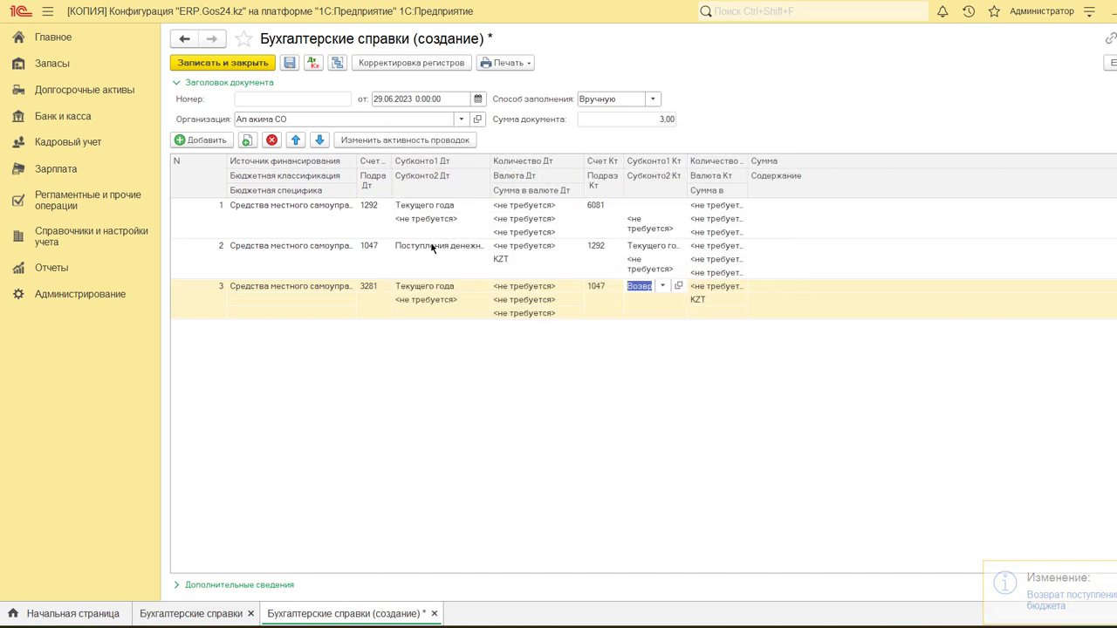
{"action": "left_click", "coordinate": [781, 297]}
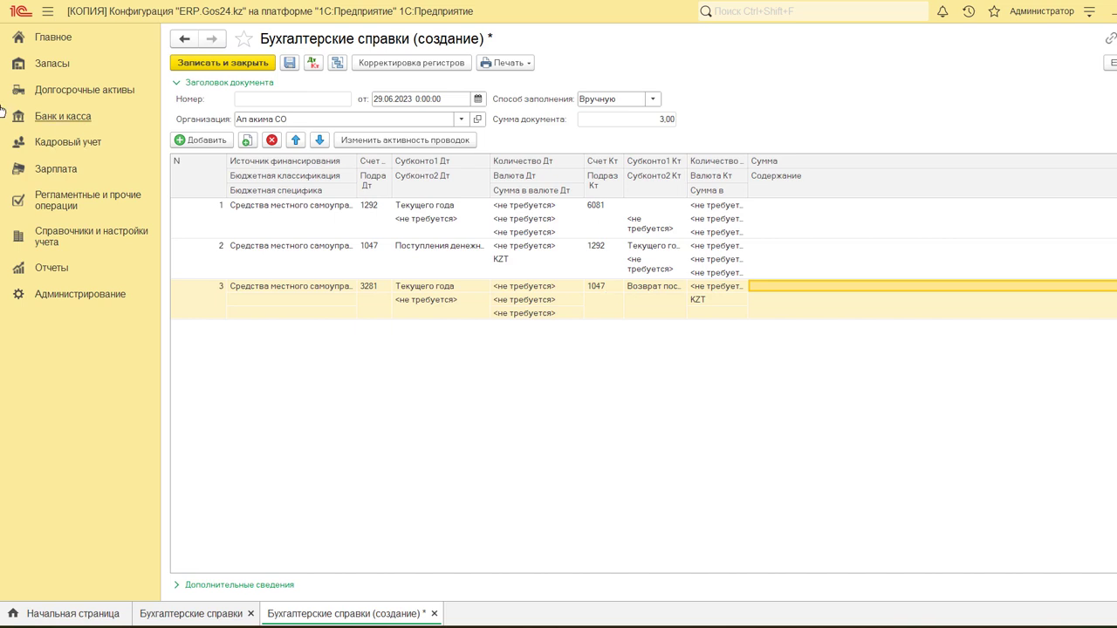
Duplicate the third row as a fourth entry and set its debit account to 1293.
{"action": "left_click", "coordinate": [247, 140]}
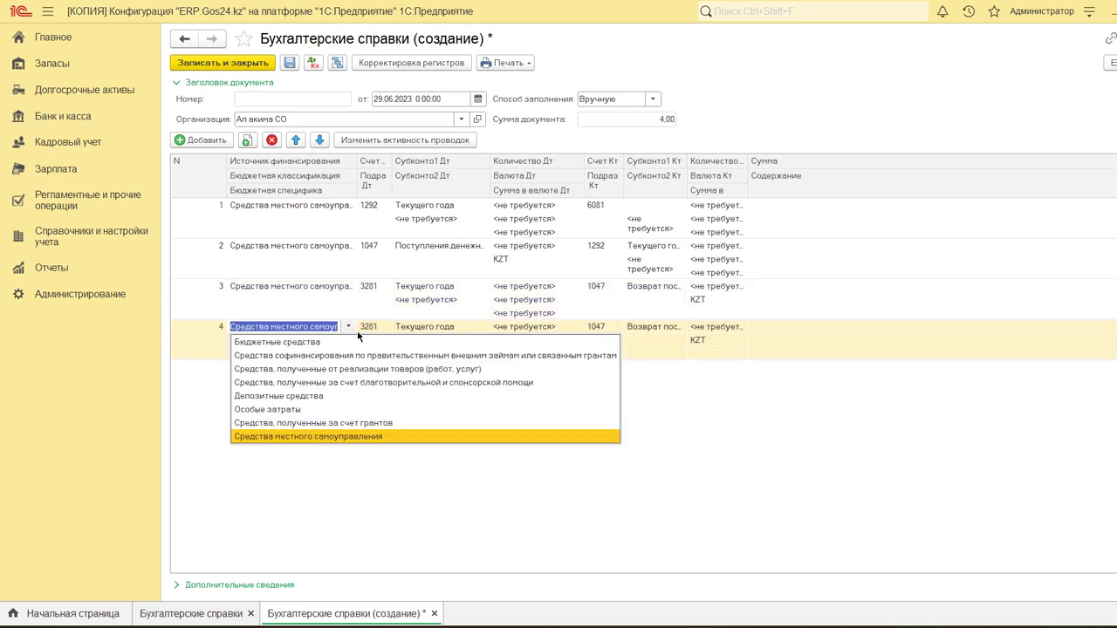
{"action": "left_click", "coordinate": [369, 326]}
{"action": "left_click", "coordinate": [368, 327]}
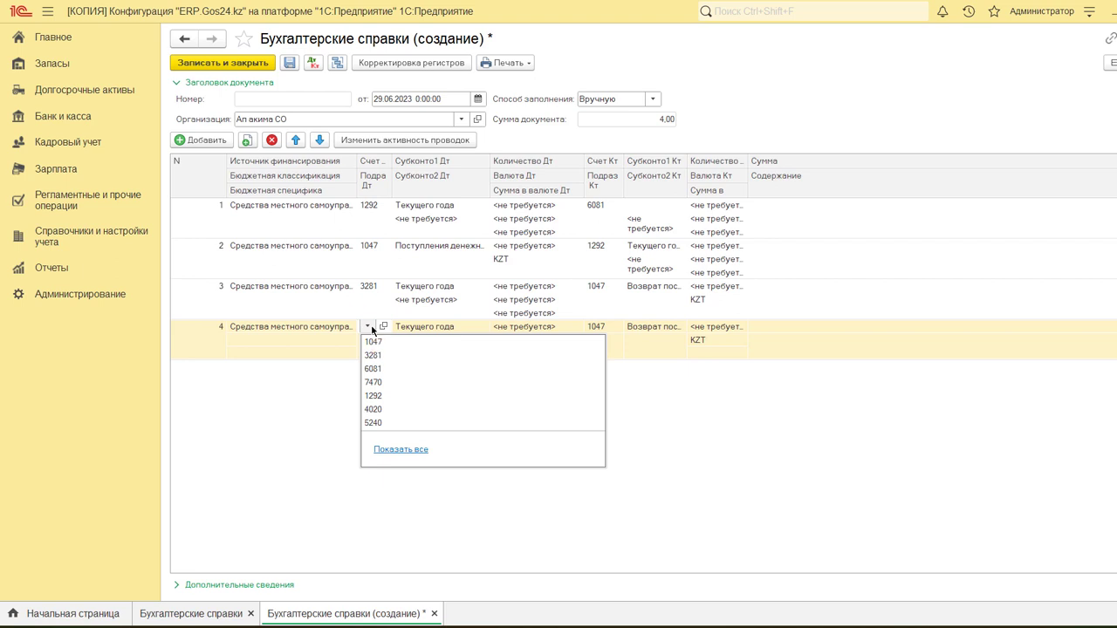
{"action": "type", "text": "1293"}
{"action": "key", "text": "Return"}
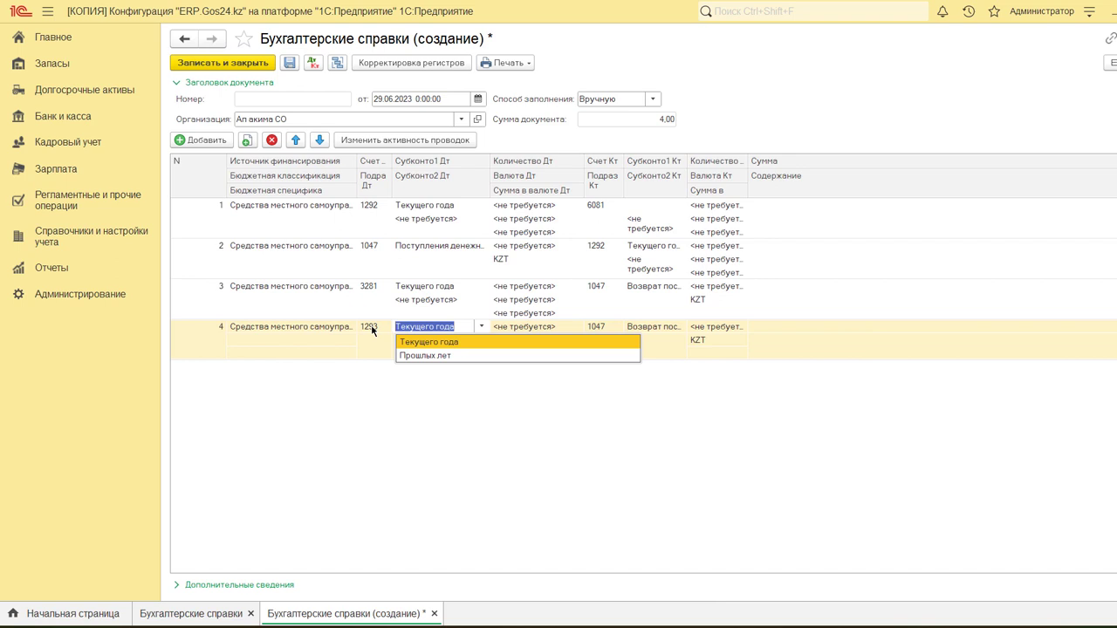
Keep Текущего года as the fourth row's Субконто1 Дт and set its credit account to 6220.
{"action": "left_click", "coordinate": [598, 327]}
{"action": "left_click", "coordinate": [601, 328]}
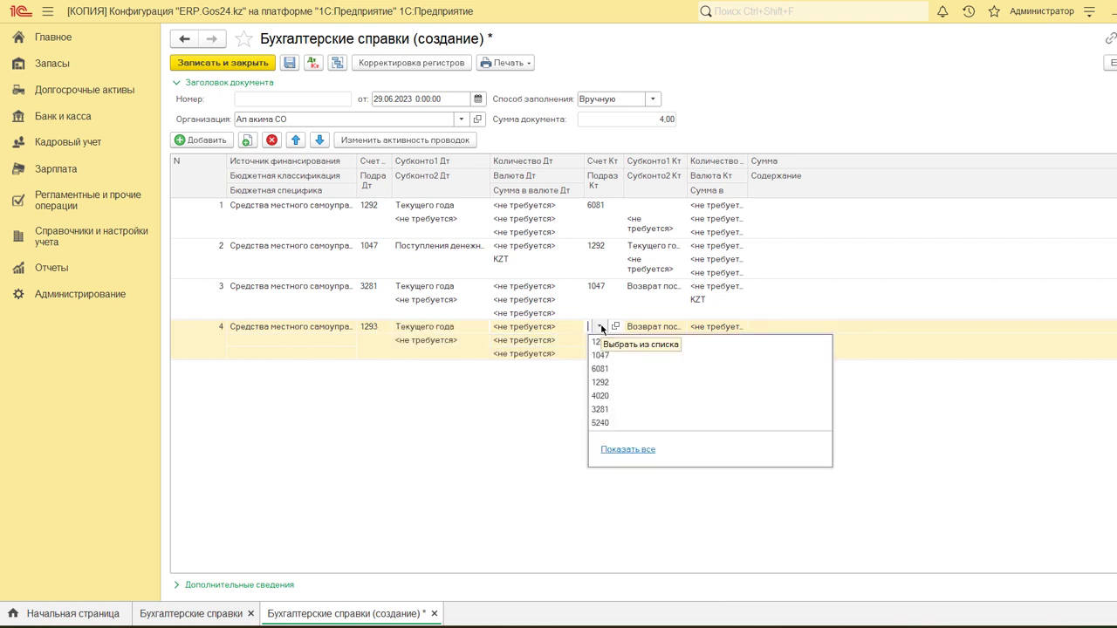
{"action": "type", "text": "622"}
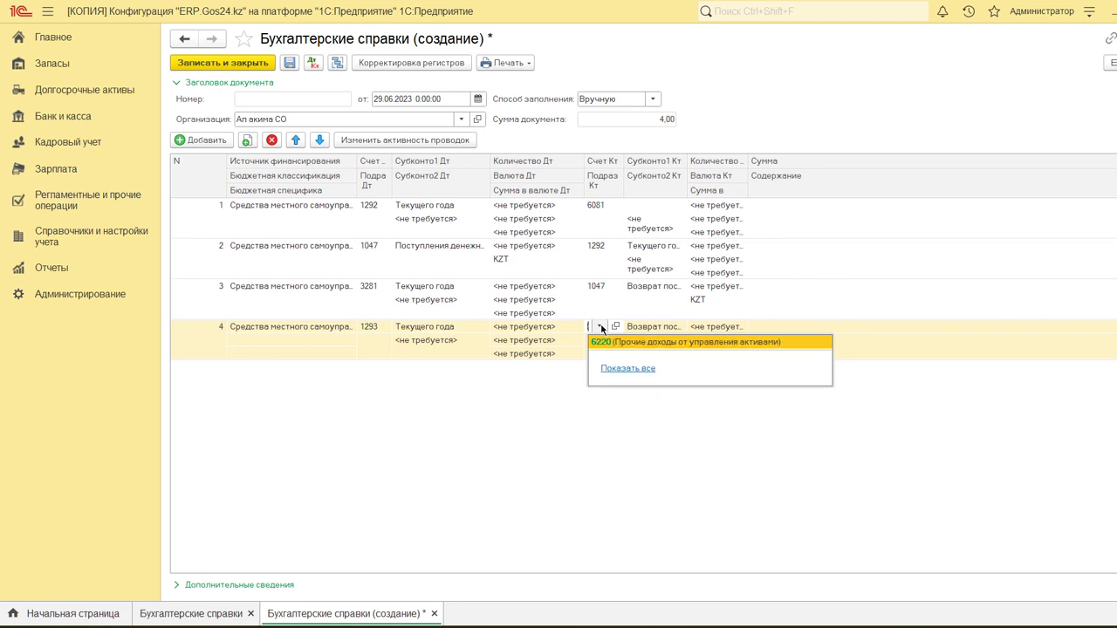
{"action": "key", "text": "Return"}
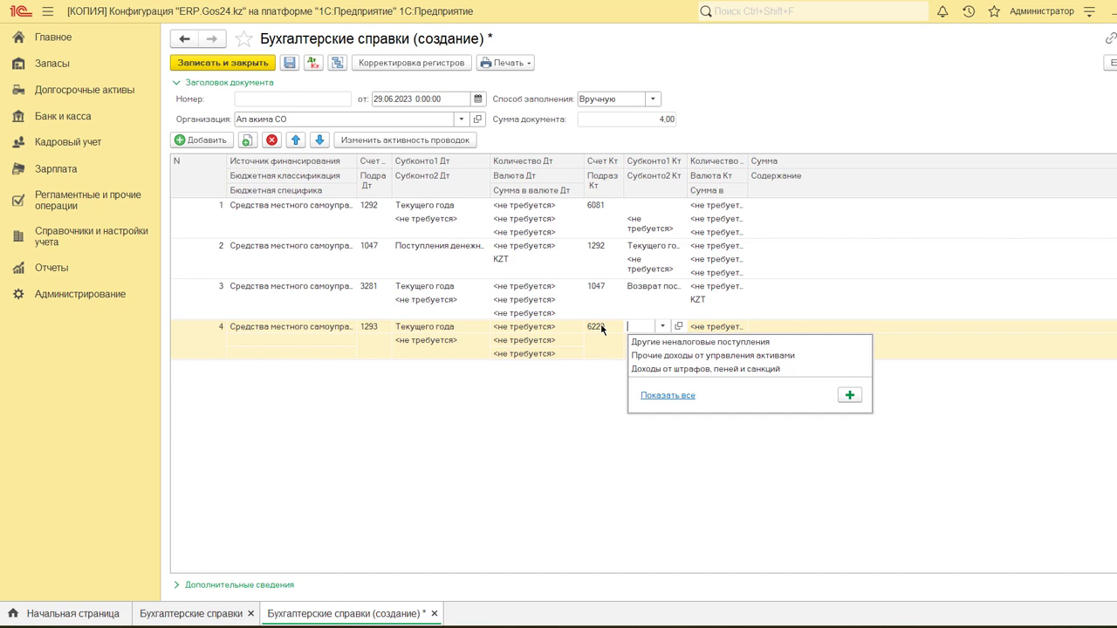
Review the Прочие доходы от управления активами income item available for the fourth row's Субконто1 Кт, including its form 2 line code.
{"action": "left_click", "coordinate": [679, 396]}
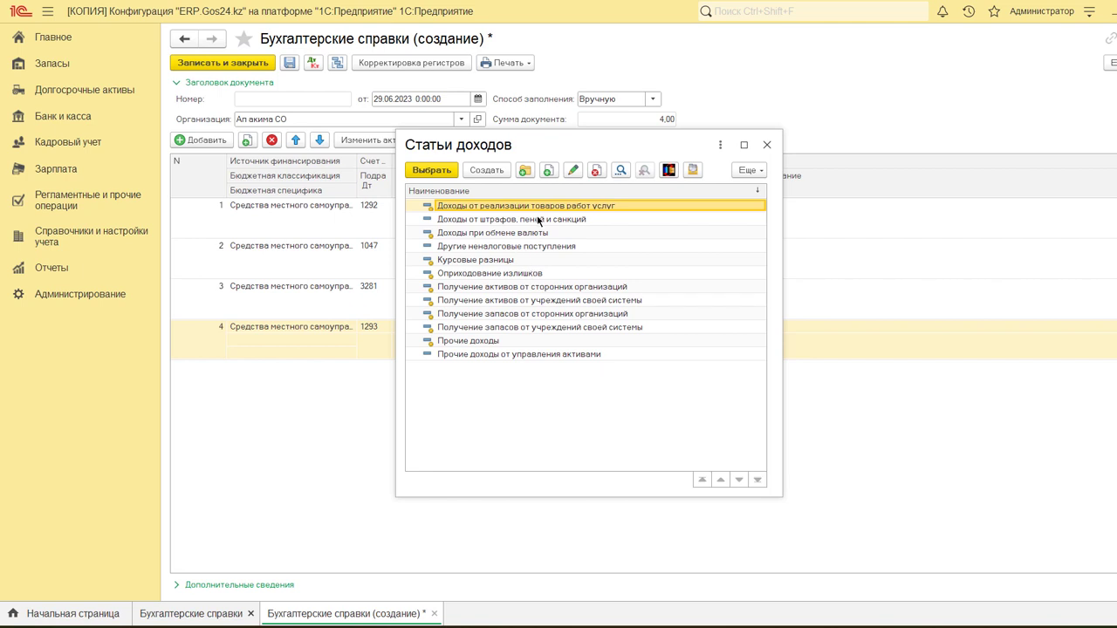
{"action": "left_click", "coordinate": [524, 356]}
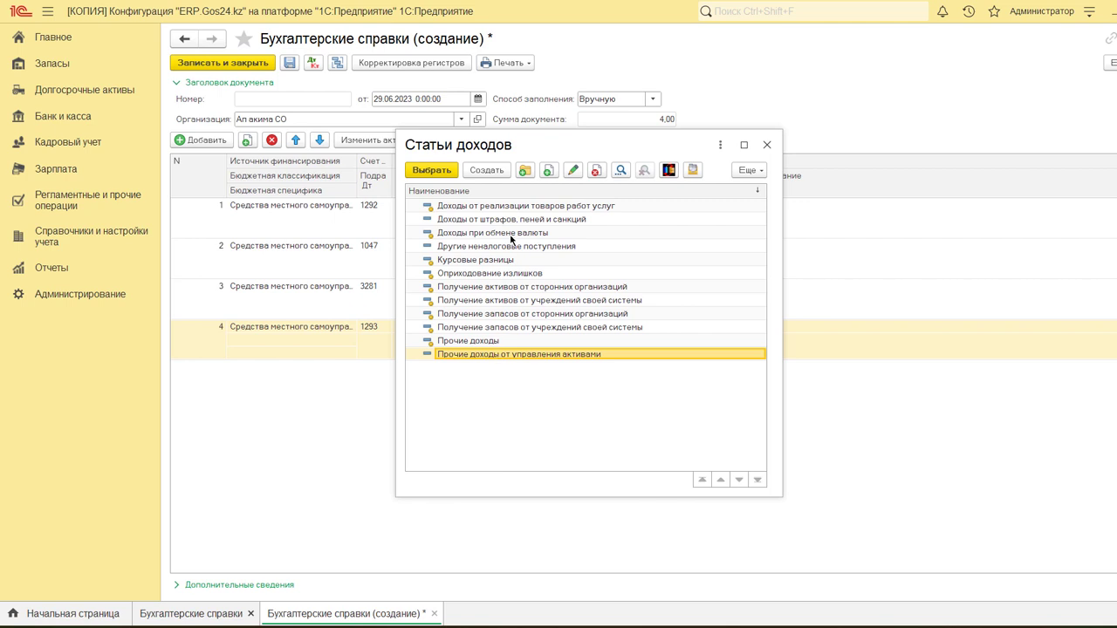
{"action": "left_click", "coordinate": [572, 170]}
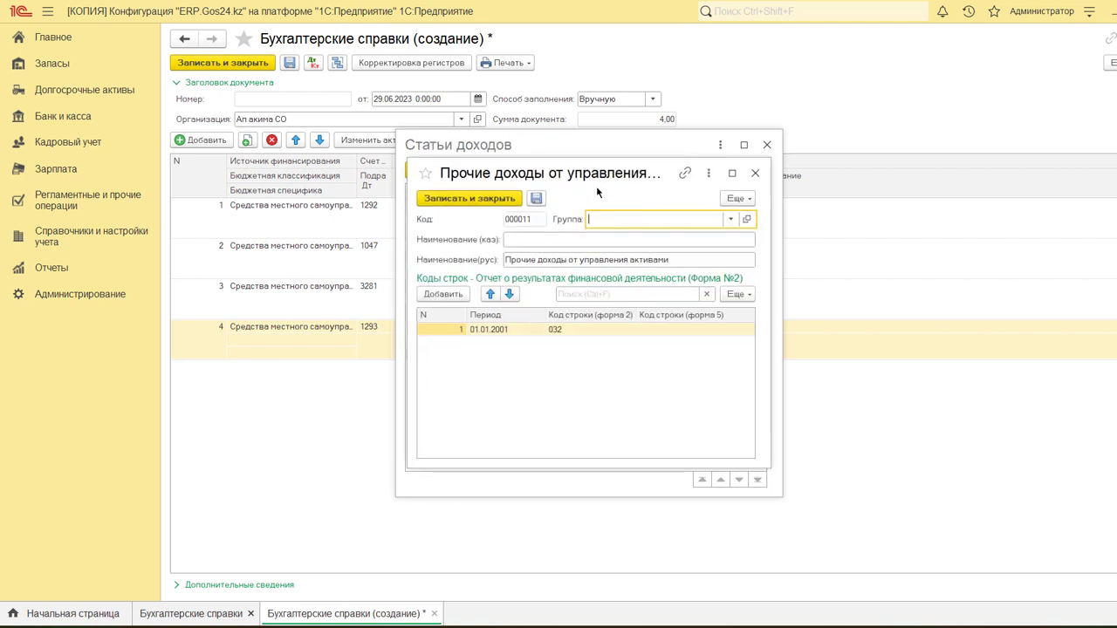
{"action": "left_click", "coordinate": [755, 172]}
Start a new income item and add a line-code row with the period 01.01.2001.
{"action": "left_click", "coordinate": [479, 172]}
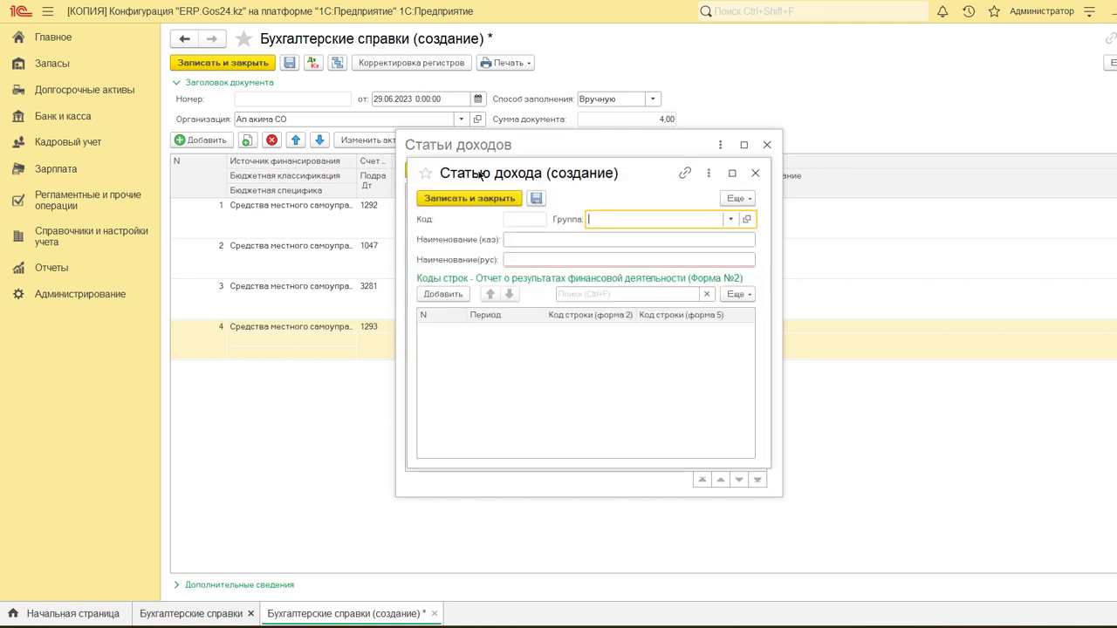
{"action": "left_click", "coordinate": [525, 258]}
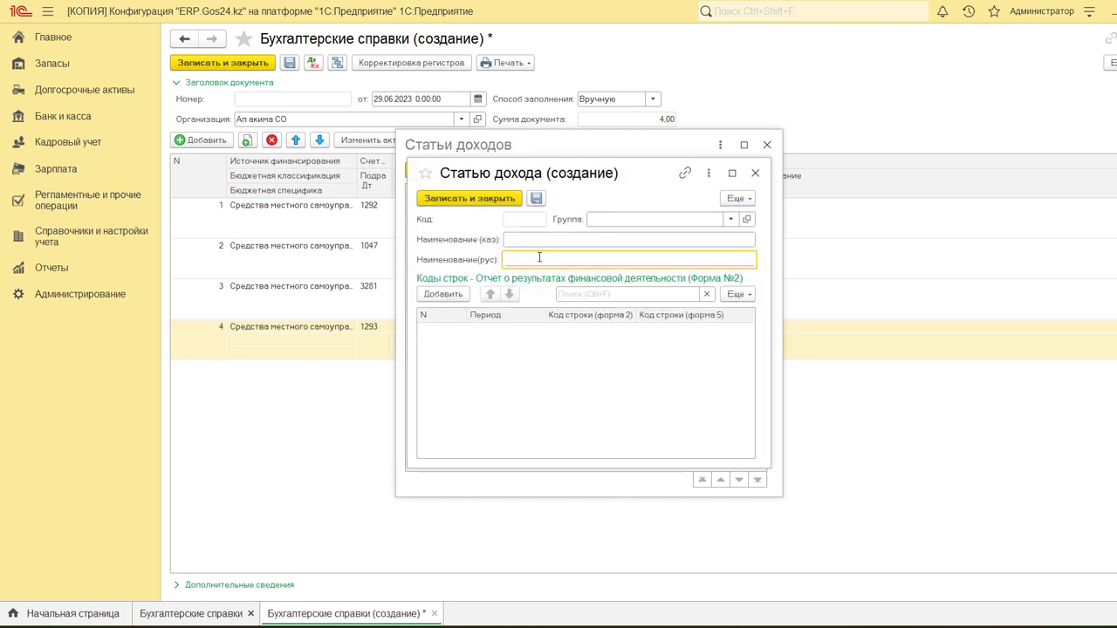
{"action": "left_click", "coordinate": [448, 295]}
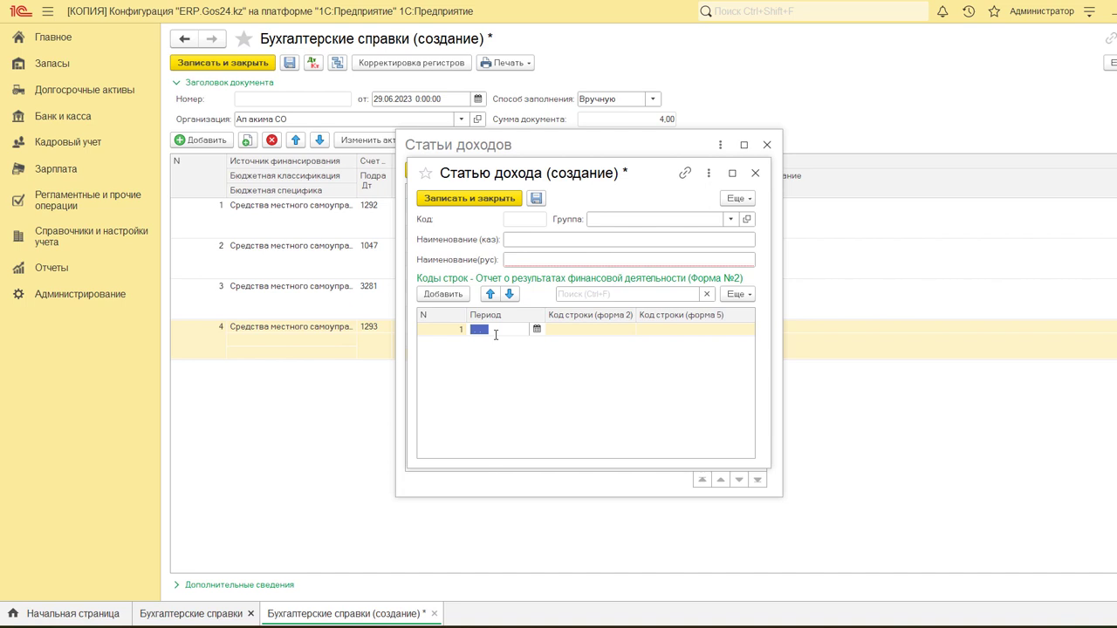
{"action": "type", "text": "01012001"}
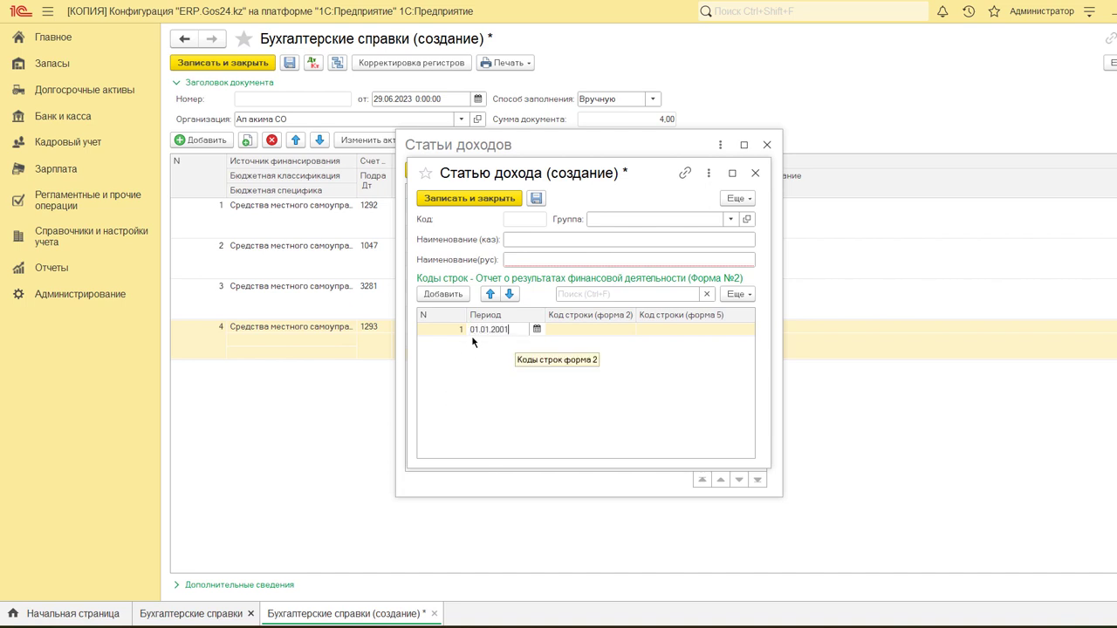
Name the draft income item Прочие доходы от упр активами with form 2 line code 032, and discard it without saving.
{"action": "left_click", "coordinate": [529, 260]}
{"action": "type", "text": "ПРочие"}
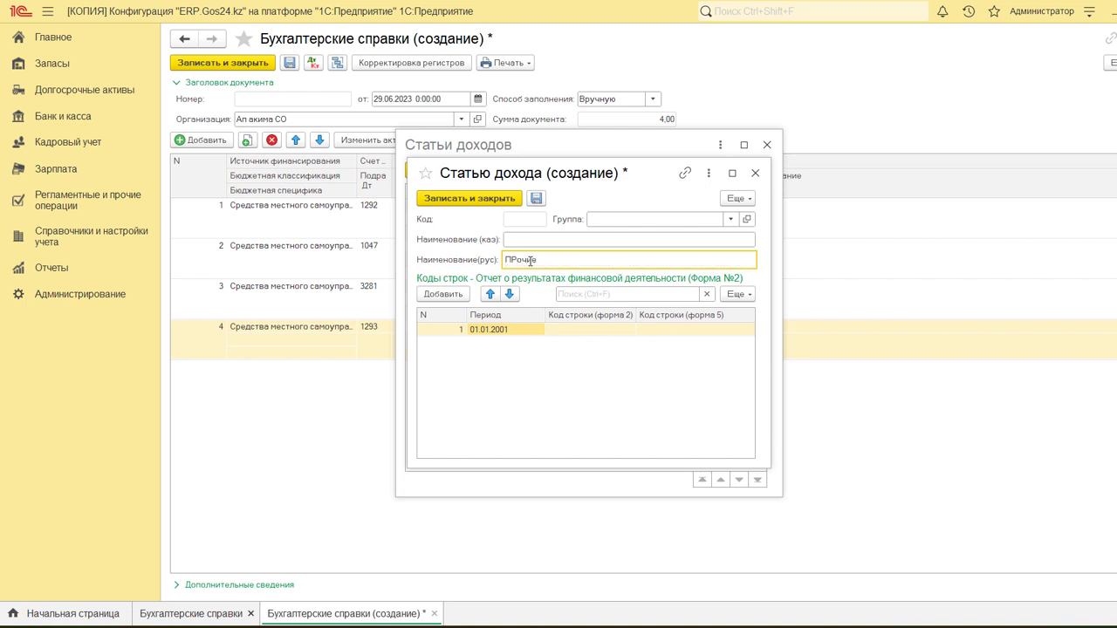
{"action": "key", "text": "BackSpace"}
{"action": "key", "text": "BackSpace"}
{"action": "key", "text": "BackSpace"}
{"action": "key", "text": "BackSpace"}
{"action": "key", "text": "BackSpace"}
{"action": "type", "text": "рочие доходы от упр активами"}
{"action": "left_click", "coordinate": [591, 329]}
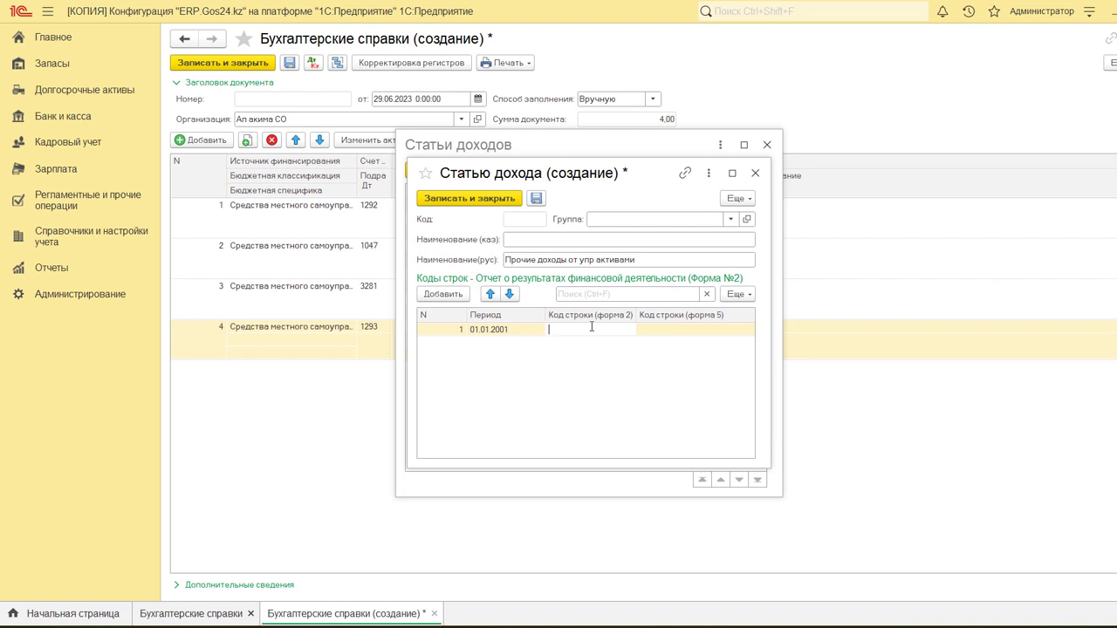
{"action": "type", "text": "032"}
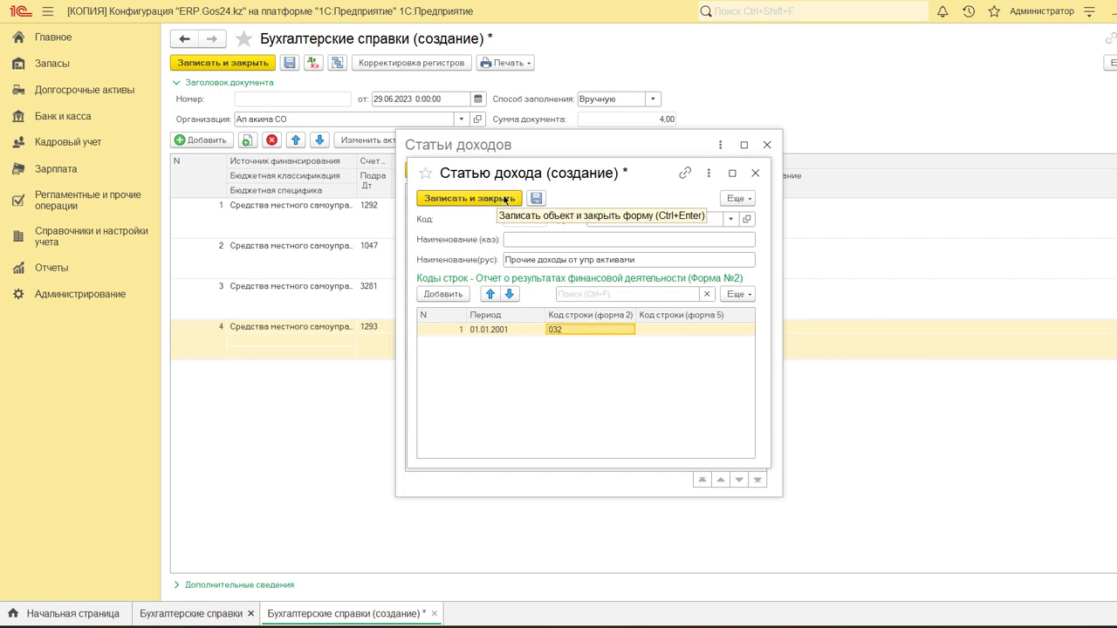
{"action": "left_click", "coordinate": [755, 173]}
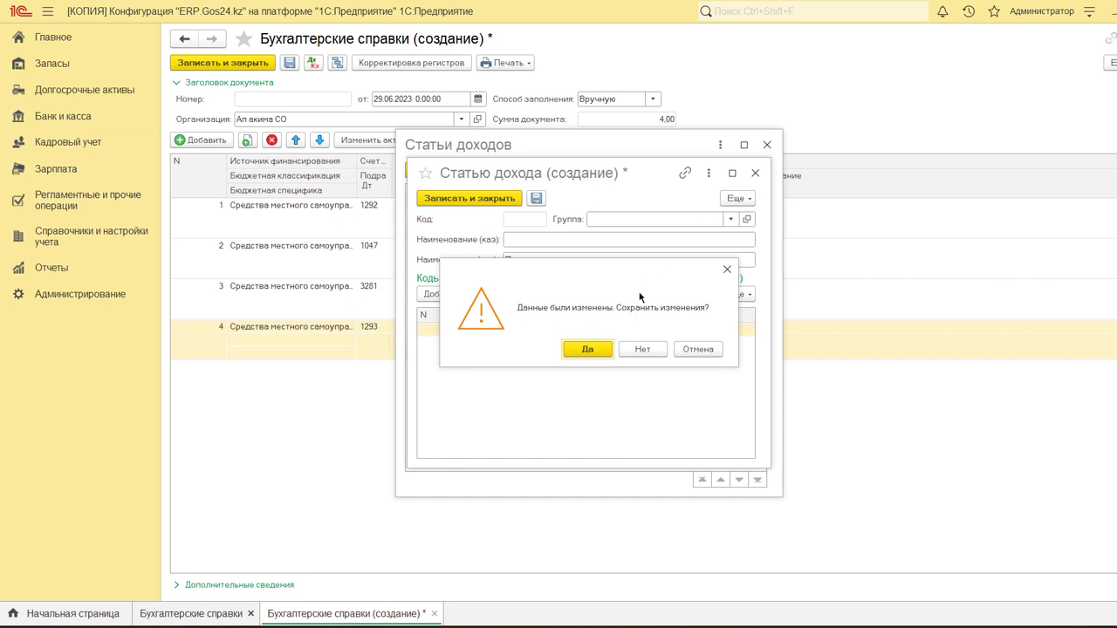
{"action": "left_click", "coordinate": [640, 349]}
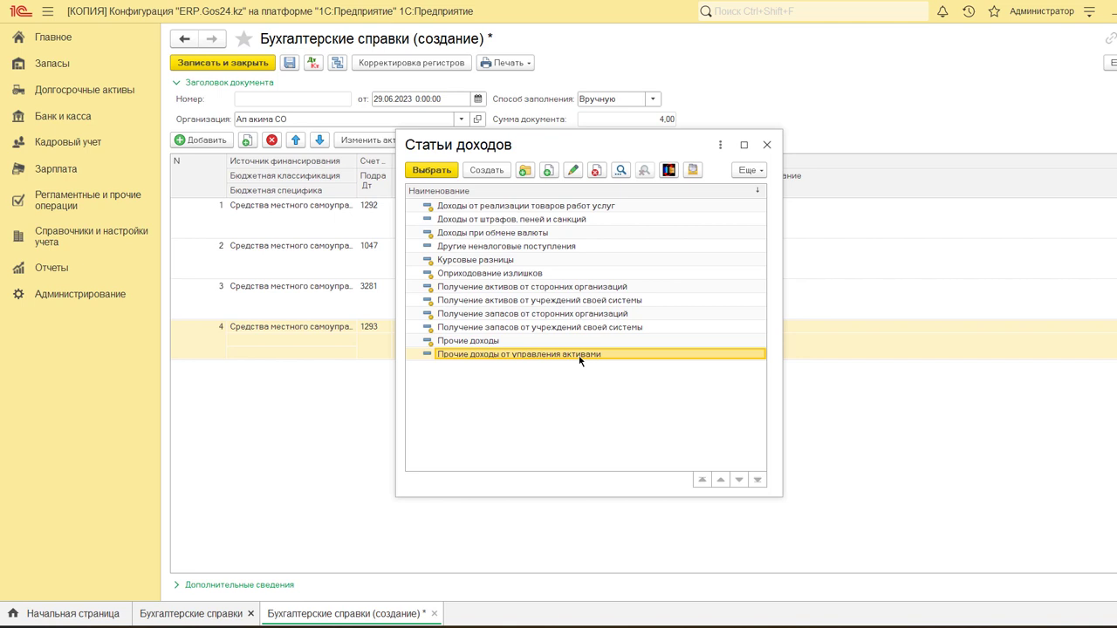
Assign Прочие доходы от управления активами as the fourth row's Субконто1 Кт.
{"action": "left_click", "coordinate": [428, 170]}
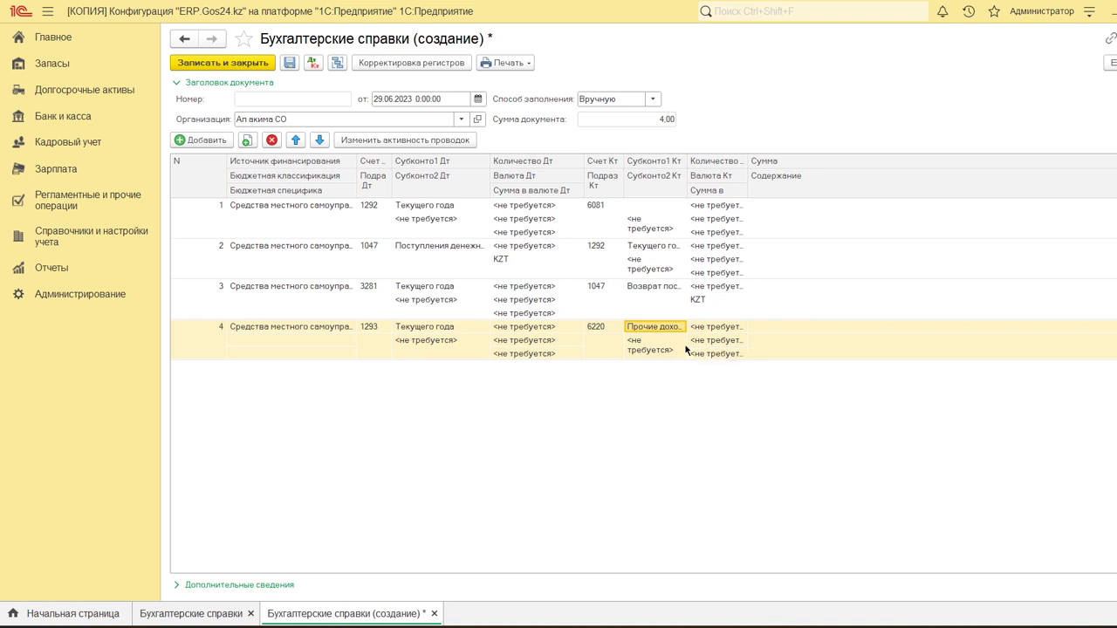
{"action": "left_click", "coordinate": [824, 328]}
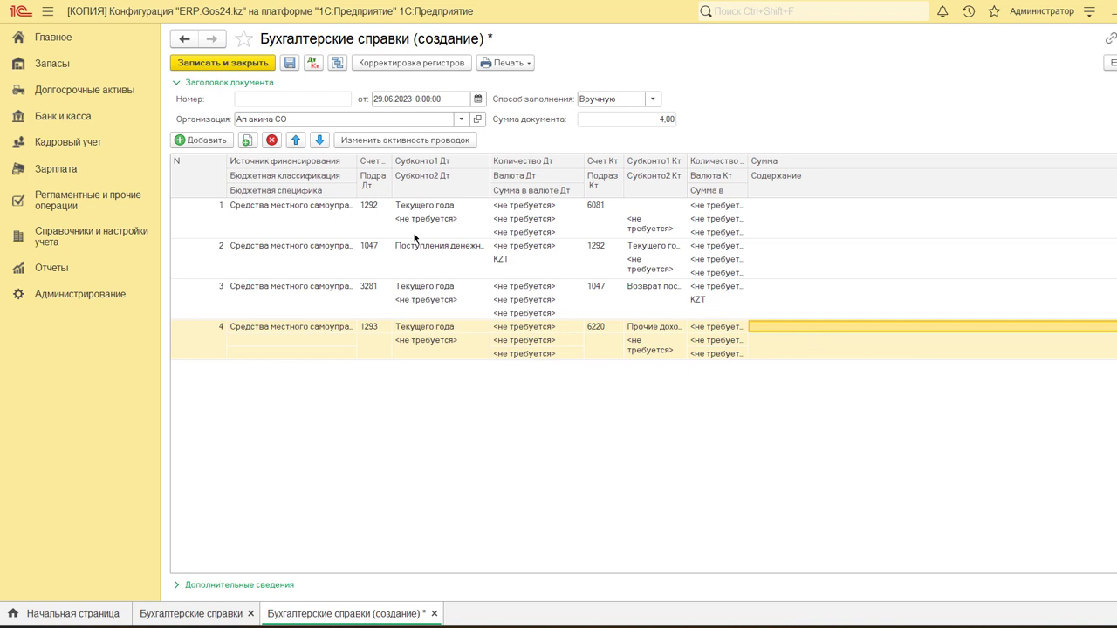
Duplicate the fourth row as a fifth entry and set its credit account to 6082.
{"action": "left_click", "coordinate": [247, 141]}
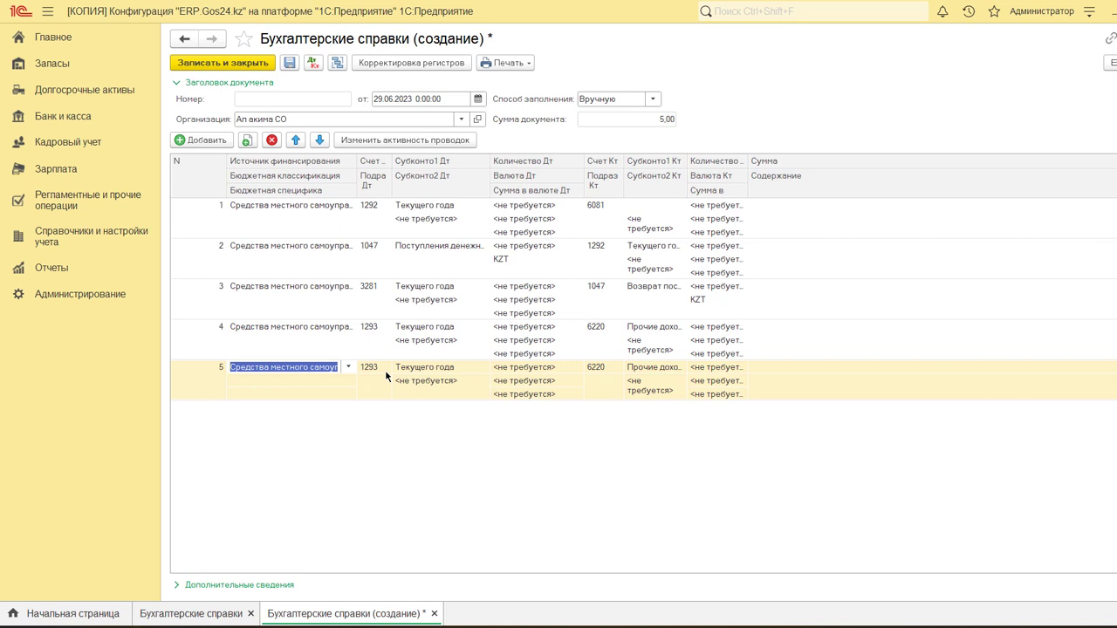
{"action": "left_click", "coordinate": [596, 370]}
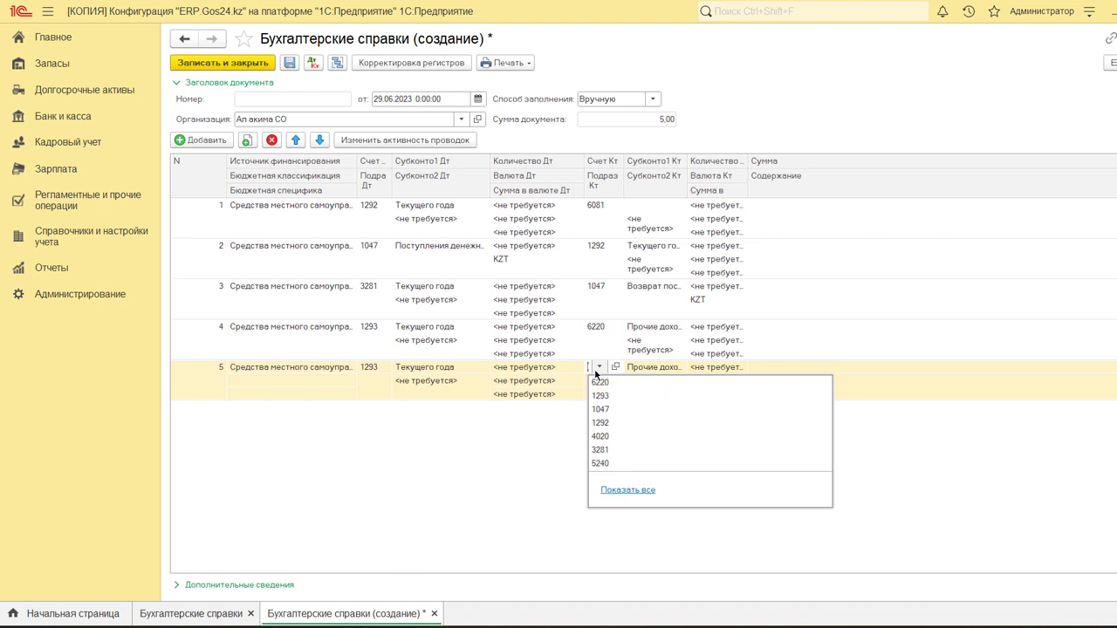
{"action": "type", "text": "6082"}
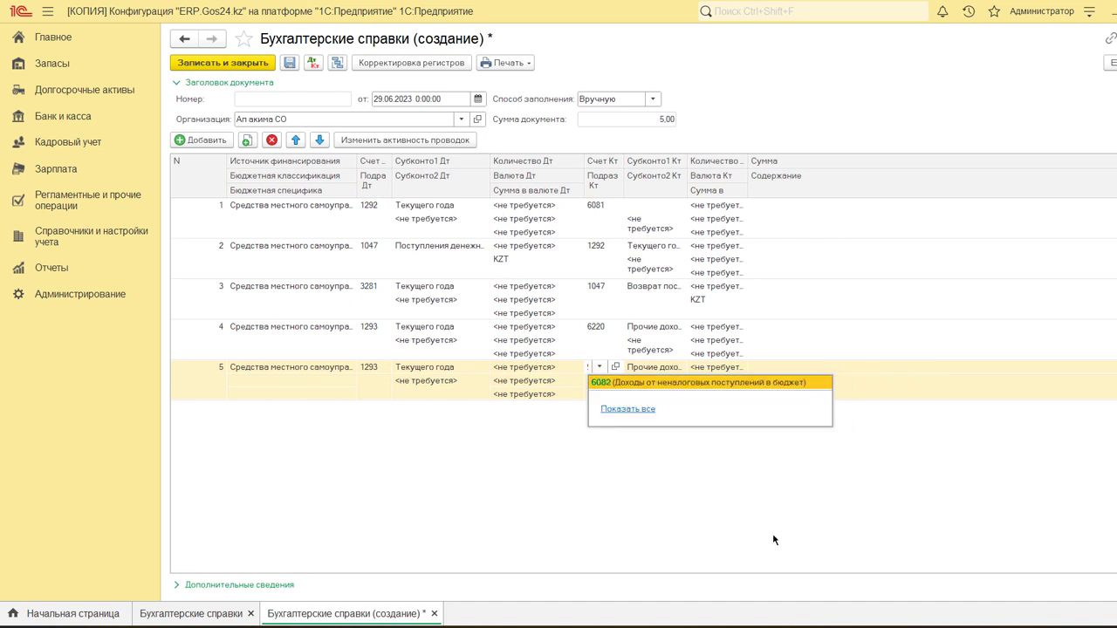
{"action": "left_click", "coordinate": [628, 387]}
Examine the name, period and form 2 line code of the Доходы от штрафов, пеней и санкций item for the fifth row's Субконто1 Кт.
{"action": "left_click", "coordinate": [650, 370]}
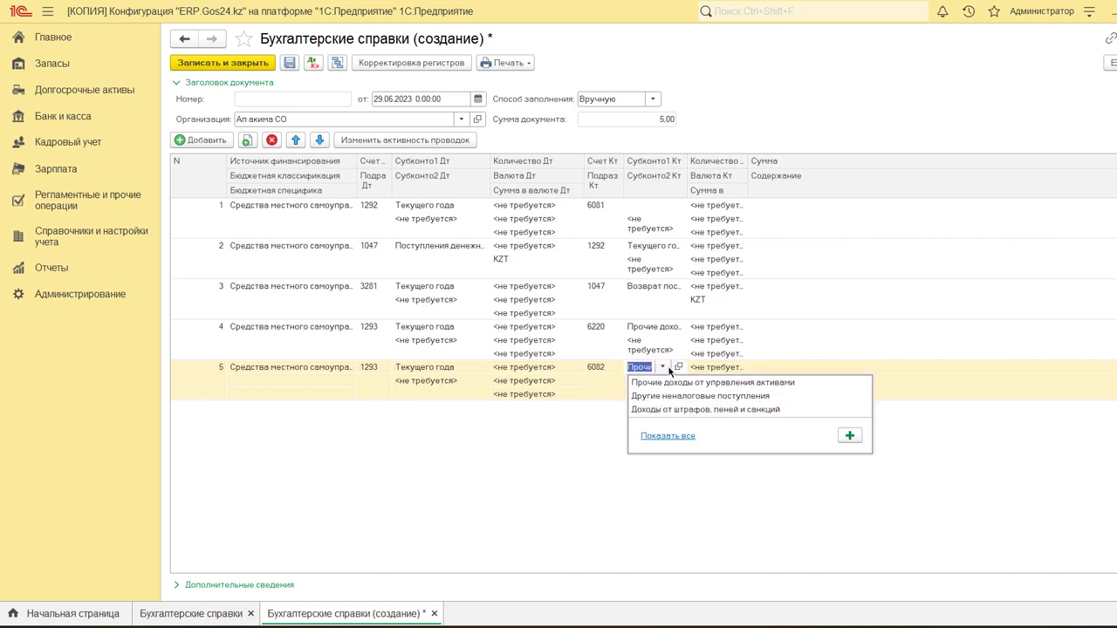
{"action": "left_click", "coordinate": [667, 435]}
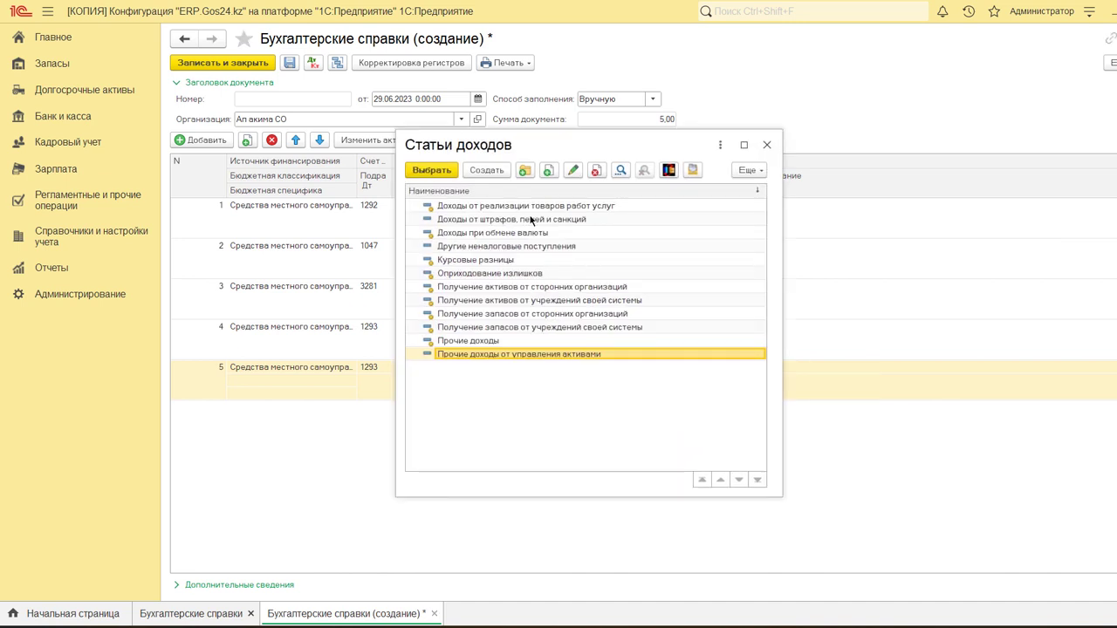
{"action": "left_click", "coordinate": [532, 220]}
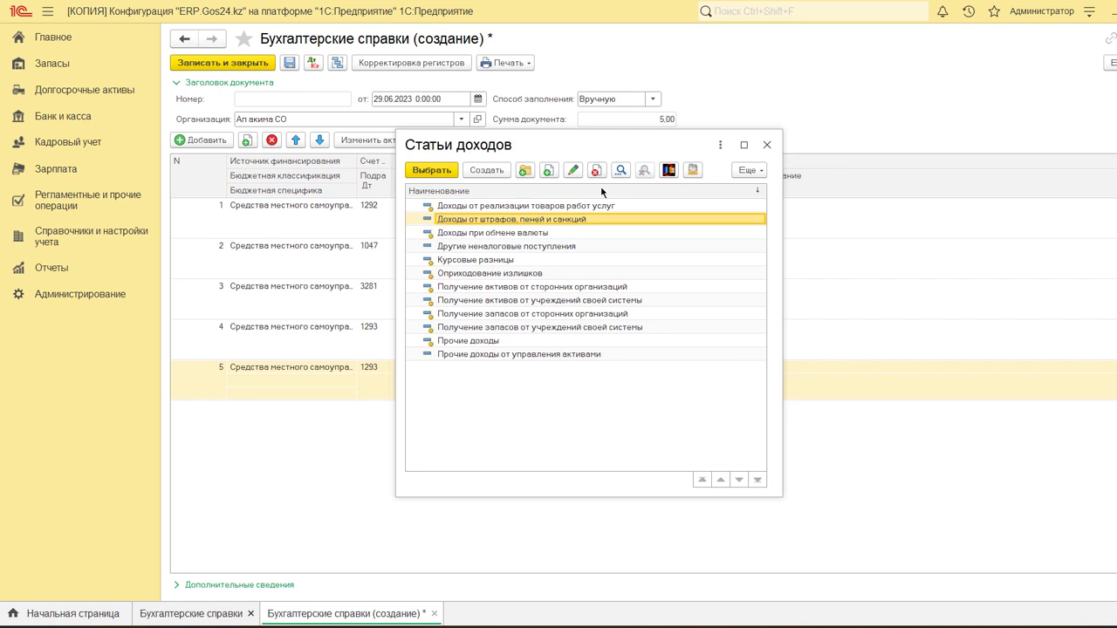
{"action": "left_click", "coordinate": [573, 170]}
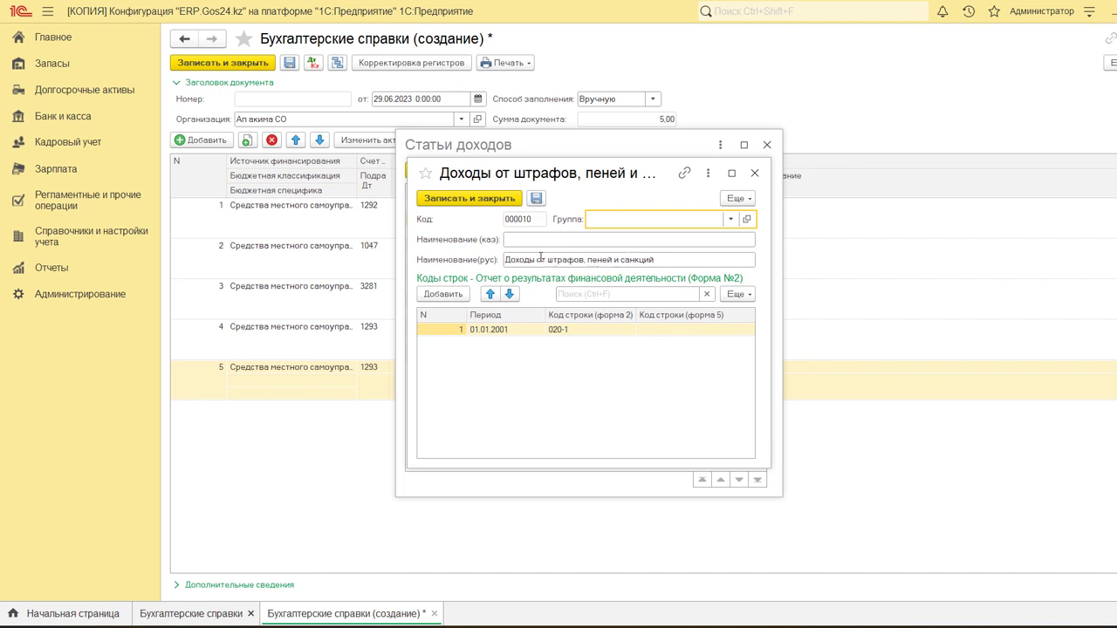
{"action": "left_click_drag", "start_coordinate": [517, 259], "coordinate": [682, 257]}
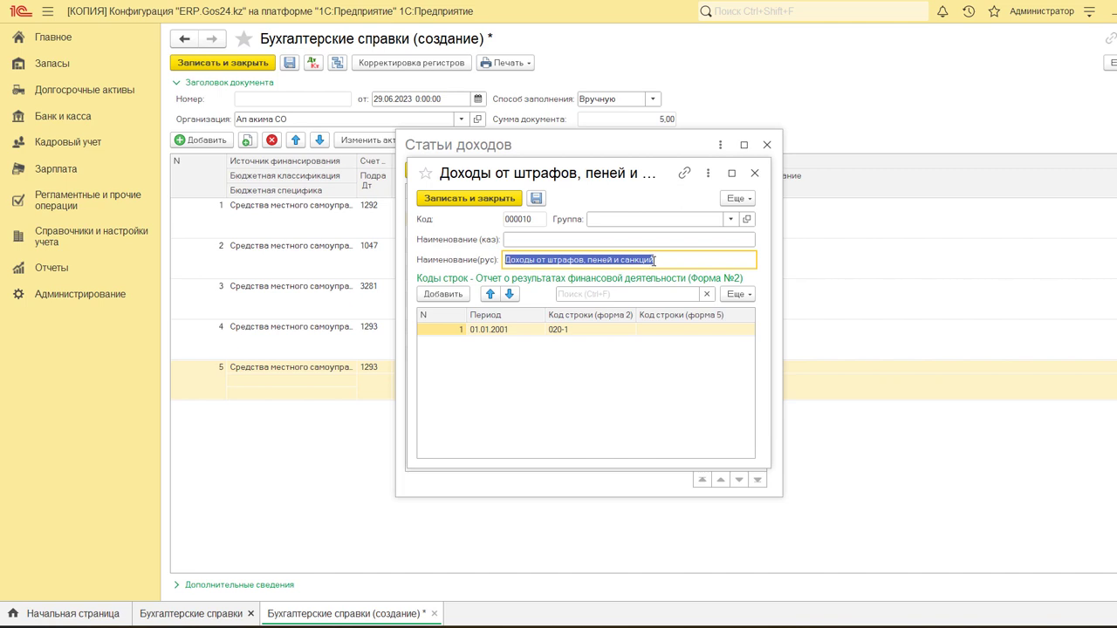
{"action": "left_click", "coordinate": [506, 330]}
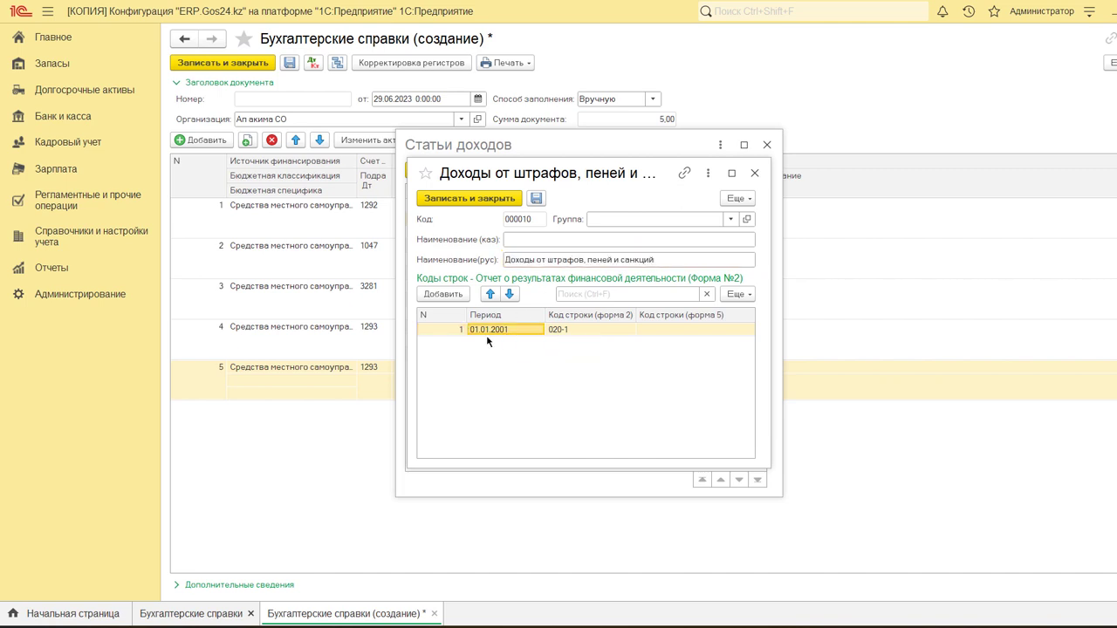
{"action": "left_click", "coordinate": [573, 332]}
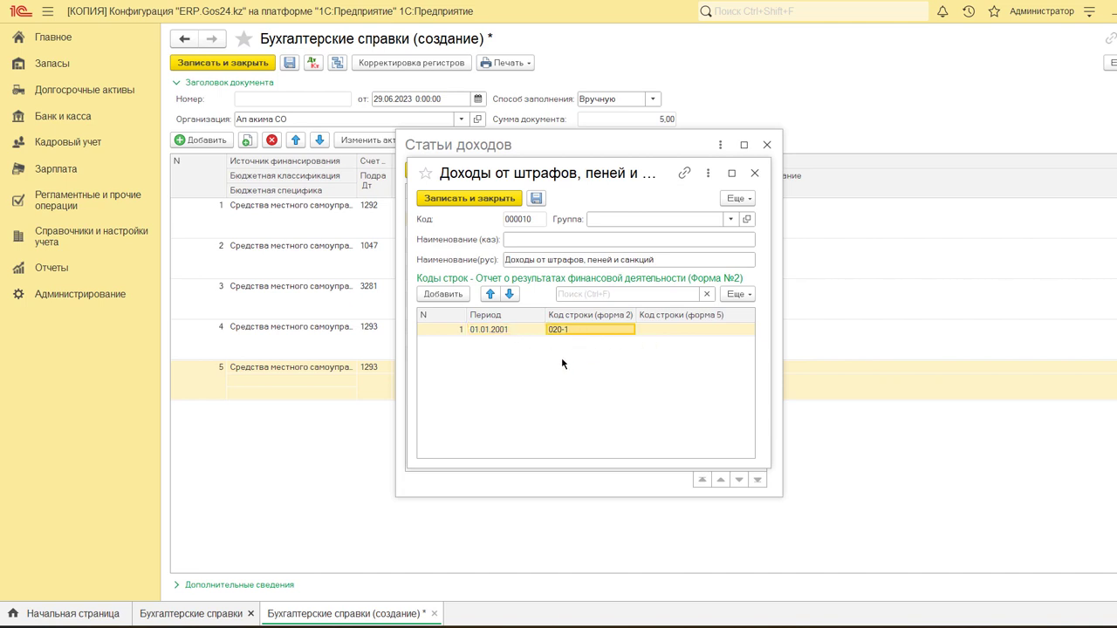
Save Доходы от штрафов, пеней и санкций as the fifth row's Субконто1 Кт and widen that column to show the full item names.
{"action": "left_click", "coordinate": [495, 199]}
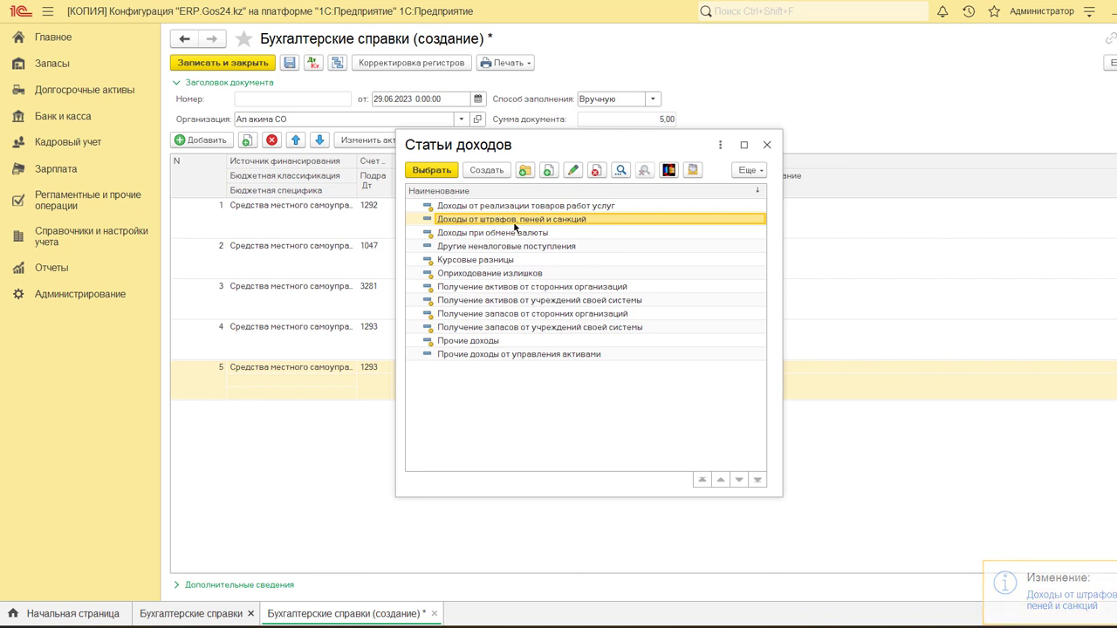
{"action": "left_click", "coordinate": [444, 173]}
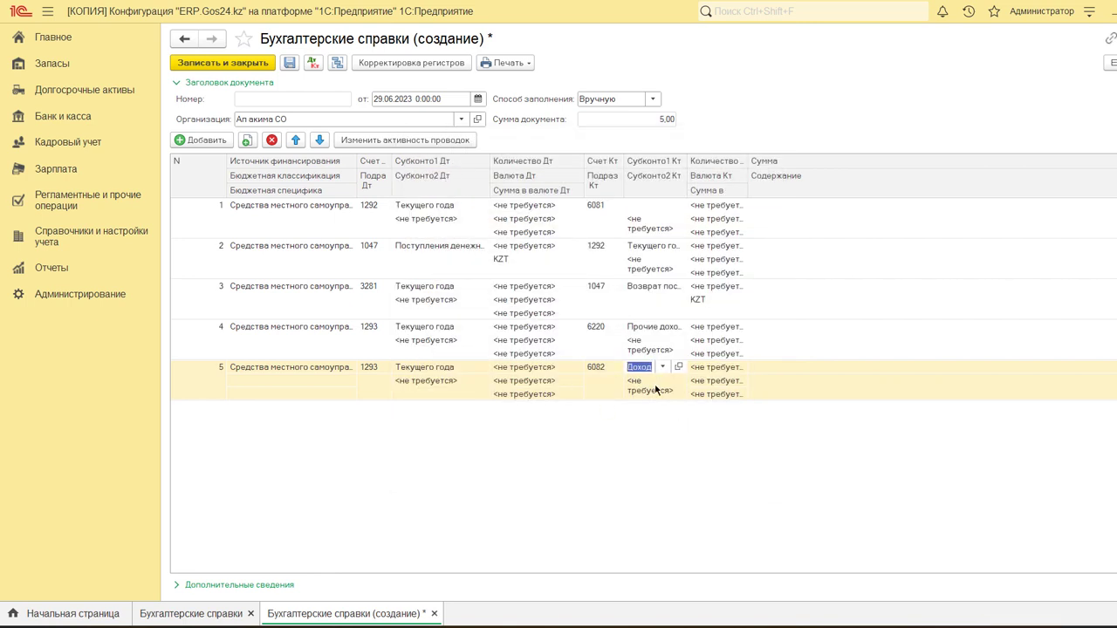
{"action": "key", "text": "Return"}
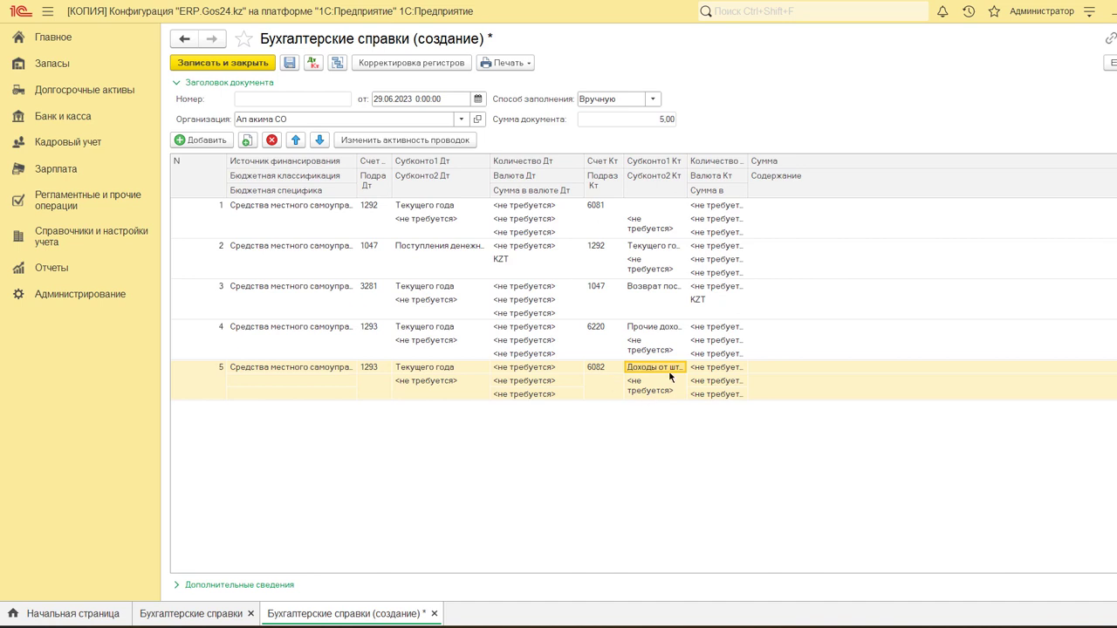
{"action": "left_click_drag", "start_coordinate": [686, 166], "coordinate": [816, 171]}
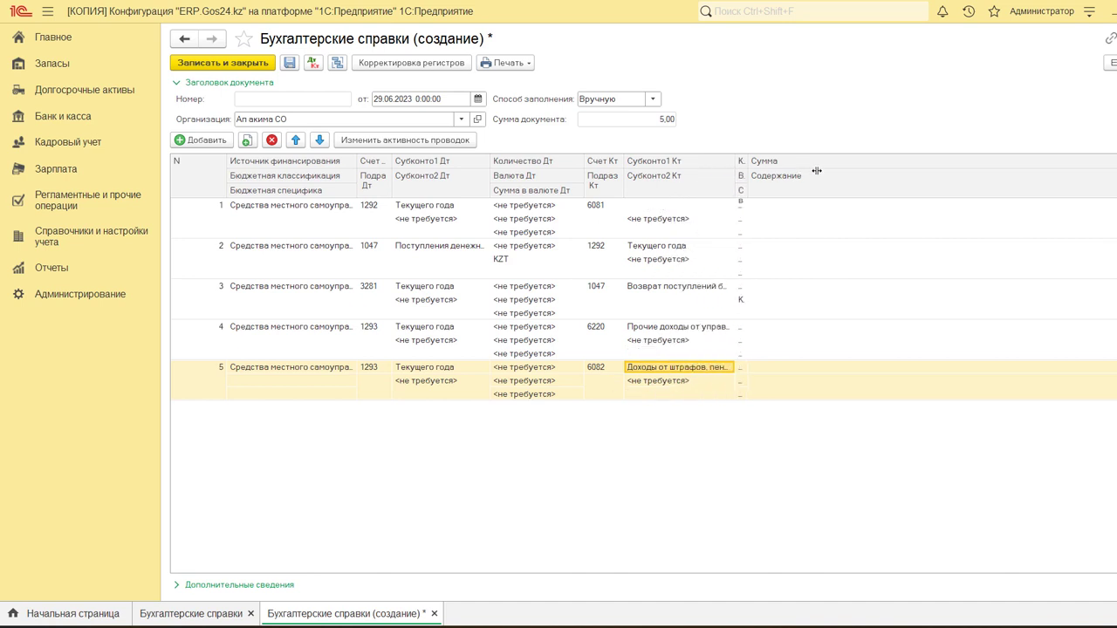
{"action": "left_click_drag", "start_coordinate": [748, 162], "coordinate": [908, 162]}
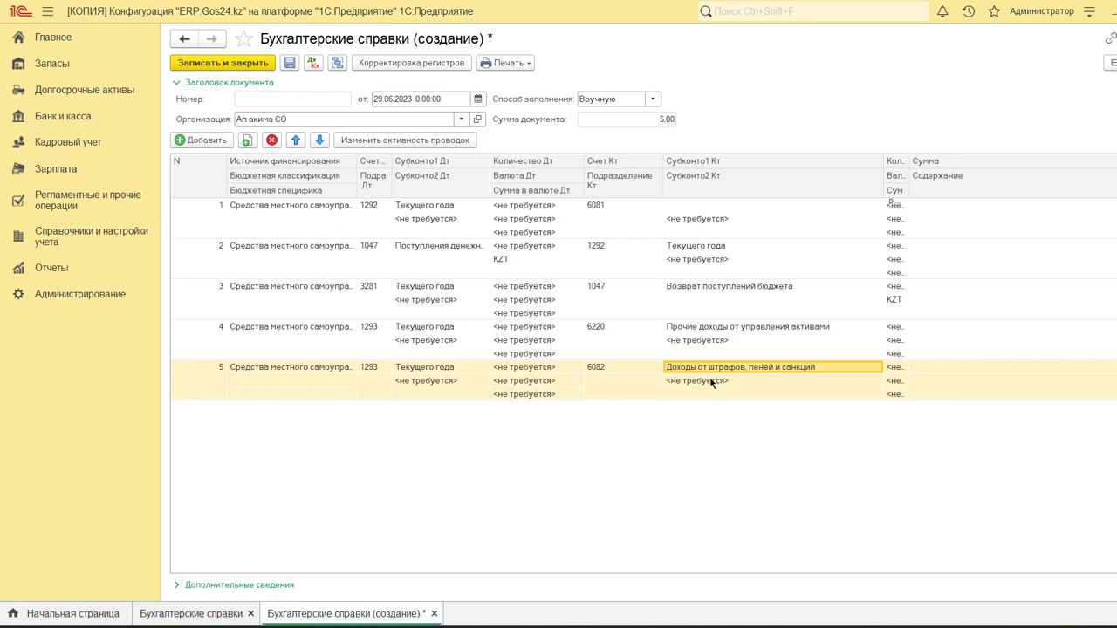
Duplicate the fifth row as a sixth entry and open the full income item list for its Субконто1 Кт.
{"action": "left_click", "coordinate": [247, 140]}
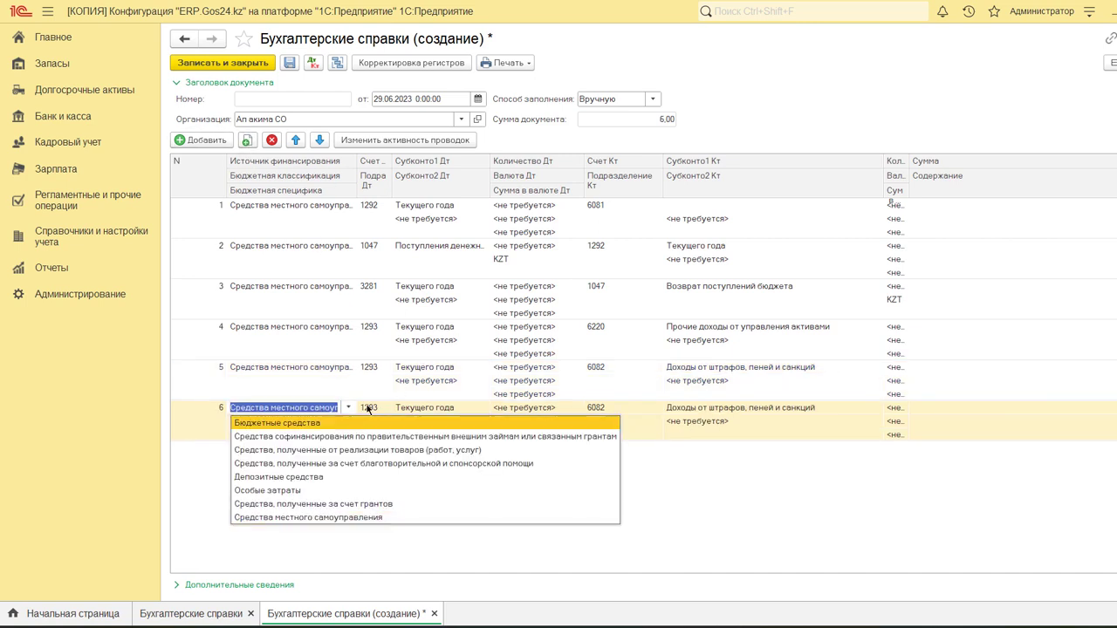
{"action": "key", "text": "Escape"}
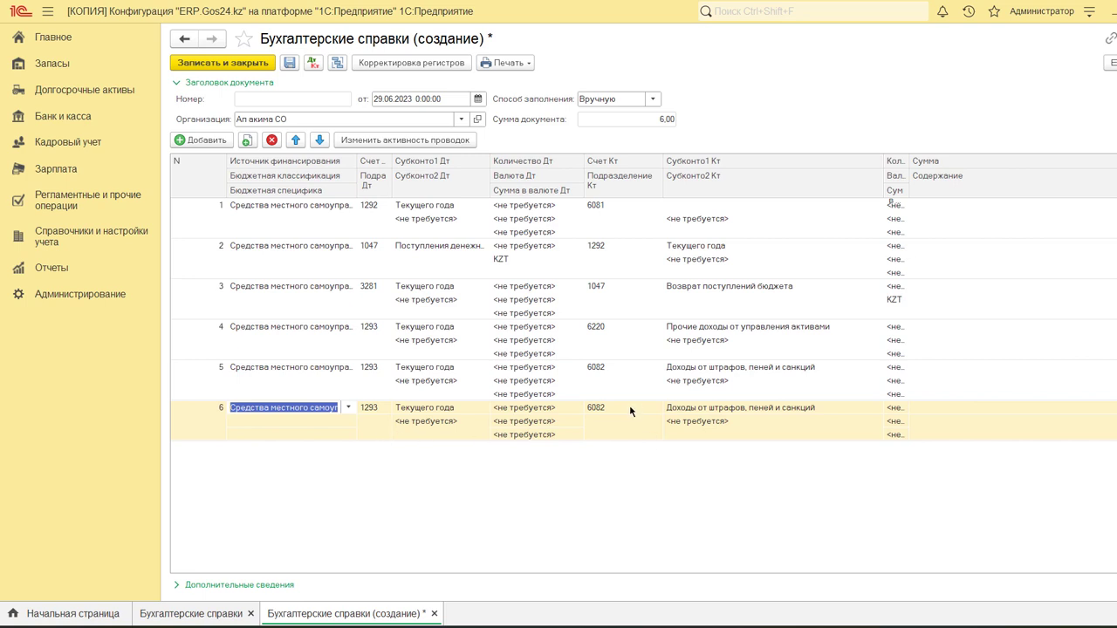
{"action": "left_click", "coordinate": [734, 418]}
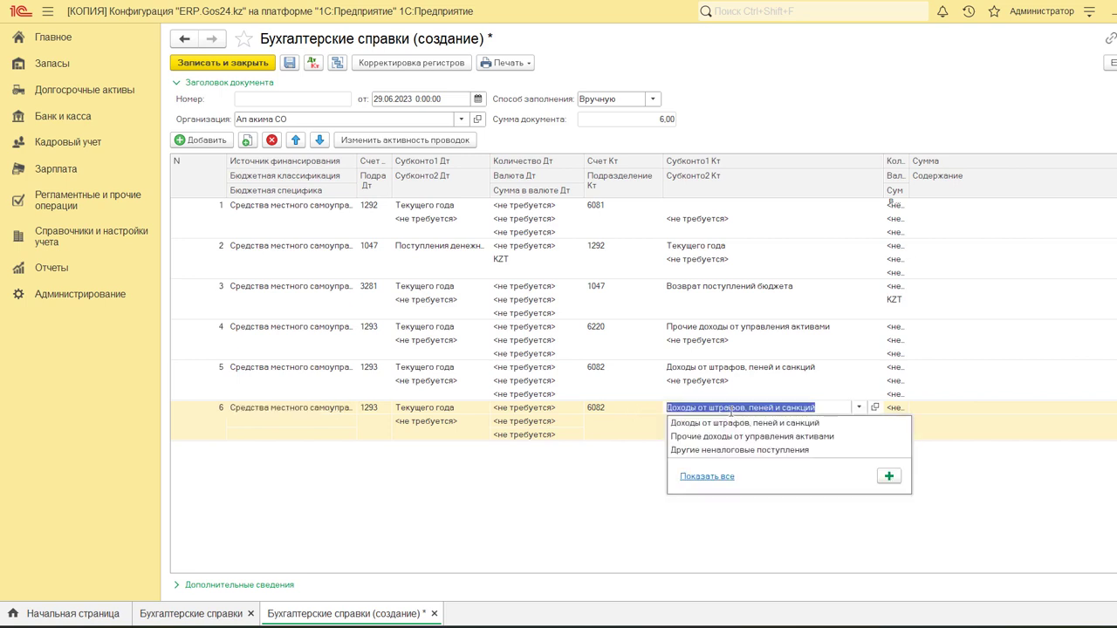
{"action": "left_click", "coordinate": [707, 476]}
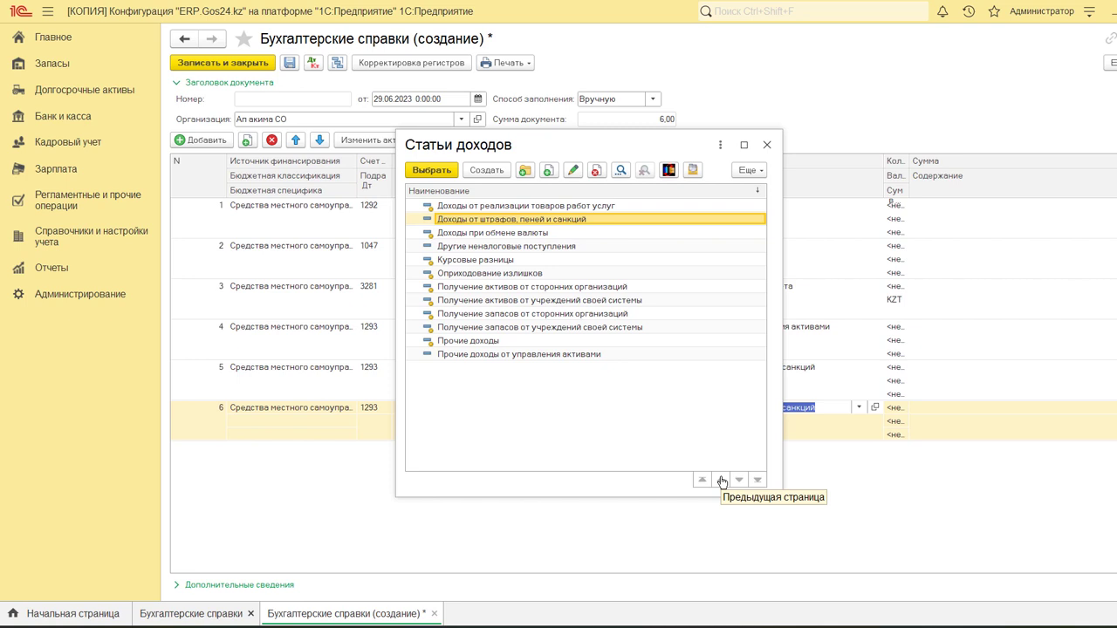
Examine the name, period and form 2 line code of the Другие неналоговые поступления income item.
{"action": "left_click", "coordinate": [518, 248]}
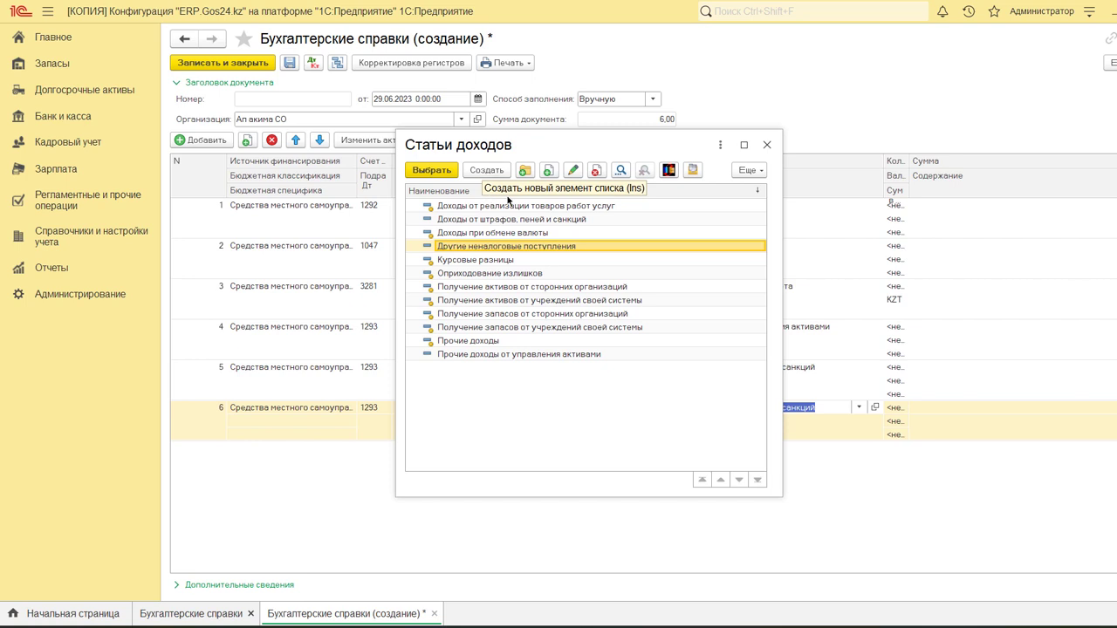
{"action": "left_click", "coordinate": [573, 170]}
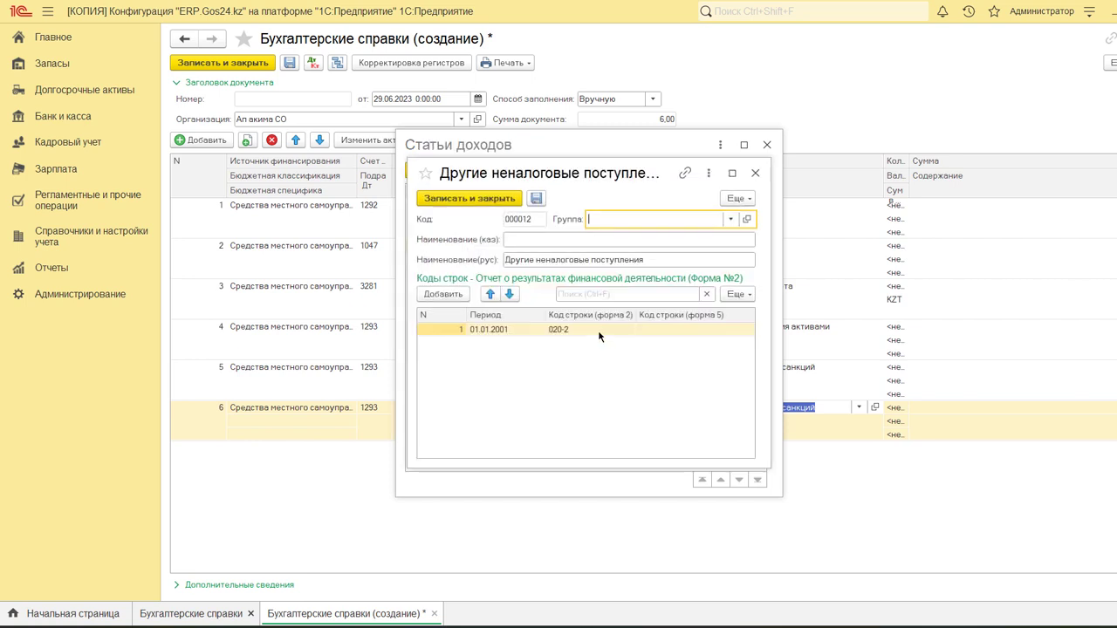
{"action": "left_click", "coordinate": [541, 260]}
{"action": "left_click", "coordinate": [656, 260]}
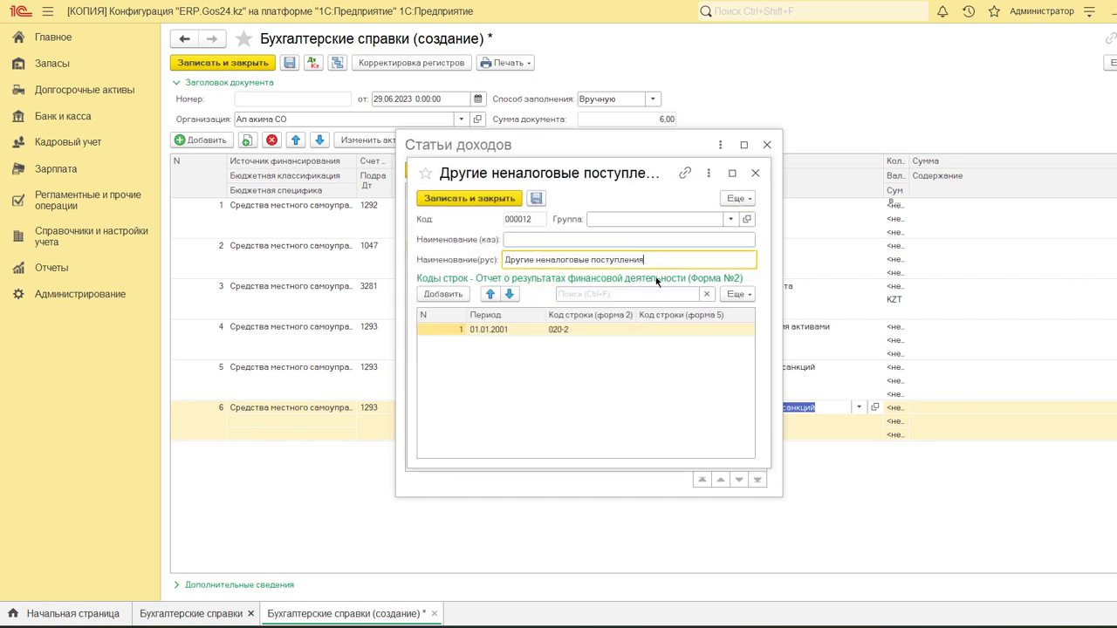
{"action": "left_click", "coordinate": [488, 330]}
{"action": "left_click", "coordinate": [567, 331]}
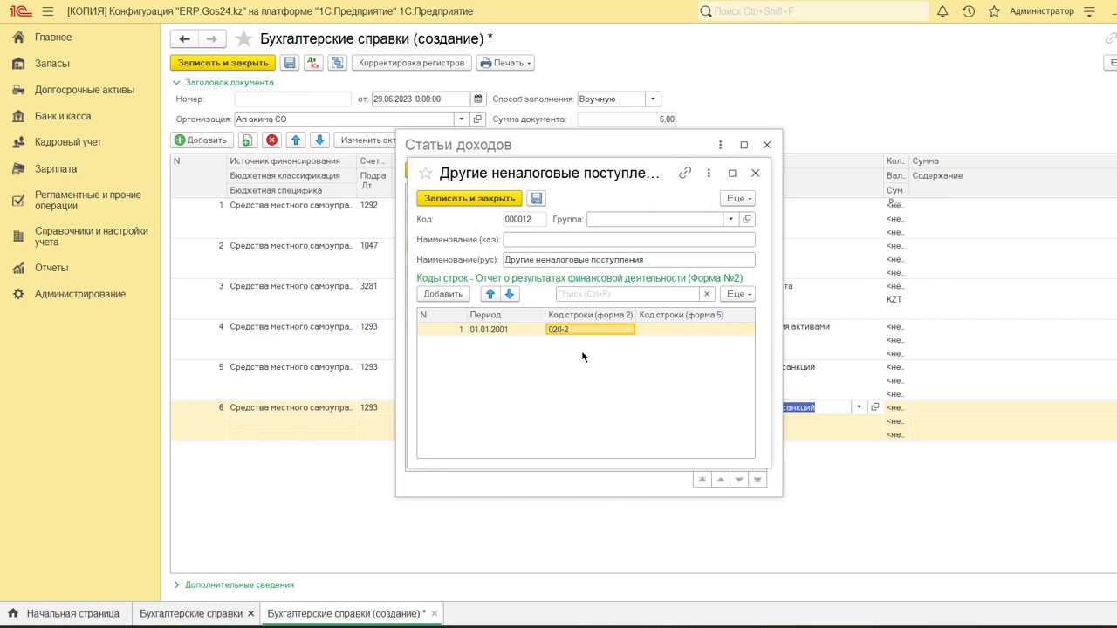
Save the Другие неналоговые поступления item and assign it as the sixth row's Субконто1 Кт.
{"action": "left_click", "coordinate": [489, 199]}
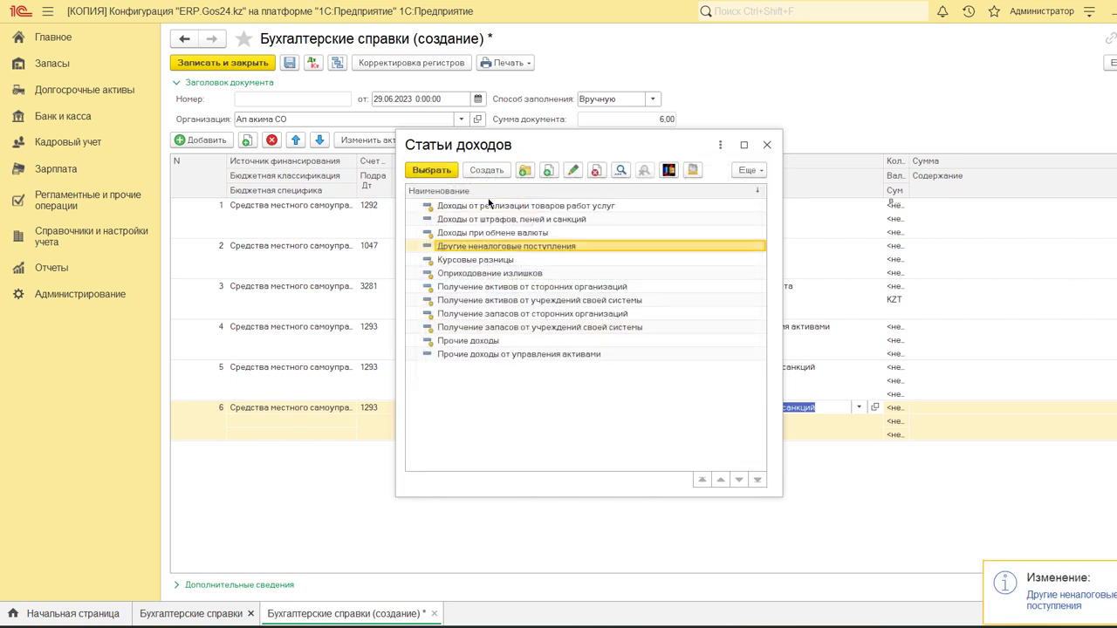
{"action": "left_click", "coordinate": [446, 175]}
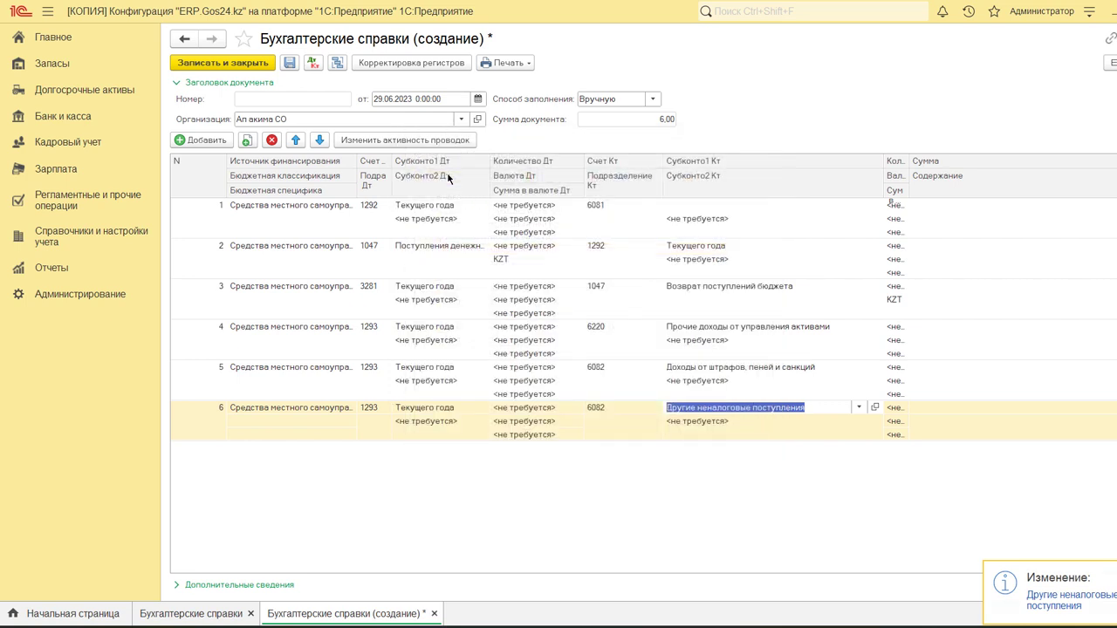
{"action": "left_click", "coordinate": [789, 464]}
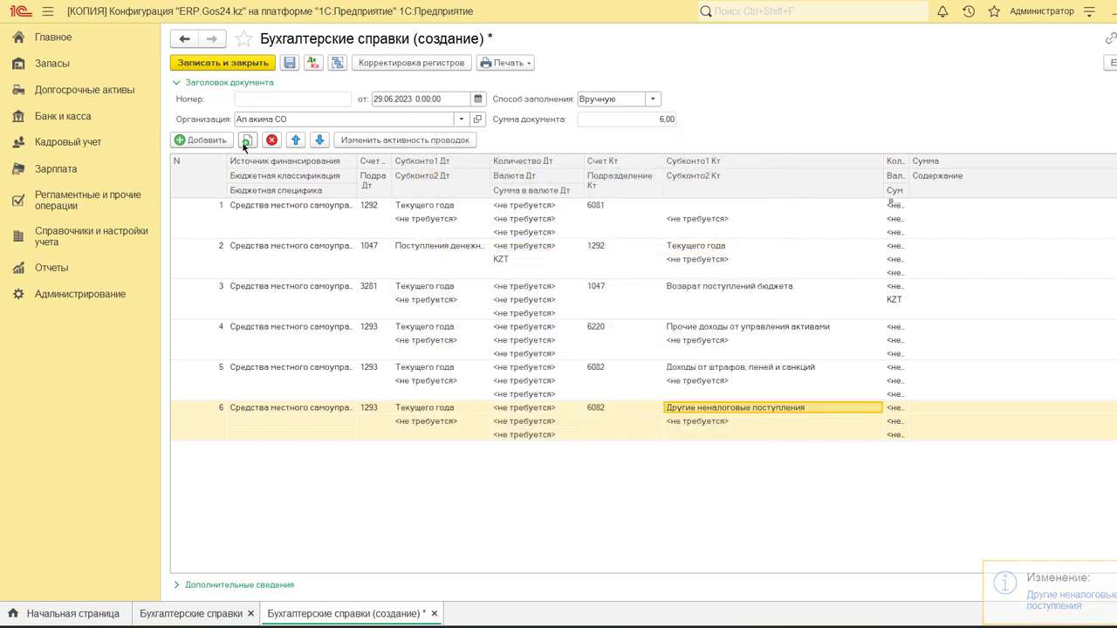
Duplicate the sixth row as a seventh entry and set its debit account to 1047.
{"action": "left_click", "coordinate": [247, 139]}
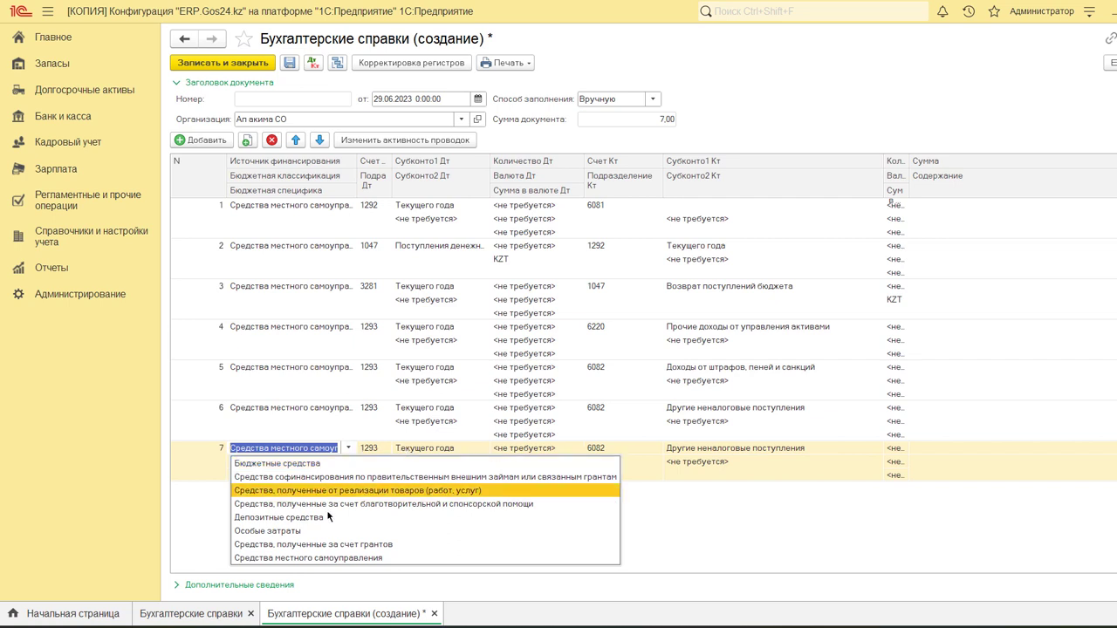
{"action": "left_click", "coordinate": [212, 529]}
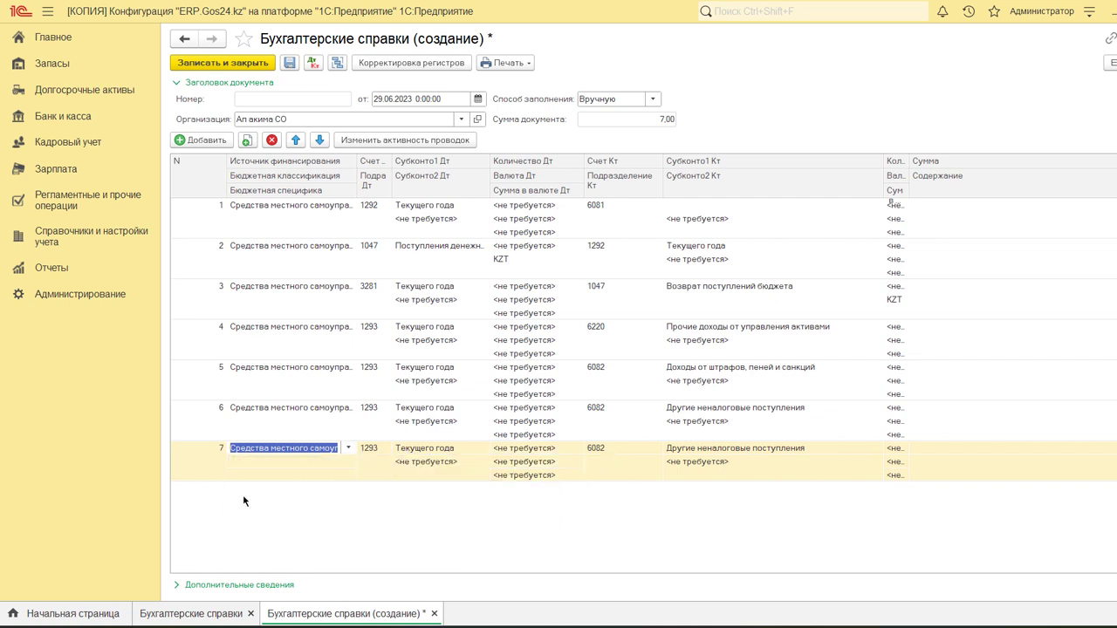
{"action": "left_click", "coordinate": [367, 448]}
{"action": "type", "text": "1047"}
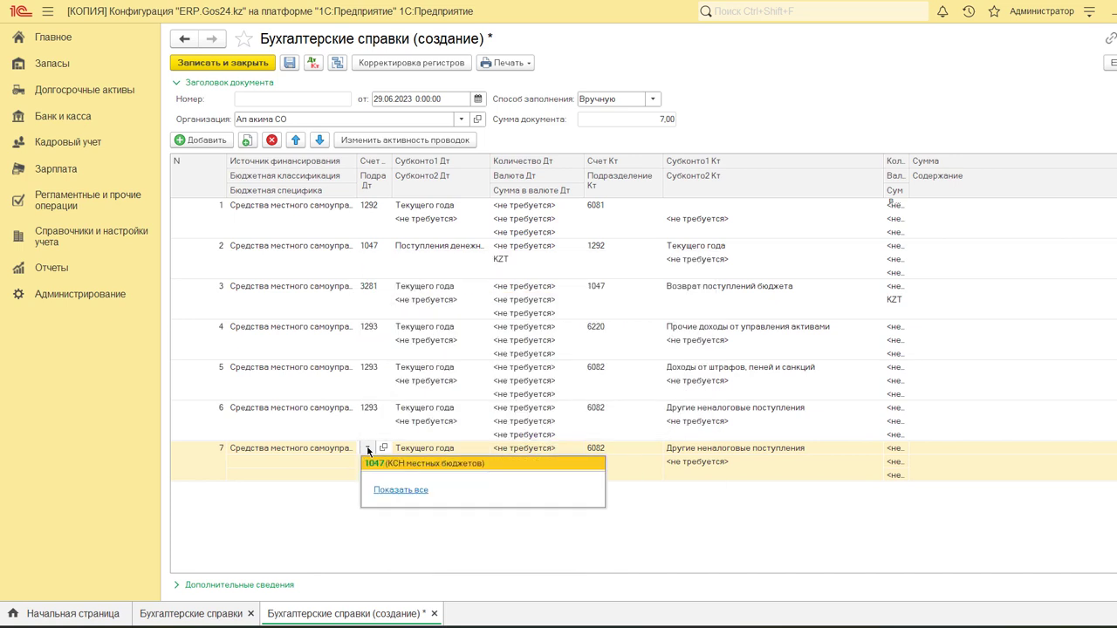
{"action": "key", "text": "Return"}
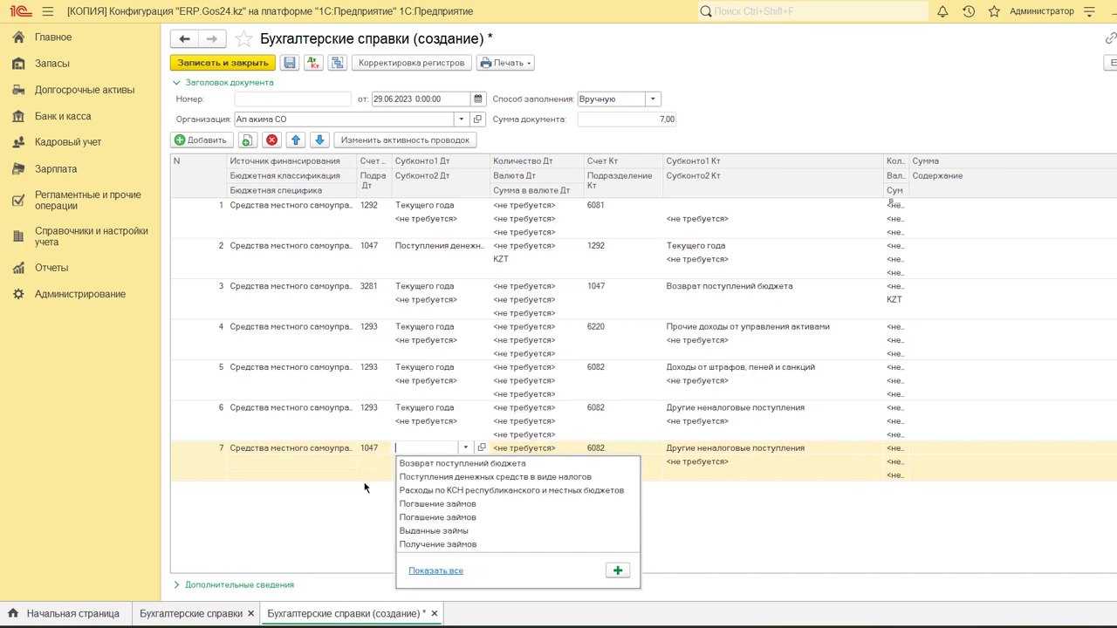
Set the seventh row's credit account to 1293 with Текущего года as its Субконто1 Кт.
{"action": "left_click", "coordinate": [605, 448]}
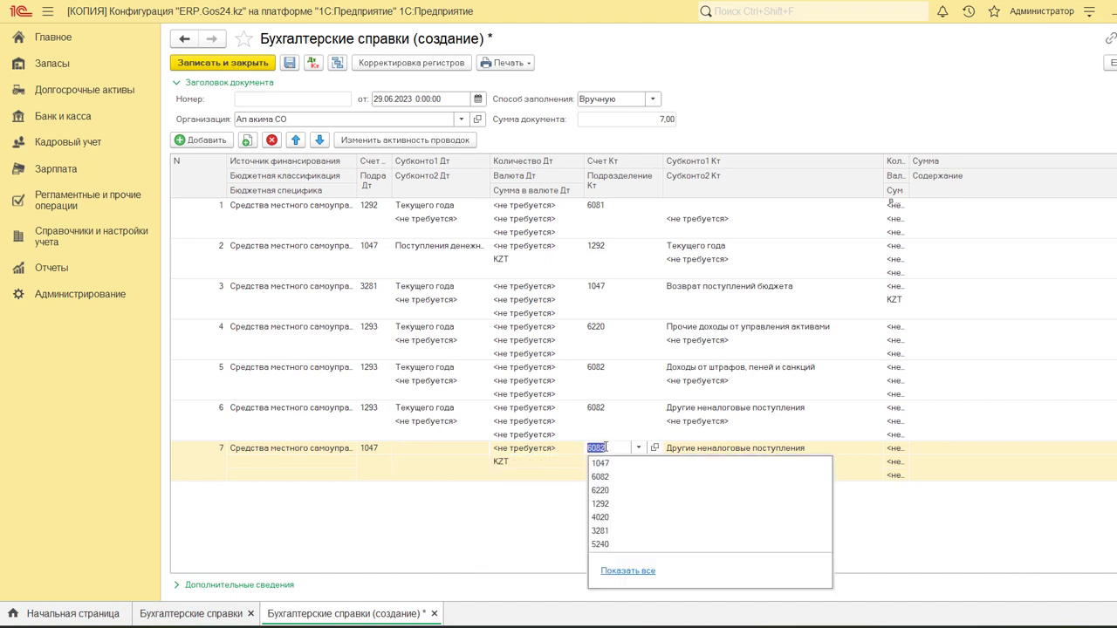
{"action": "type", "text": "1293"}
{"action": "key", "text": "Return"}
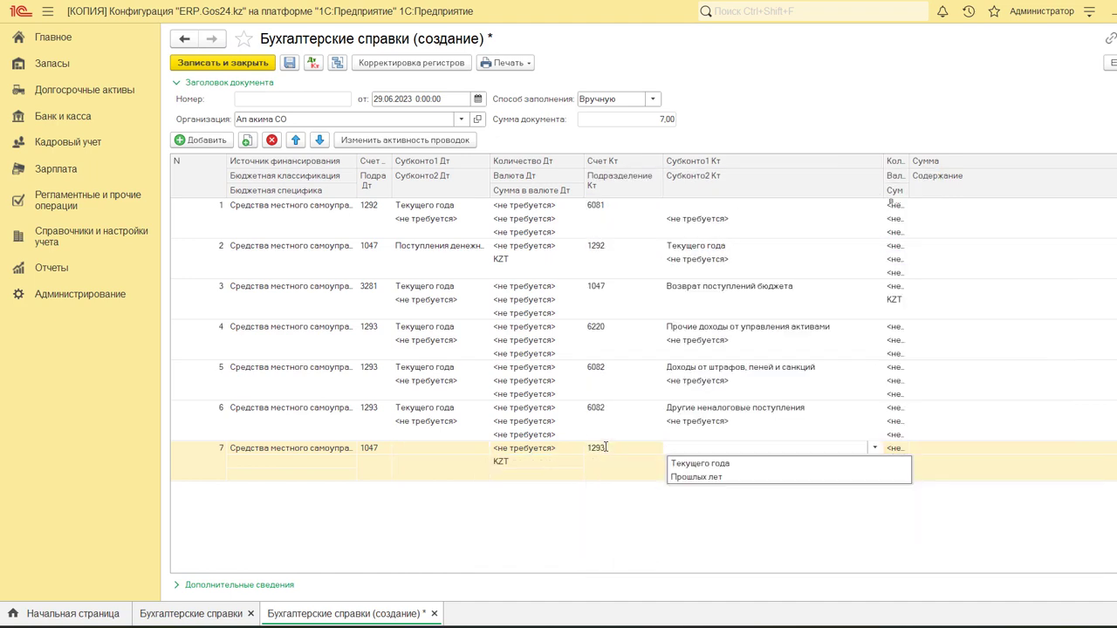
{"action": "key", "text": "Down"}
{"action": "key", "text": "Return"}
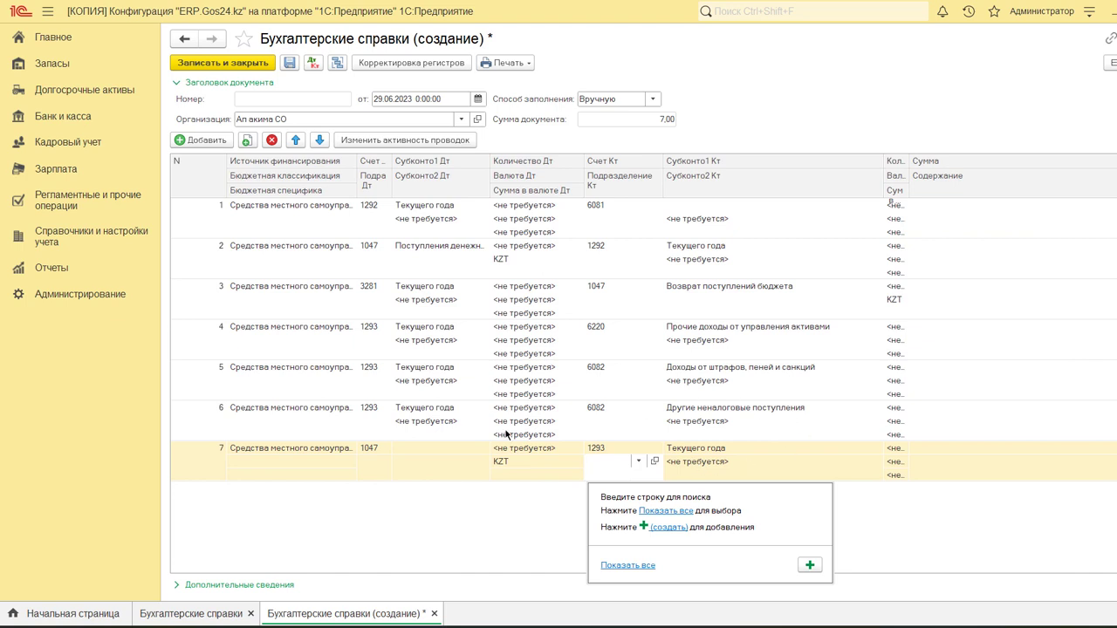
For the seventh row's Субконто1 Дт, open the Операционная деятельность cash flow item Поступления денежных средств в виде неналоговых поступлений.
{"action": "left_click", "coordinate": [441, 449]}
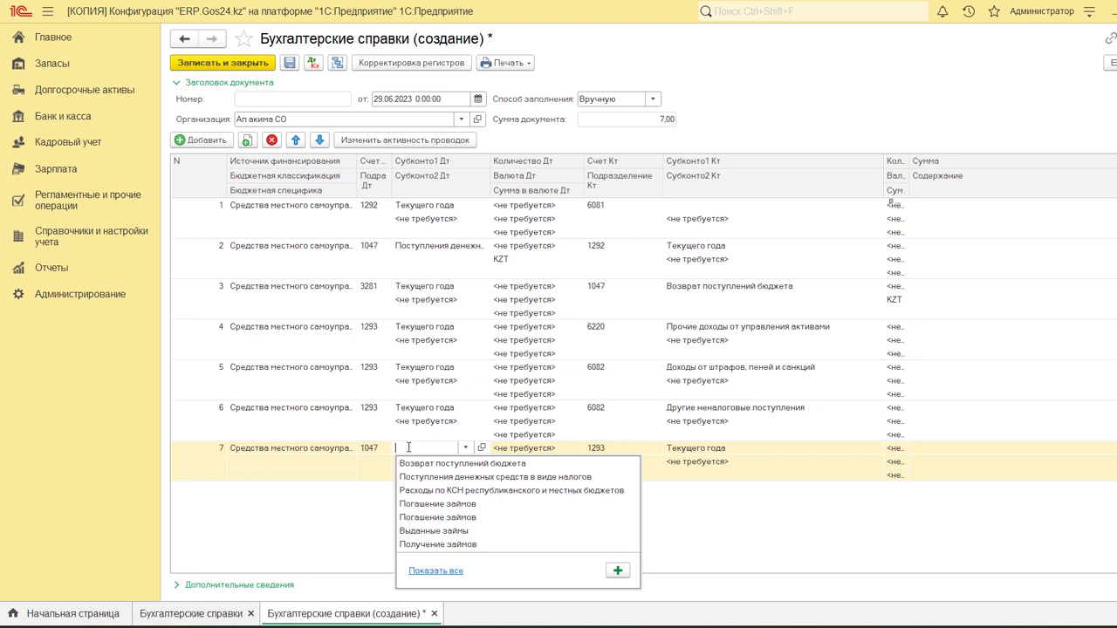
{"action": "left_click", "coordinate": [435, 570]}
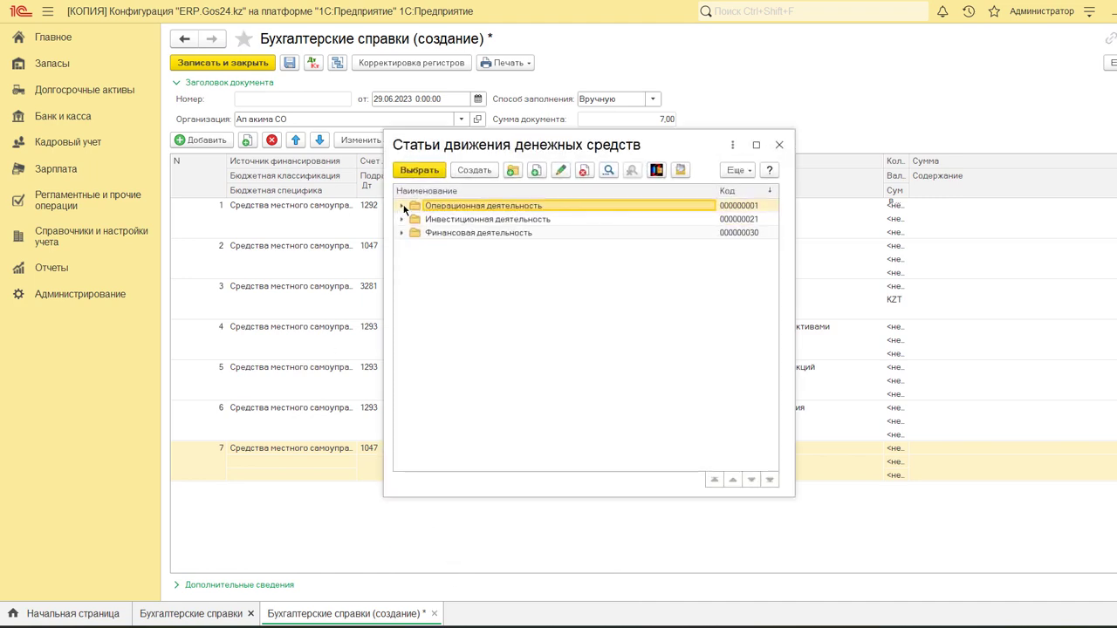
{"action": "left_click", "coordinate": [402, 206]}
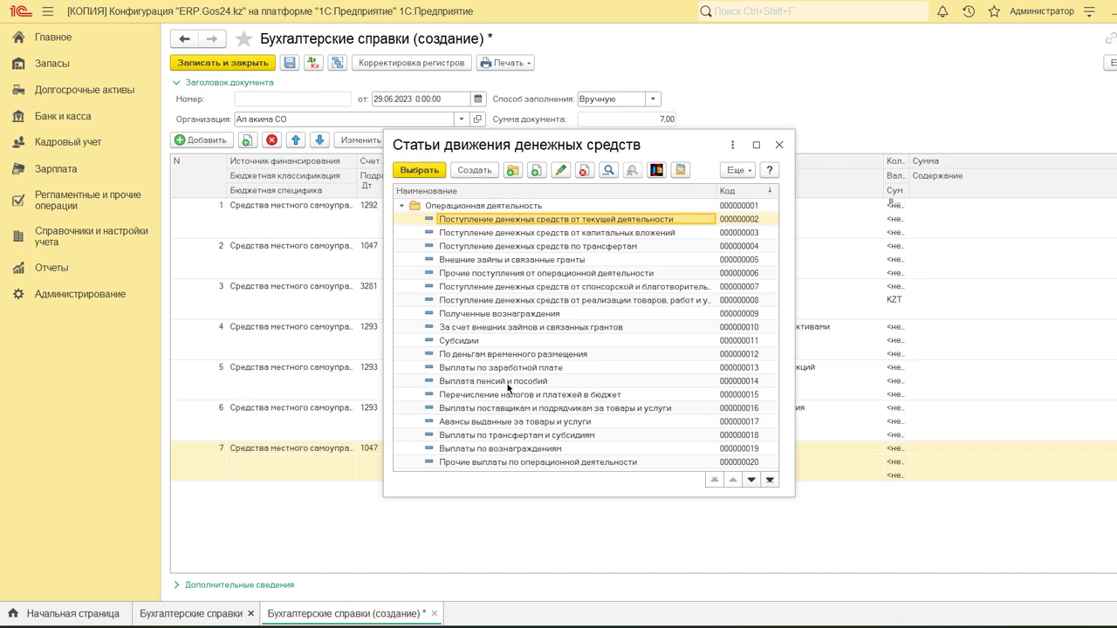
{"action": "scroll", "coordinate": [513, 394], "scroll_direction": "down", "scroll_amount": 4}
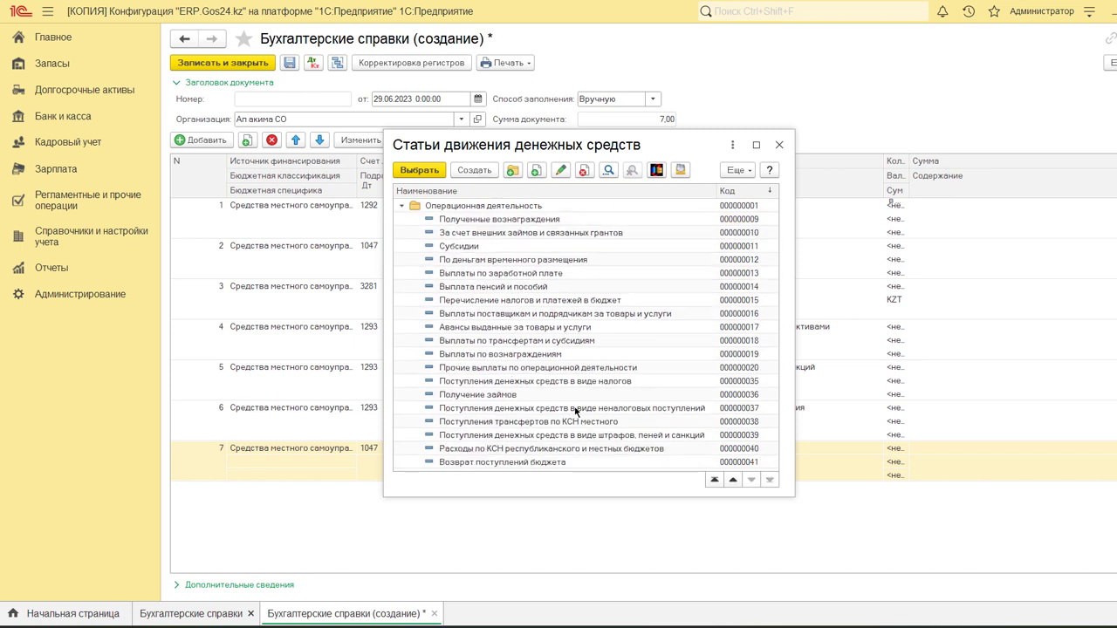
{"action": "left_click", "coordinate": [612, 410]}
{"action": "left_click", "coordinate": [560, 171]}
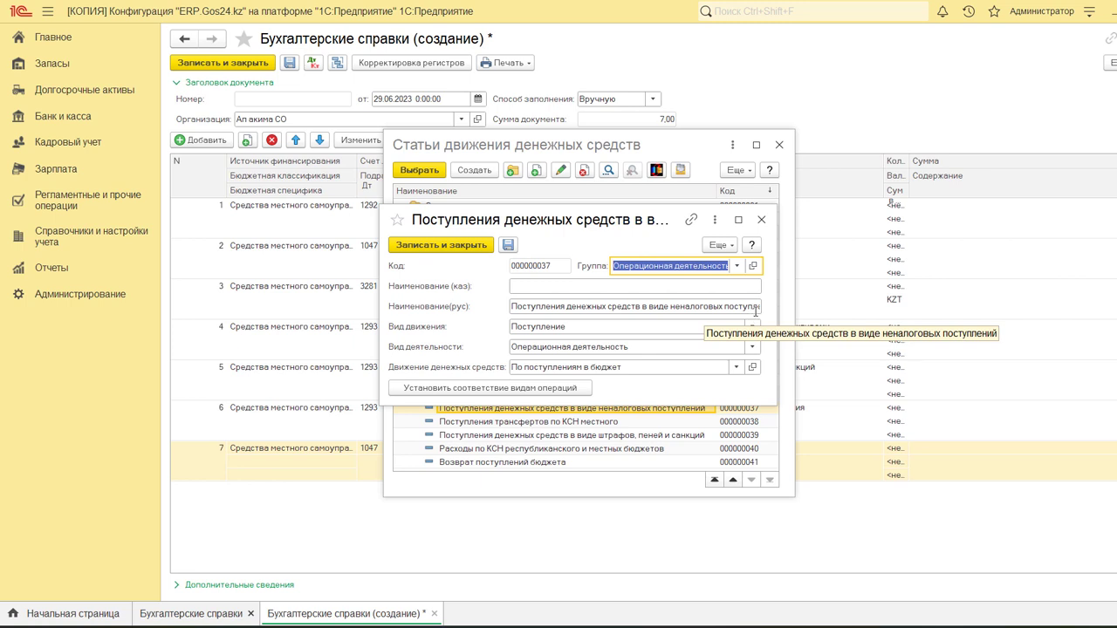
Check the cash flow item's name, movement type and activity type, and save it as the seventh row's Субконто1 Дт.
{"action": "left_click", "coordinate": [607, 307]}
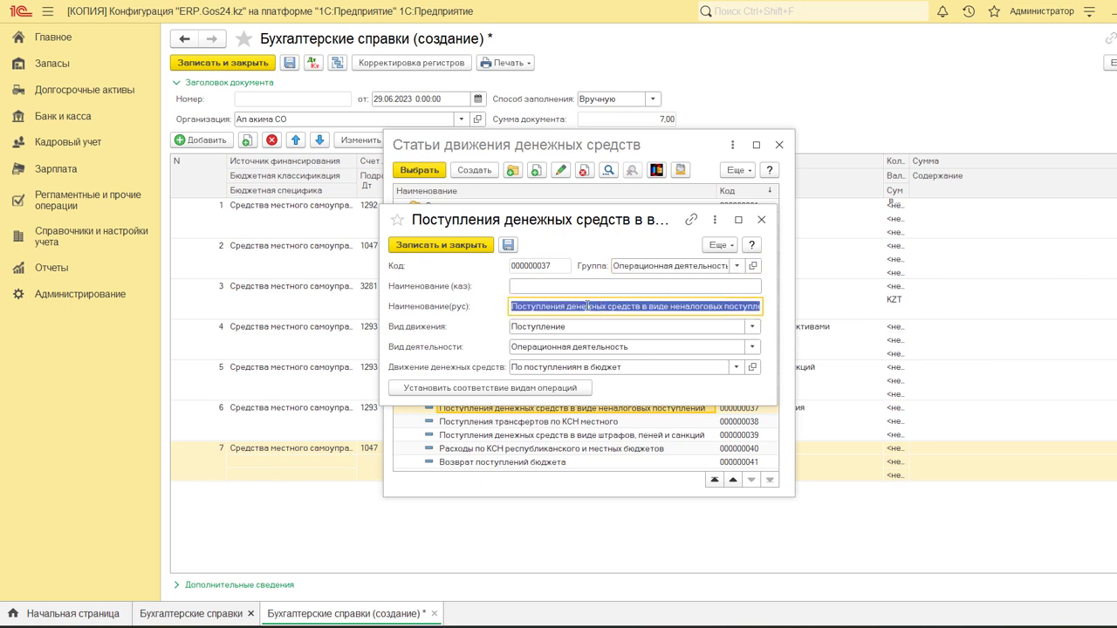
{"action": "left_click", "coordinate": [550, 328]}
{"action": "left_click", "coordinate": [552, 344]}
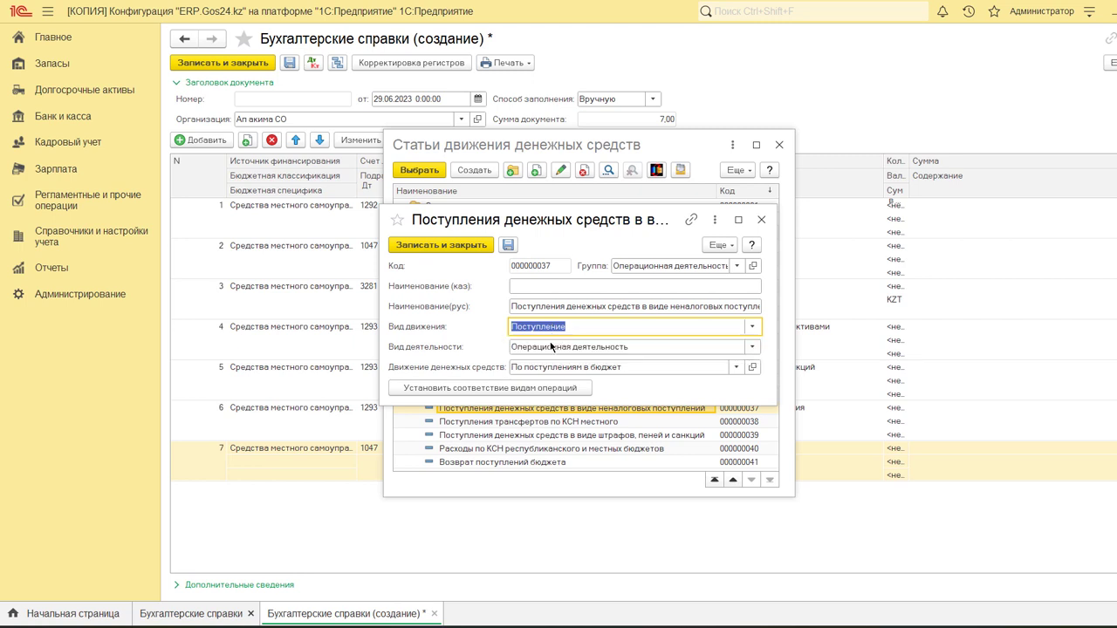
{"action": "left_click", "coordinate": [599, 345]}
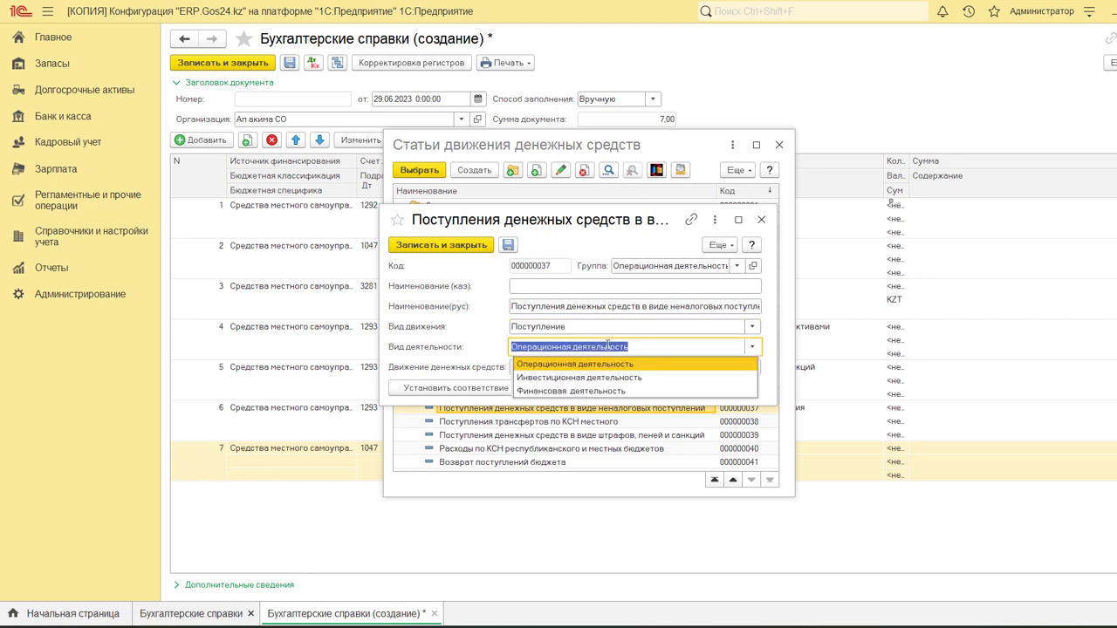
{"action": "left_click", "coordinate": [623, 365]}
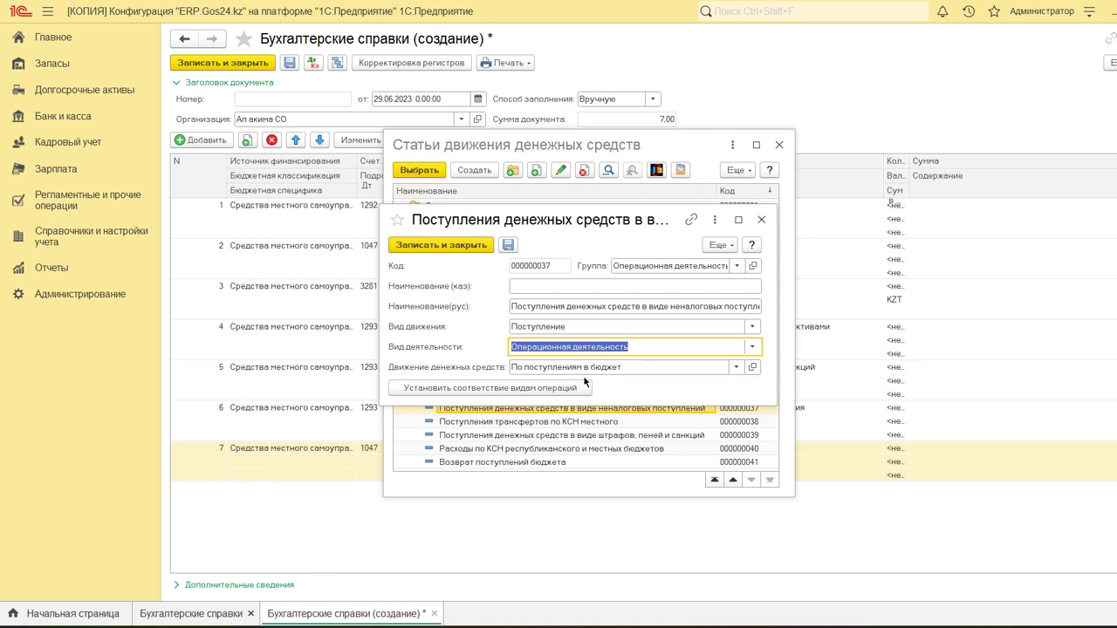
{"action": "left_click", "coordinate": [462, 247]}
{"action": "left_click", "coordinate": [413, 170]}
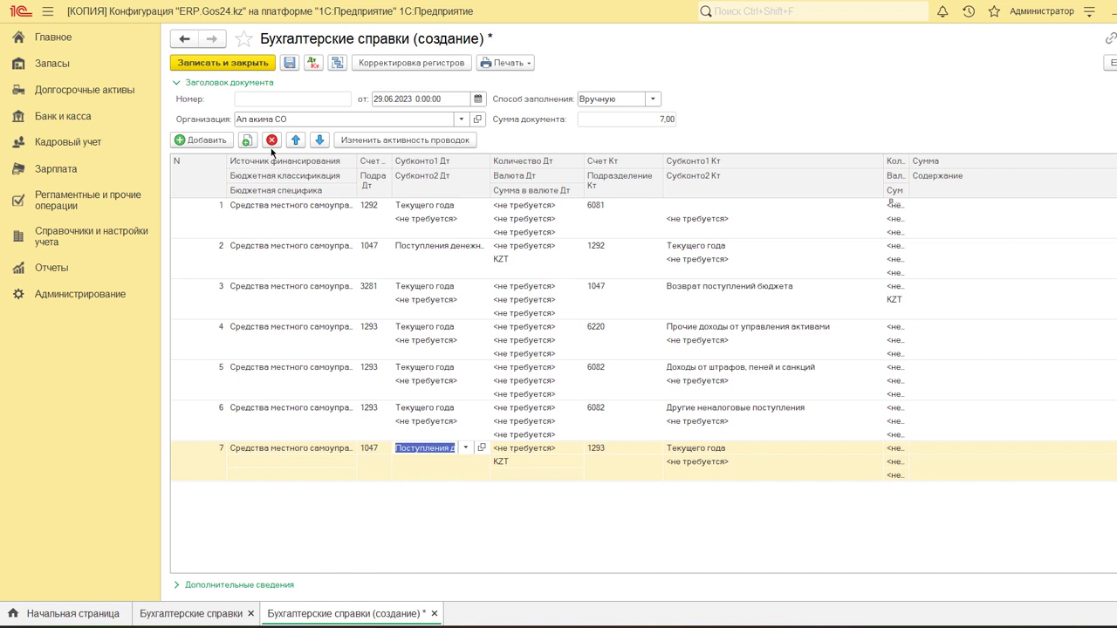
Add an eighth entry with the funding source Средства местного самоуправления and debit account 1047.
{"action": "left_click", "coordinate": [205, 142]}
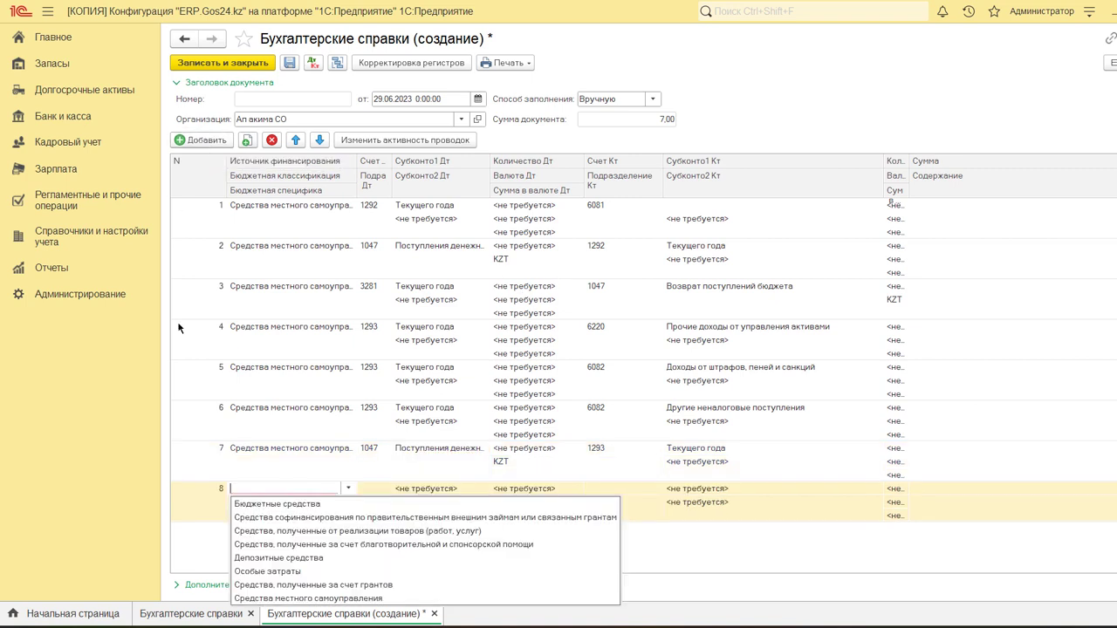
{"action": "left_click", "coordinate": [300, 599]}
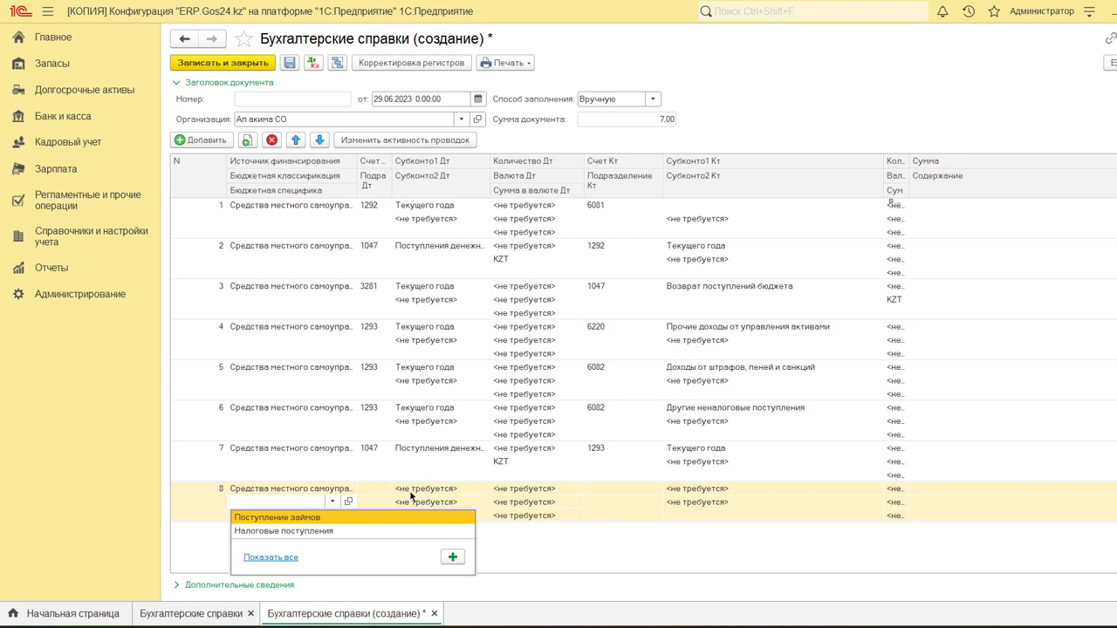
{"action": "key", "text": "Escape"}
{"action": "left_click", "coordinate": [375, 494]}
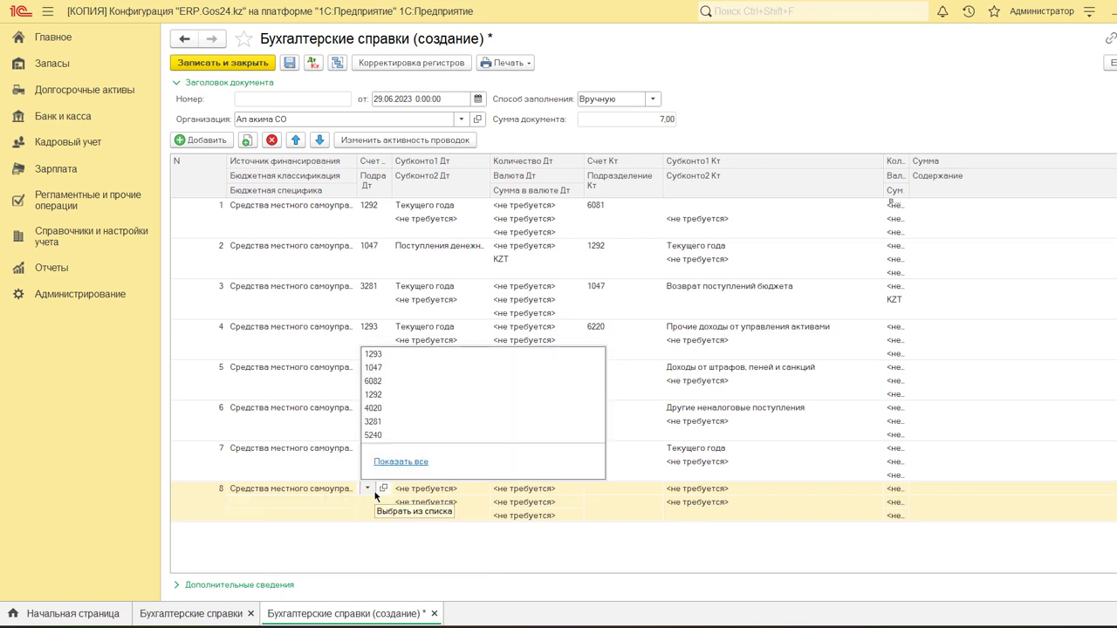
{"action": "type", "text": "1047"}
{"action": "key", "text": "Return"}
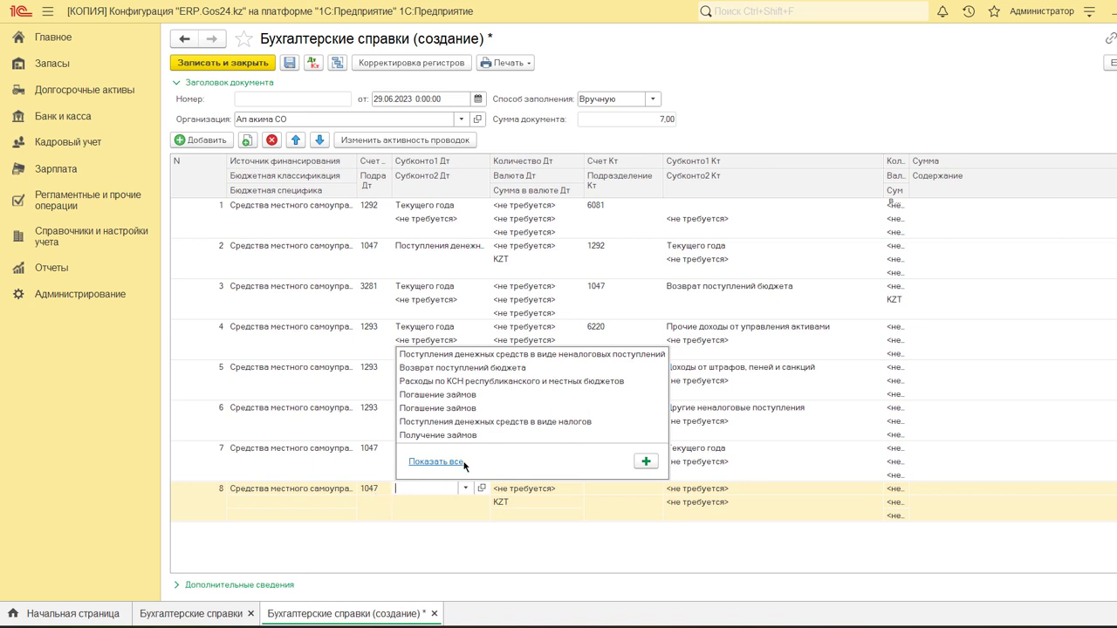
Set the eighth row's credit account to 1293 with Текущего года as its Субконто1 Кт.
{"action": "key", "text": "Escape"}
{"action": "left_click", "coordinate": [608, 494]}
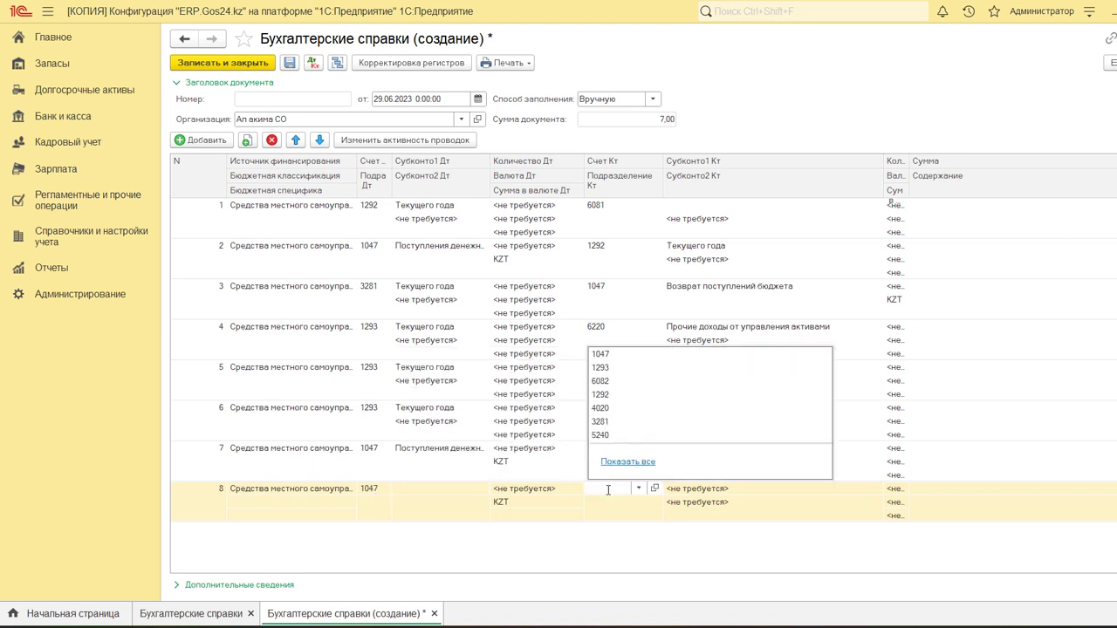
{"action": "type", "text": "1293"}
{"action": "key", "text": "Return"}
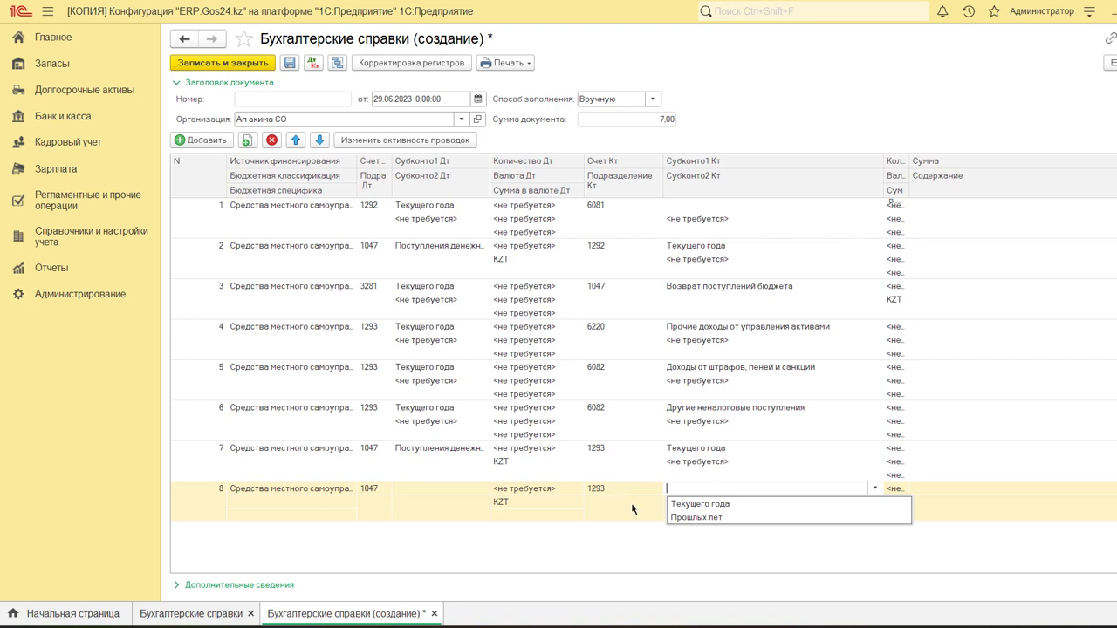
{"action": "left_click", "coordinate": [742, 504]}
{"action": "left_click", "coordinate": [445, 498]}
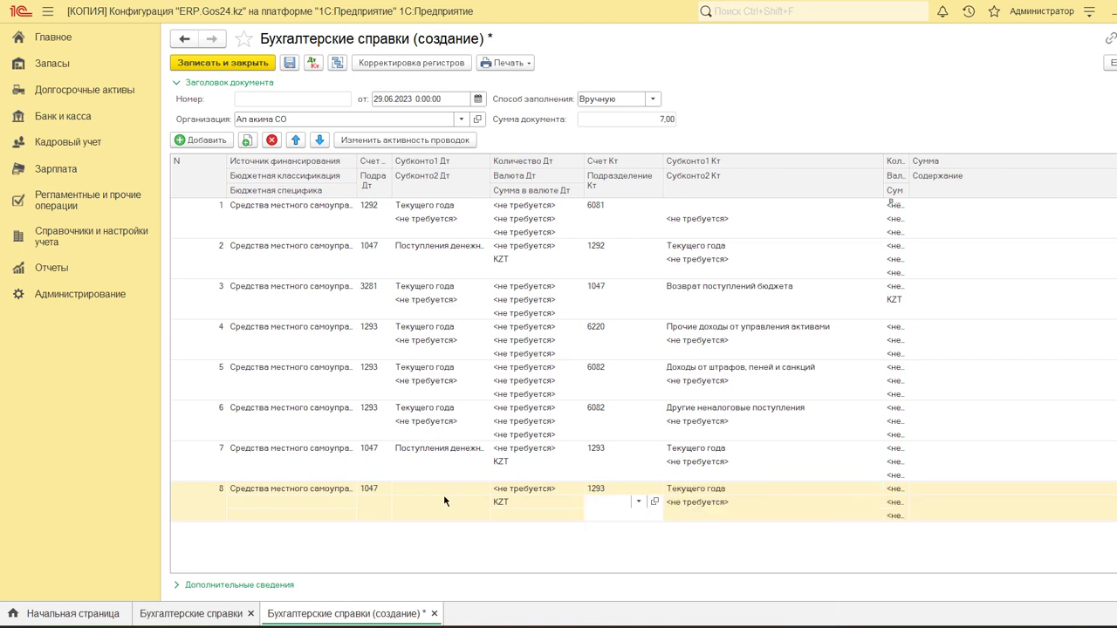
For the eighth row's Субконто1 Дт, open the Операционная деятельность cash flow item Поступления денежных средств в виде штрафов, пеней и санкций.
{"action": "left_click", "coordinate": [444, 491]}
{"action": "left_click", "coordinate": [463, 488]}
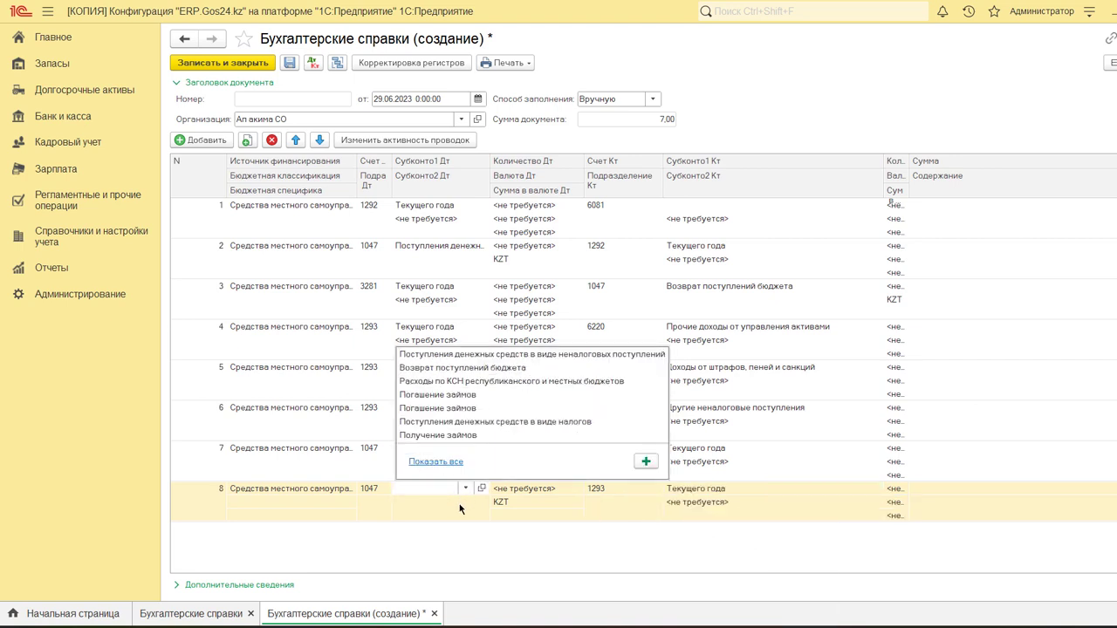
{"action": "left_click", "coordinate": [454, 468]}
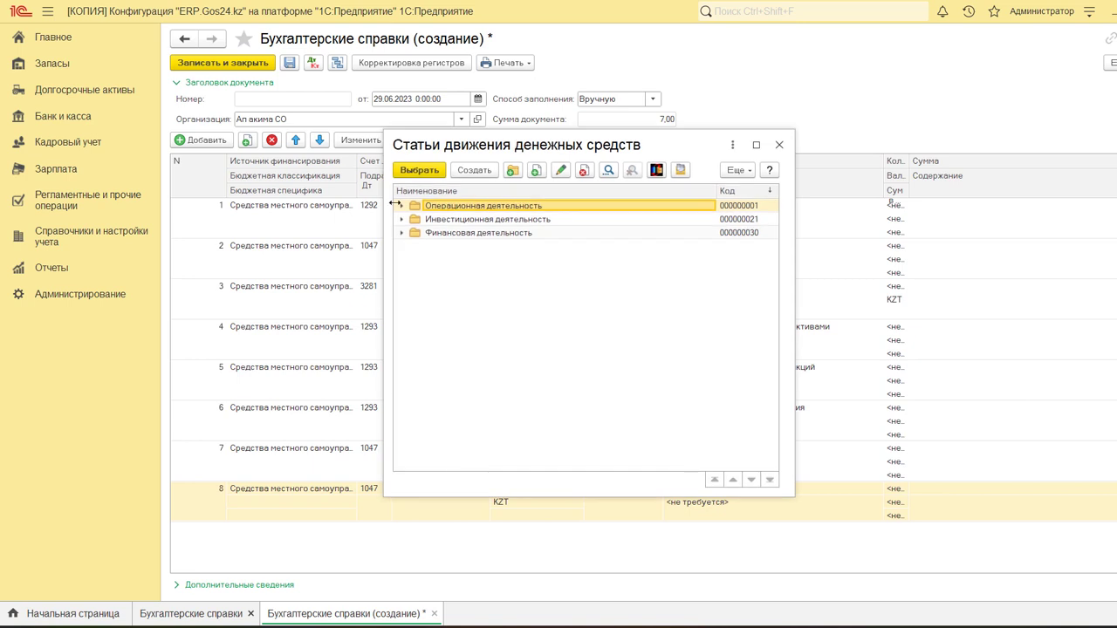
{"action": "left_click", "coordinate": [402, 206]}
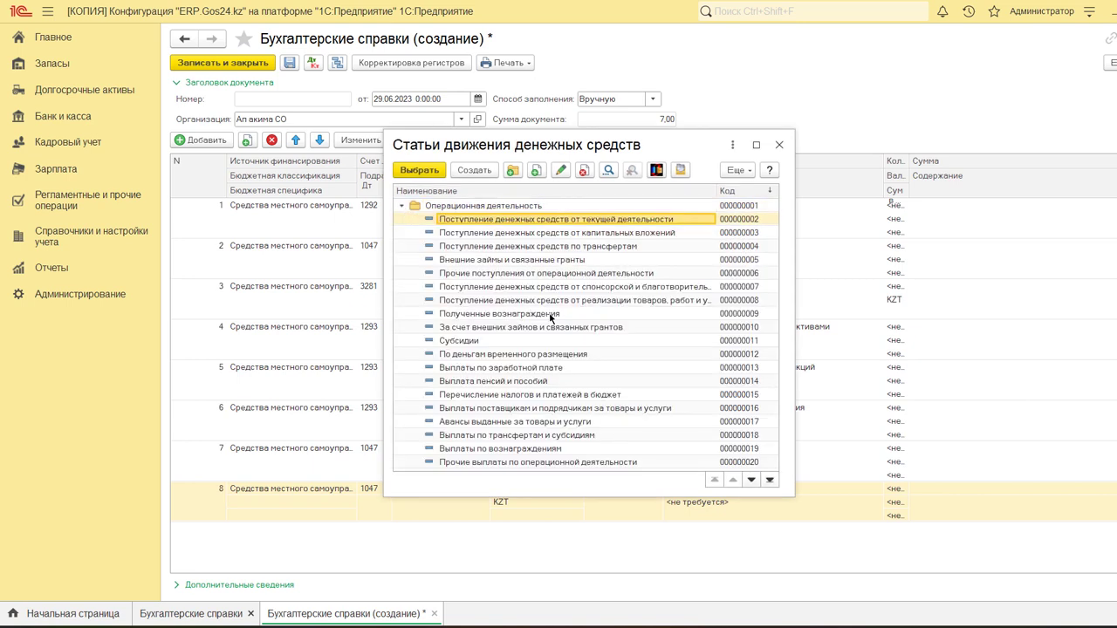
{"action": "scroll", "coordinate": [550, 318], "scroll_direction": "down", "scroll_amount": 2}
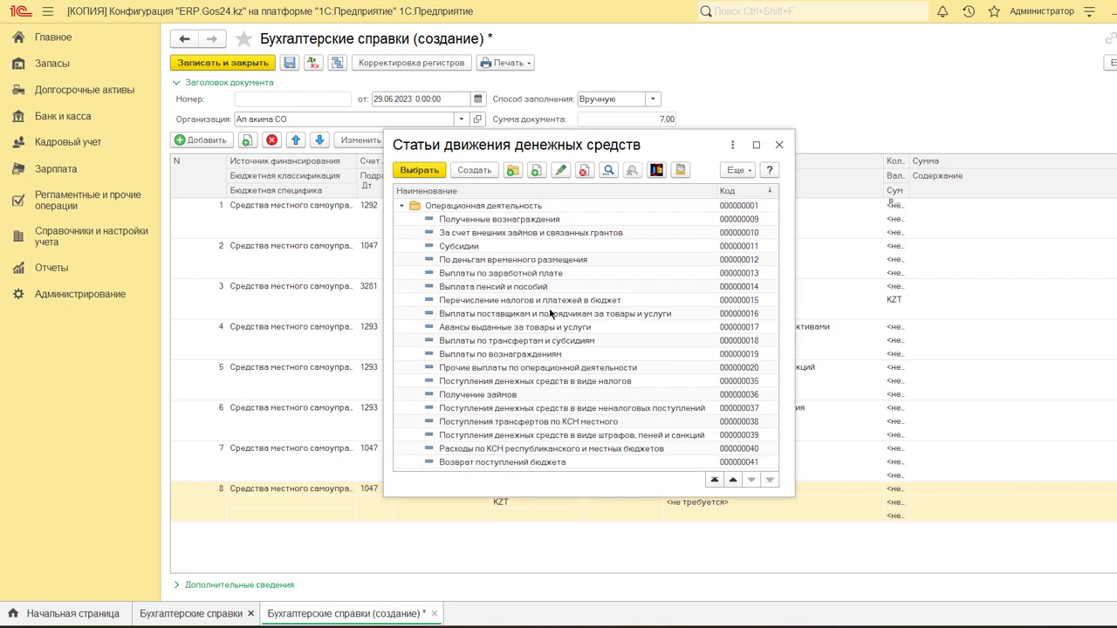
{"action": "left_click", "coordinate": [648, 440]}
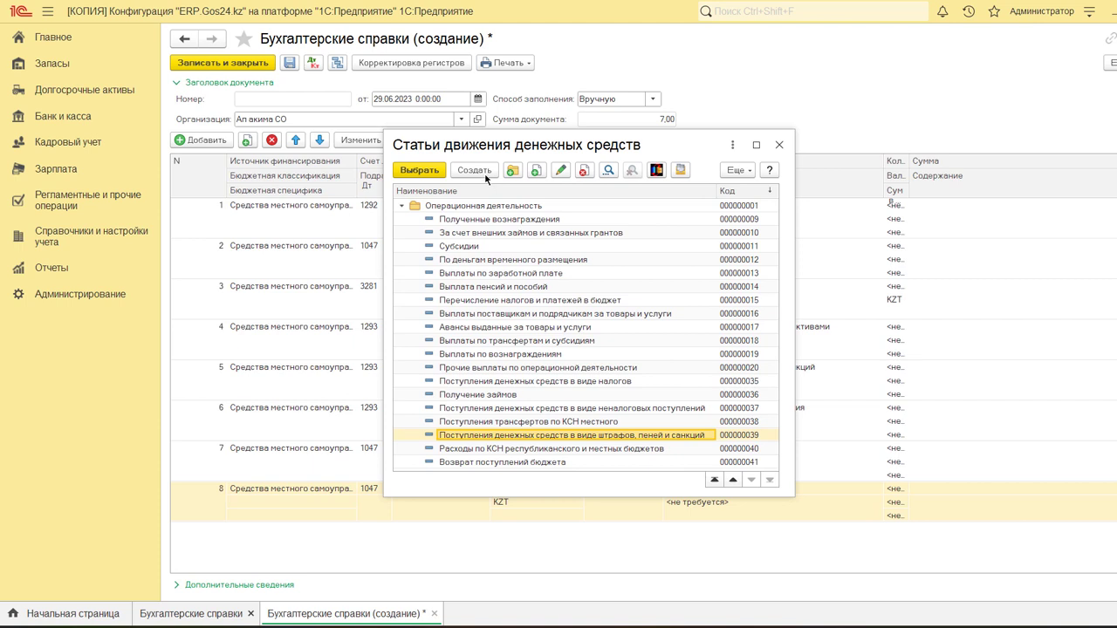
{"action": "left_click", "coordinate": [560, 170]}
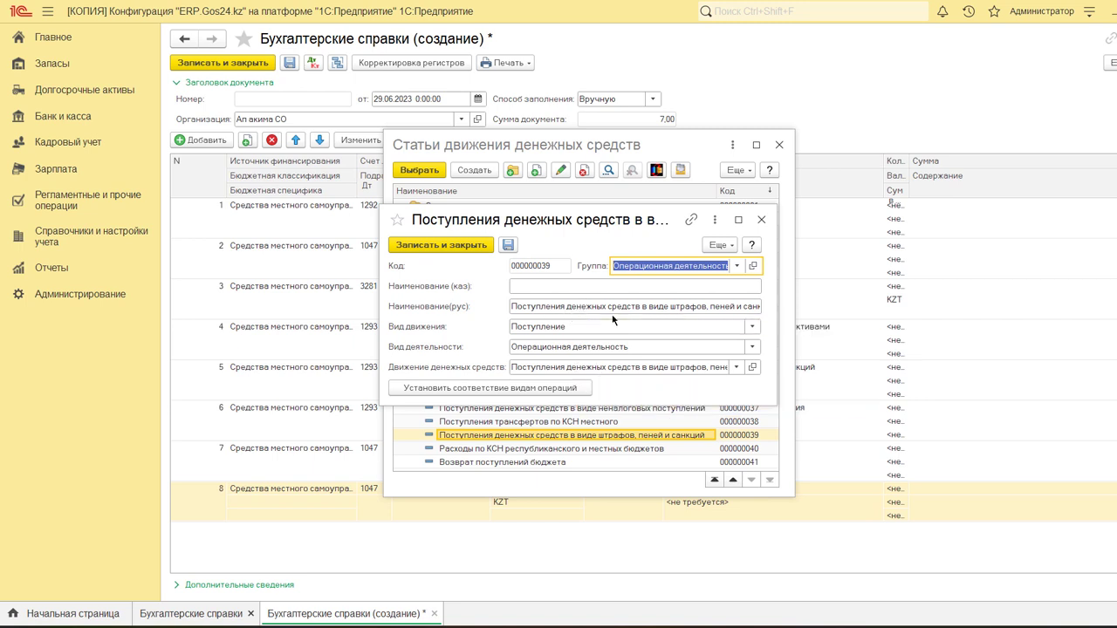
Examine the cash flow item's name, movement type, activity type and cash movement, and close it without saving changes.
{"action": "triple_click", "coordinate": [660, 307]}
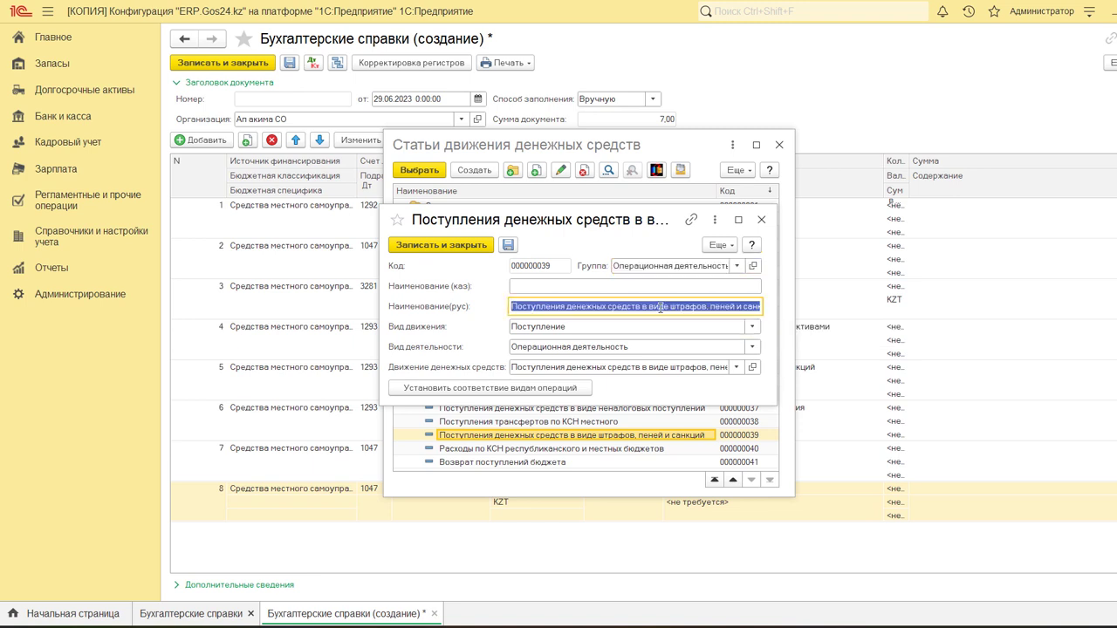
{"action": "left_click", "coordinate": [549, 327]}
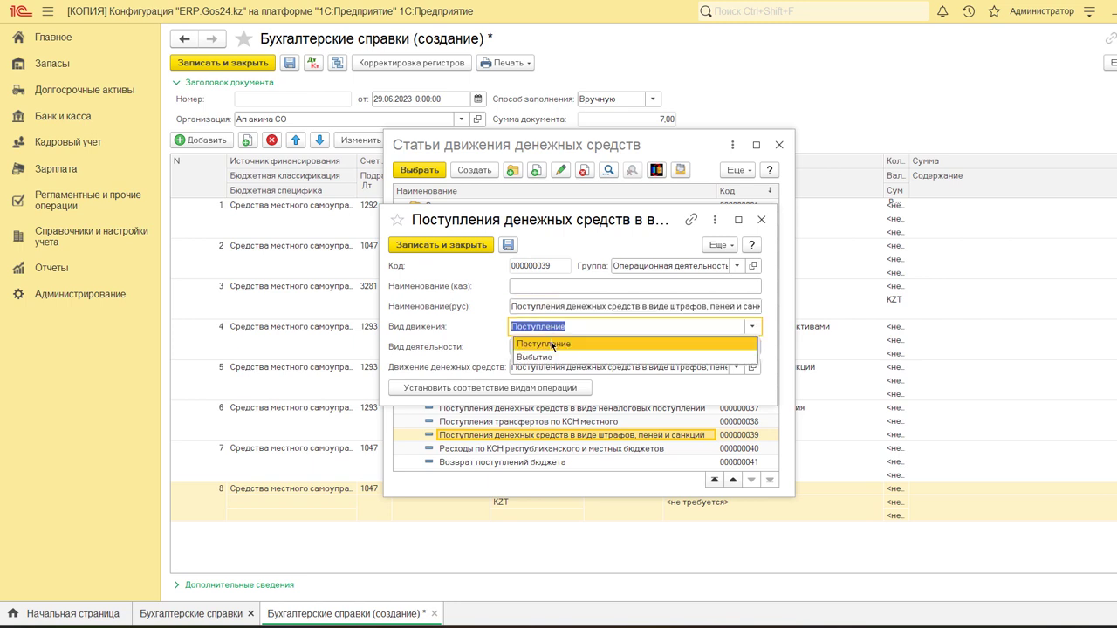
{"action": "left_click", "coordinate": [551, 344]}
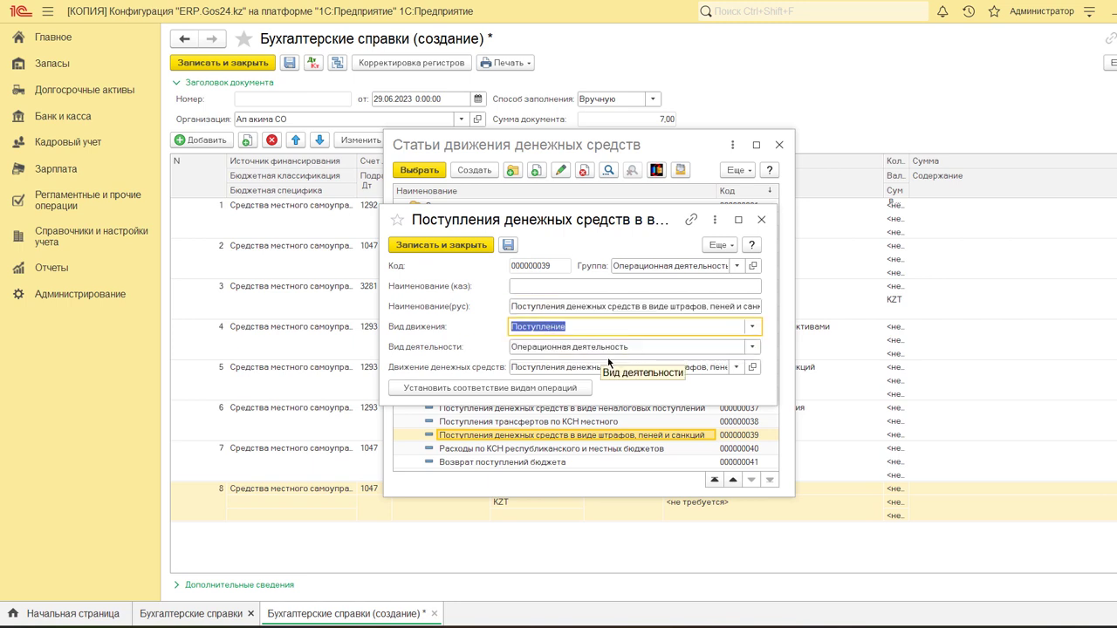
{"action": "left_click", "coordinate": [602, 346]}
{"action": "left_click", "coordinate": [608, 366]}
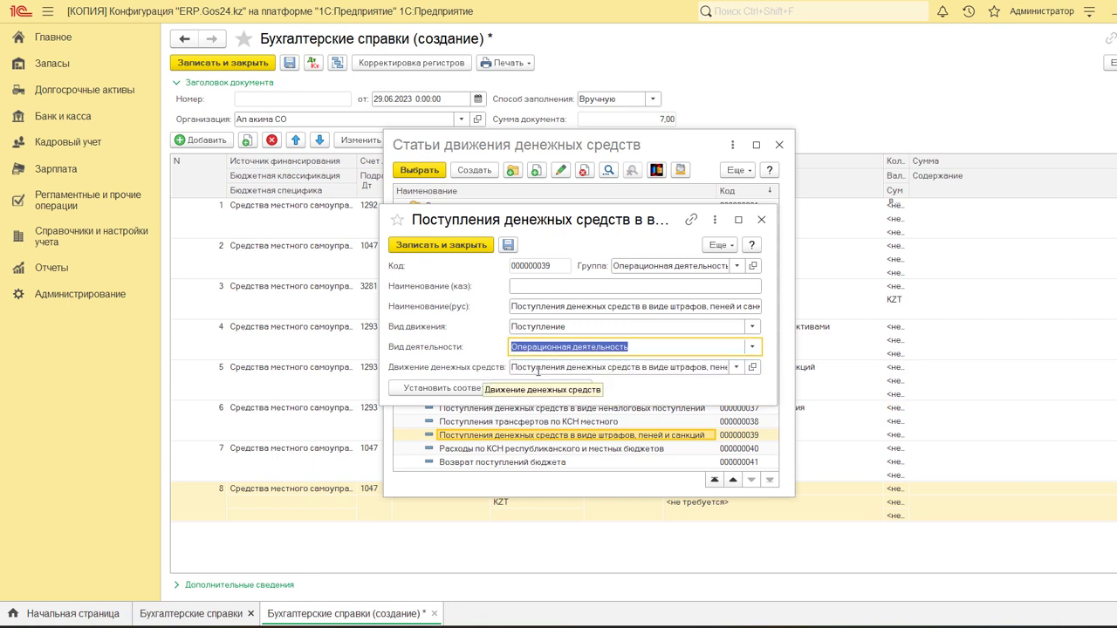
{"action": "left_click", "coordinate": [739, 370]}
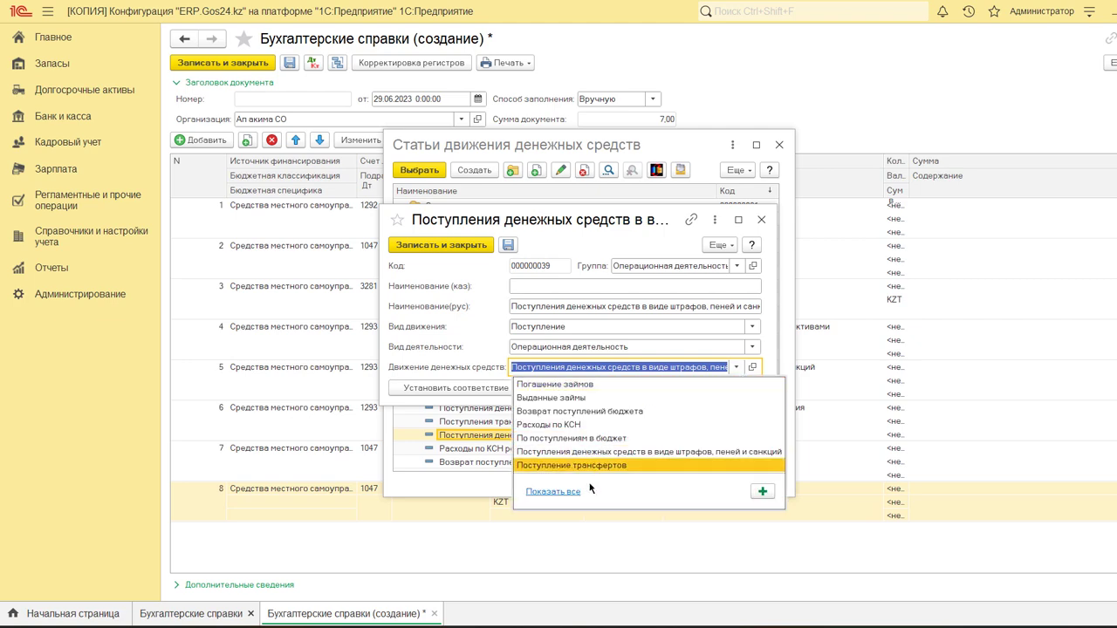
{"action": "left_click", "coordinate": [559, 493]}
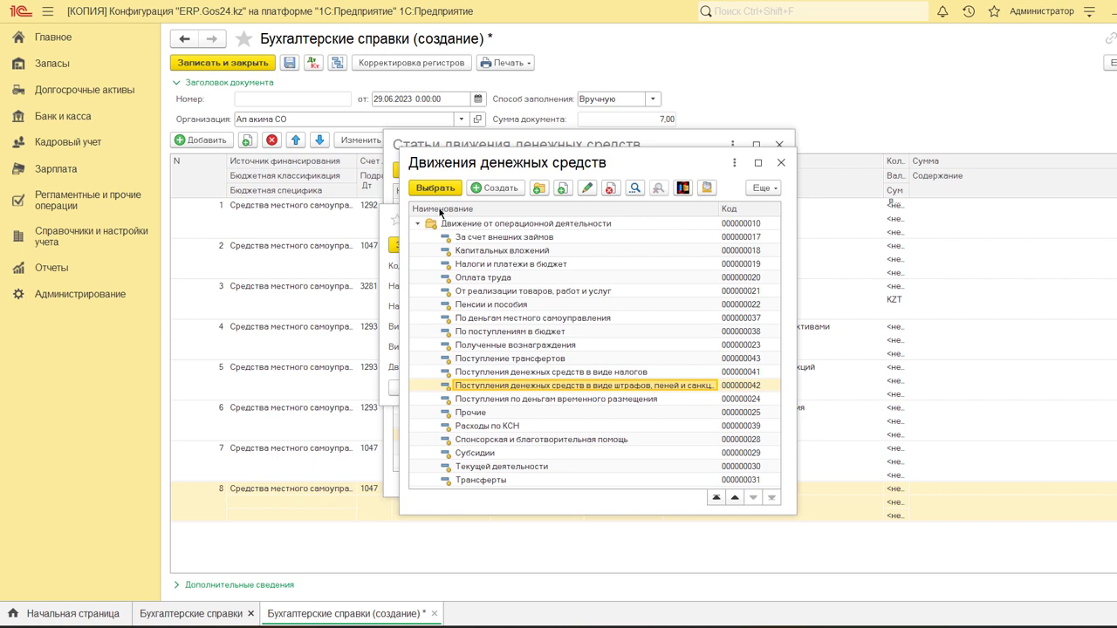
{"action": "left_click", "coordinate": [782, 166]}
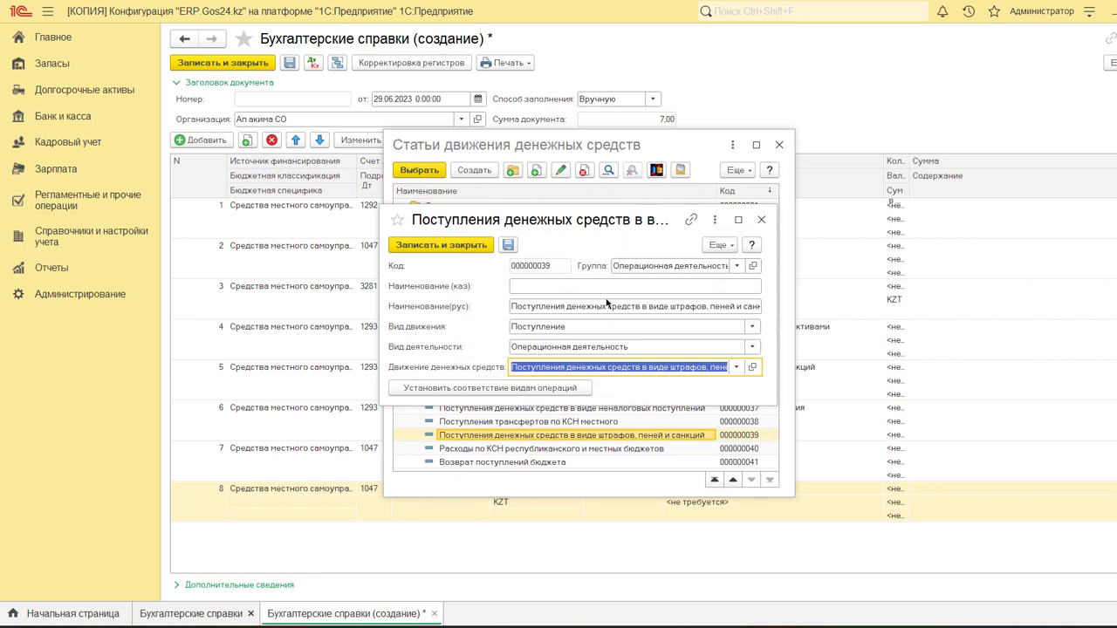
{"action": "left_click", "coordinate": [760, 221]}
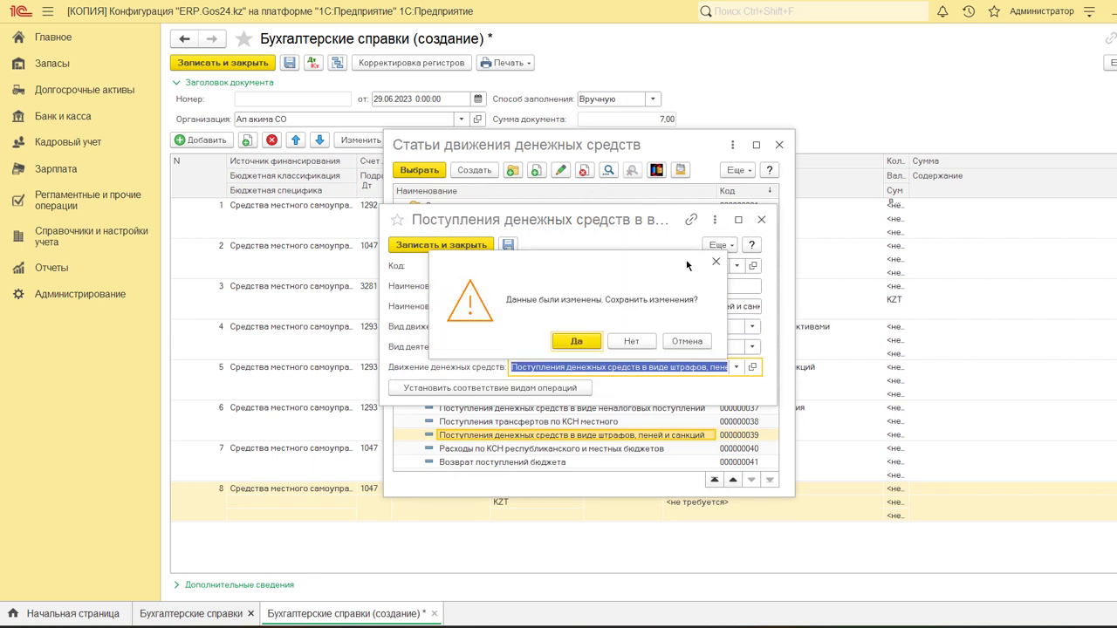
{"action": "left_click", "coordinate": [635, 343]}
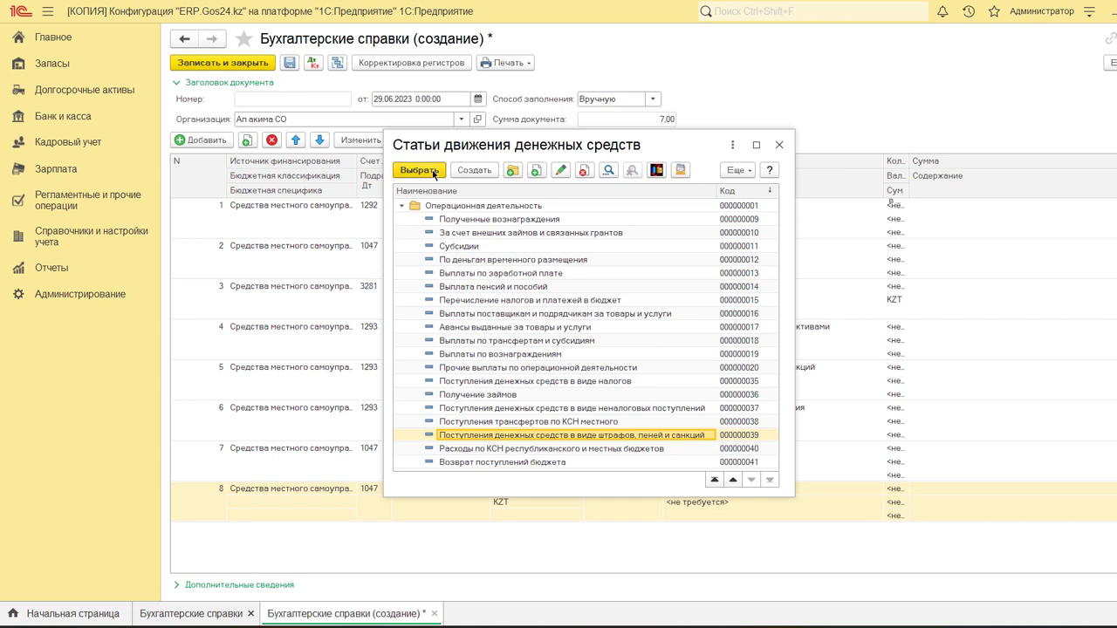
Use Поступления денежных средств в виде штрафов, пеней и санкций as the eighth row's Субконто1 Дт.
{"action": "left_click", "coordinate": [432, 170]}
{"action": "left_click", "coordinate": [586, 539]}
{"action": "left_click", "coordinate": [613, 488]}
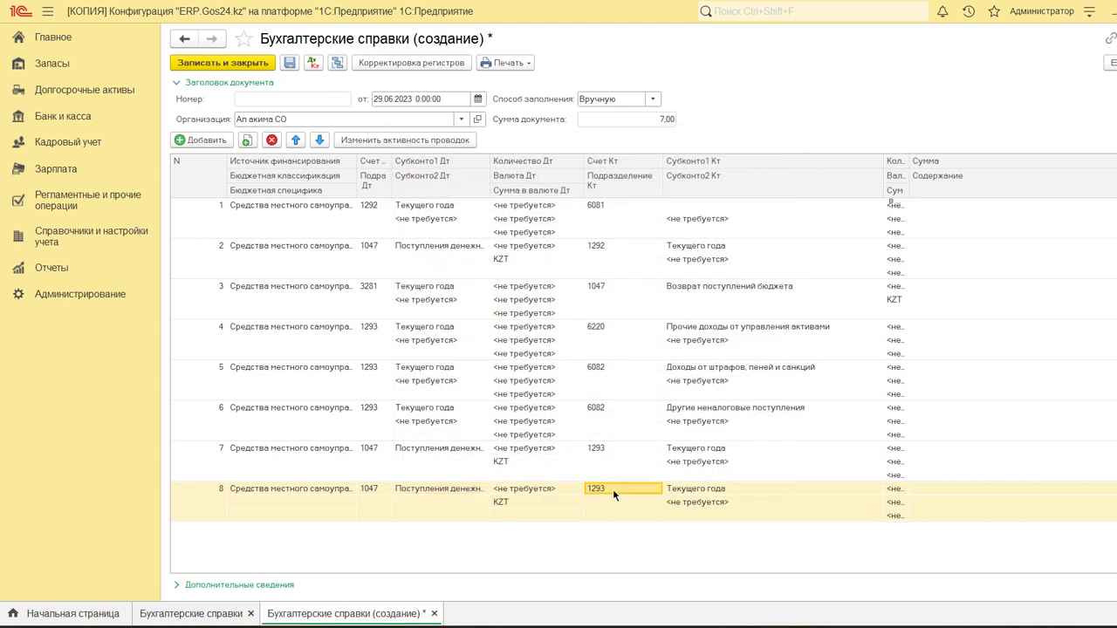
{"action": "left_click", "coordinate": [479, 494]}
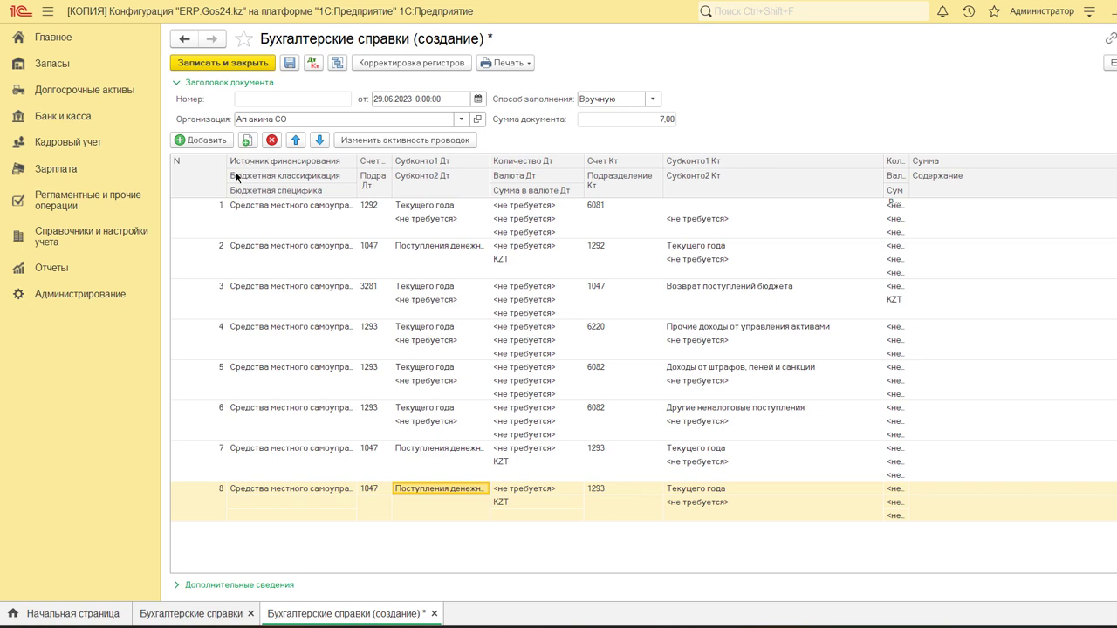
Add a ninth entry with the funding source Средства местного самоуправления and debit account 1047.
{"action": "left_click", "coordinate": [206, 141]}
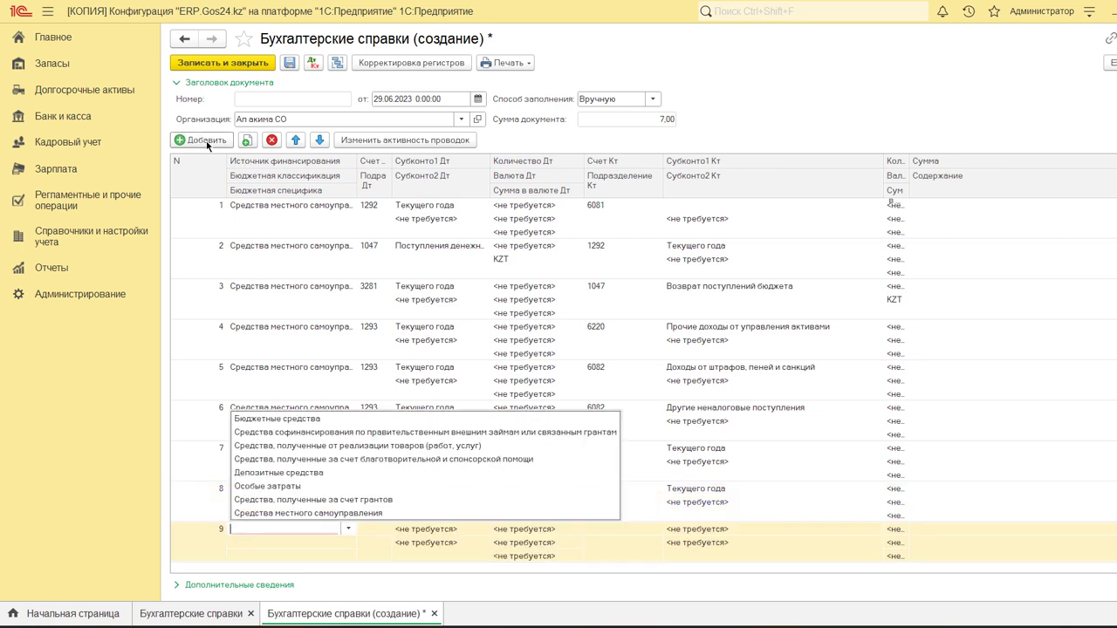
{"action": "left_click", "coordinate": [327, 514]}
{"action": "left_click", "coordinate": [374, 531]}
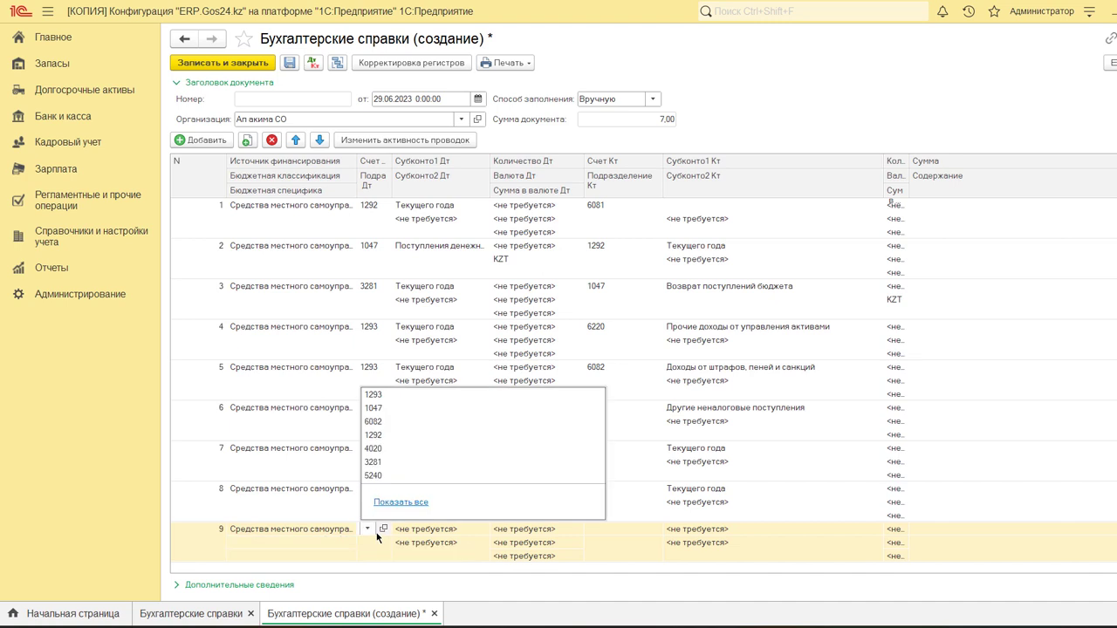
{"action": "type", "text": "1047"}
{"action": "key", "text": "Return"}
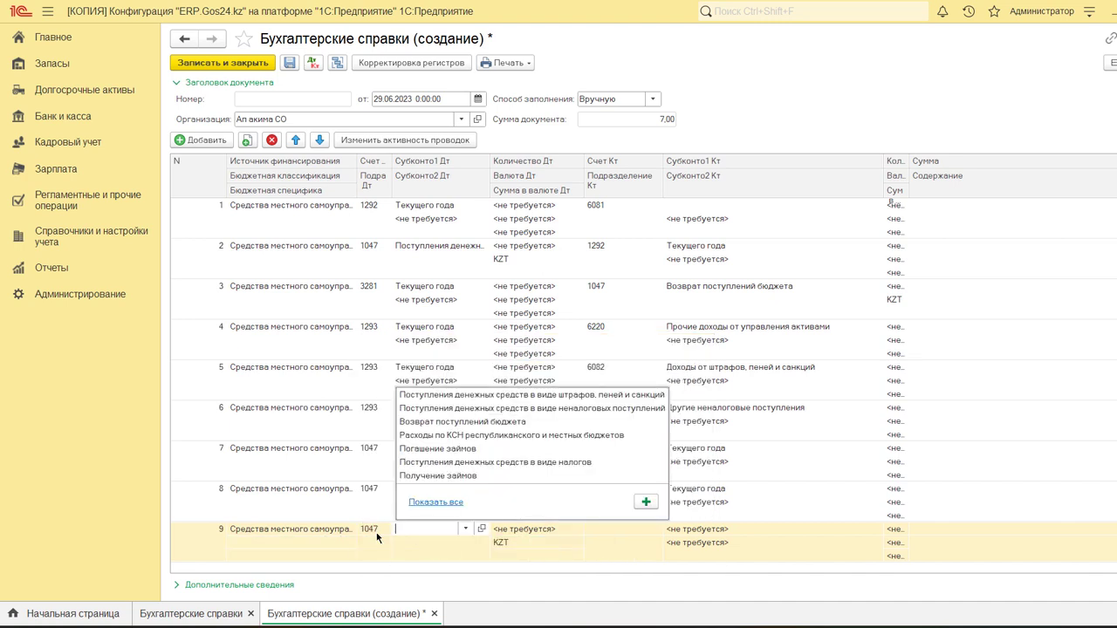
Set the ninth row's credit account to 1294 with Текущего года as its Субконто1 Кт.
{"action": "left_click", "coordinate": [612, 528]}
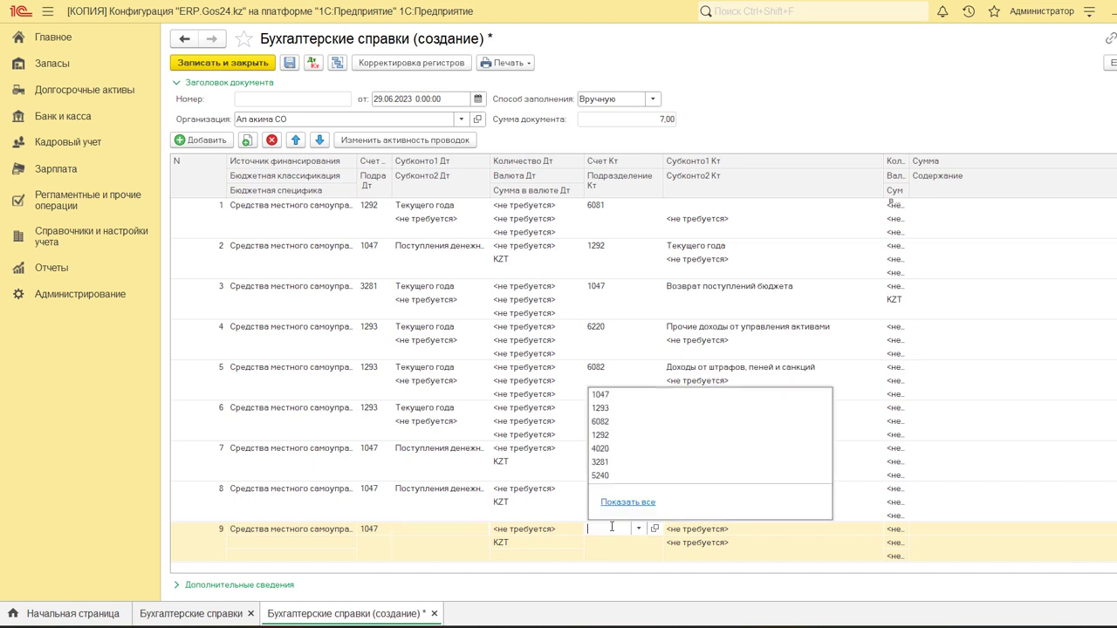
{"action": "type", "text": "1294"}
{"action": "key", "text": "Return"}
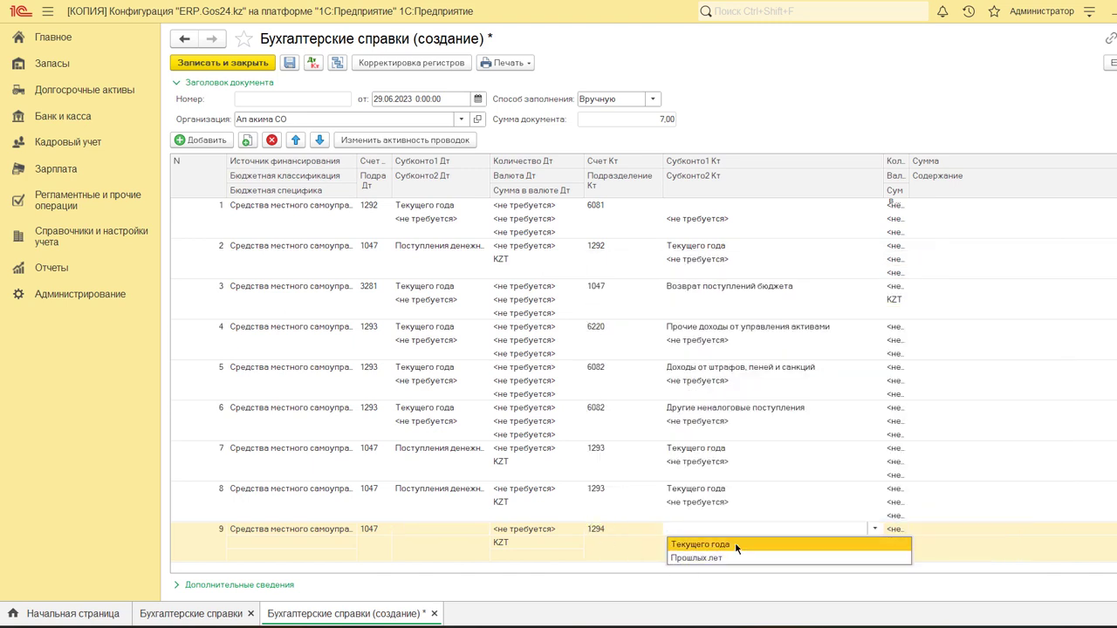
{"action": "left_click", "coordinate": [670, 544]}
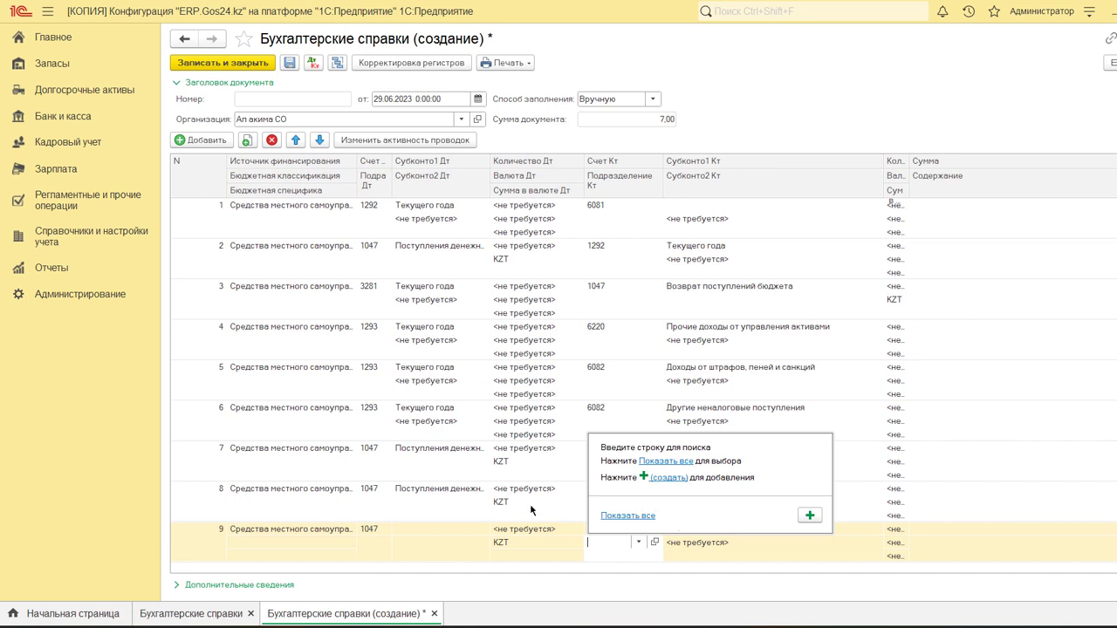
Set the ninth row's Субконто1 Дт to the Инвестиционная деятельность item Поступление денежных средств от реализации долгосрочных активов.
{"action": "left_click", "coordinate": [466, 531]}
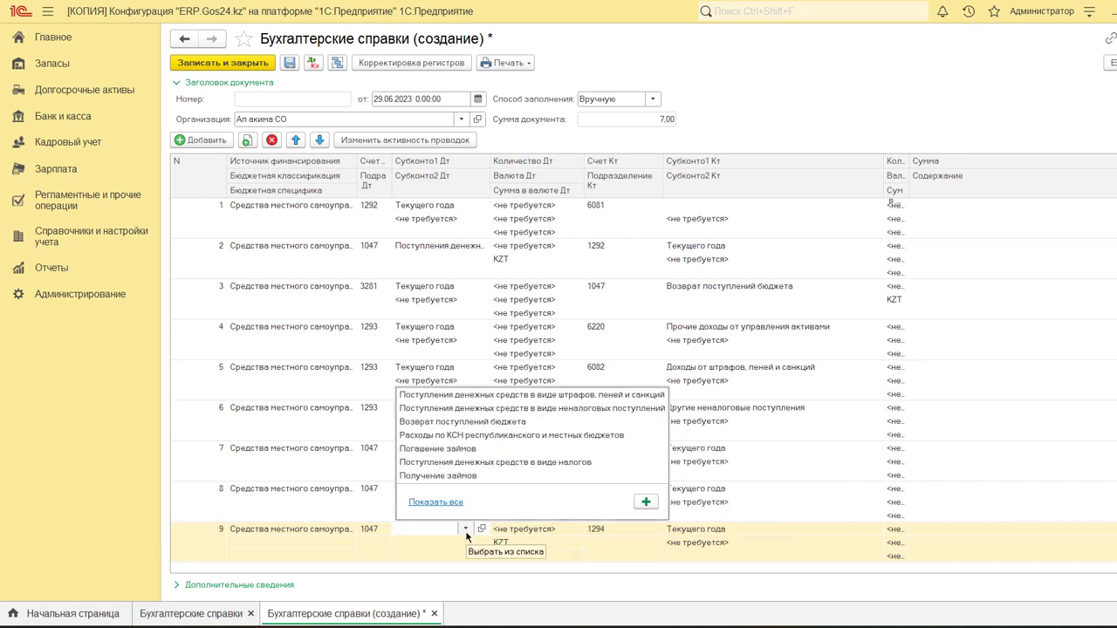
{"action": "left_click", "coordinate": [459, 502]}
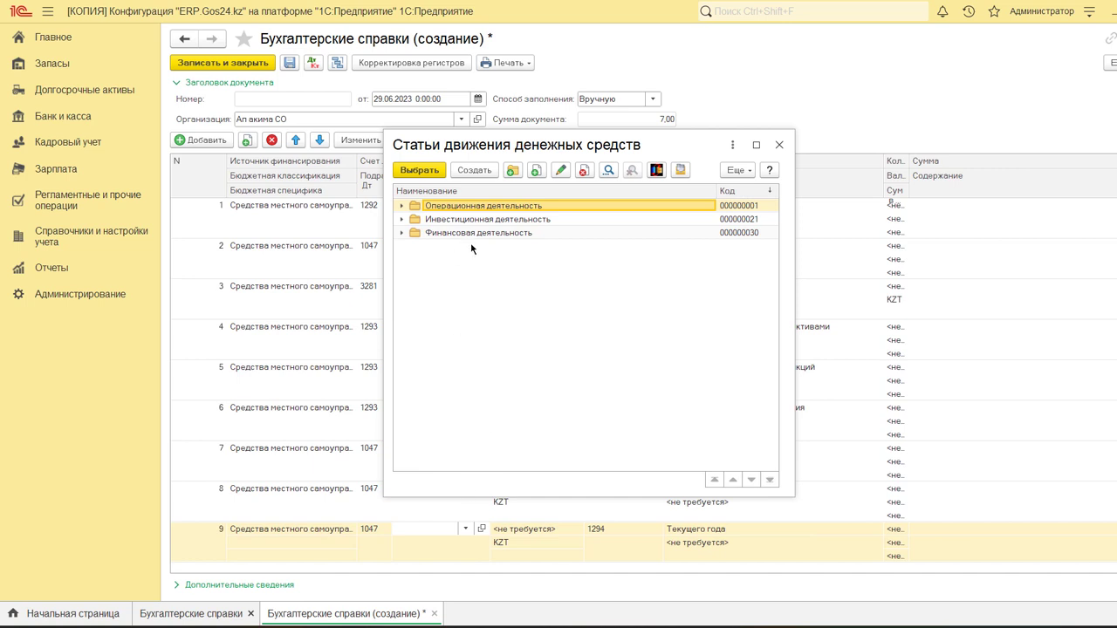
{"action": "left_click", "coordinate": [405, 222]}
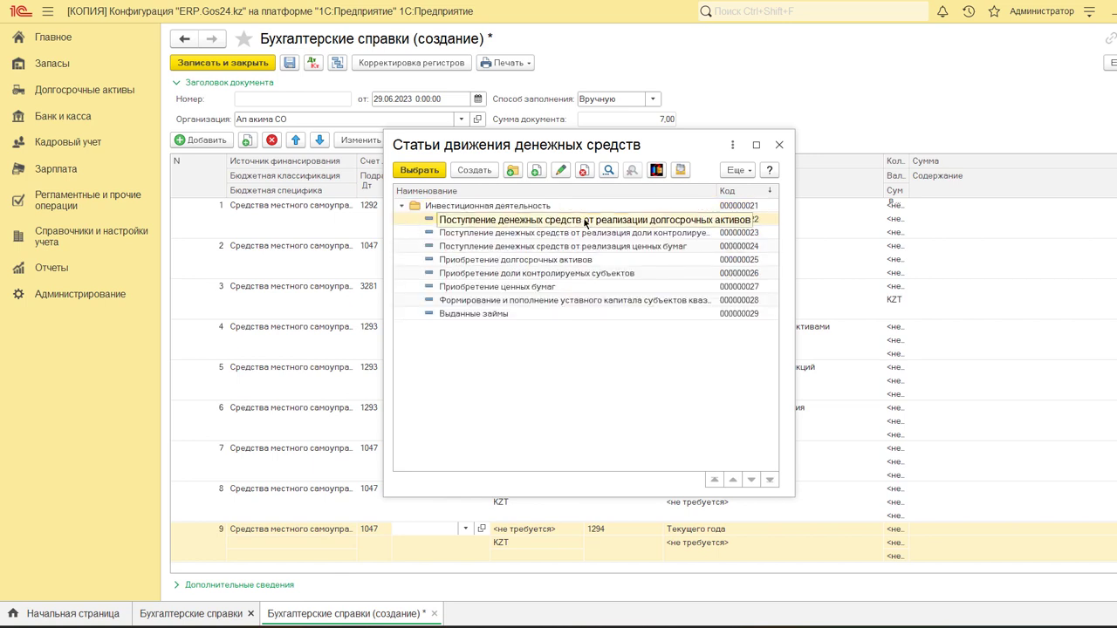
{"action": "double_click", "coordinate": [532, 221]}
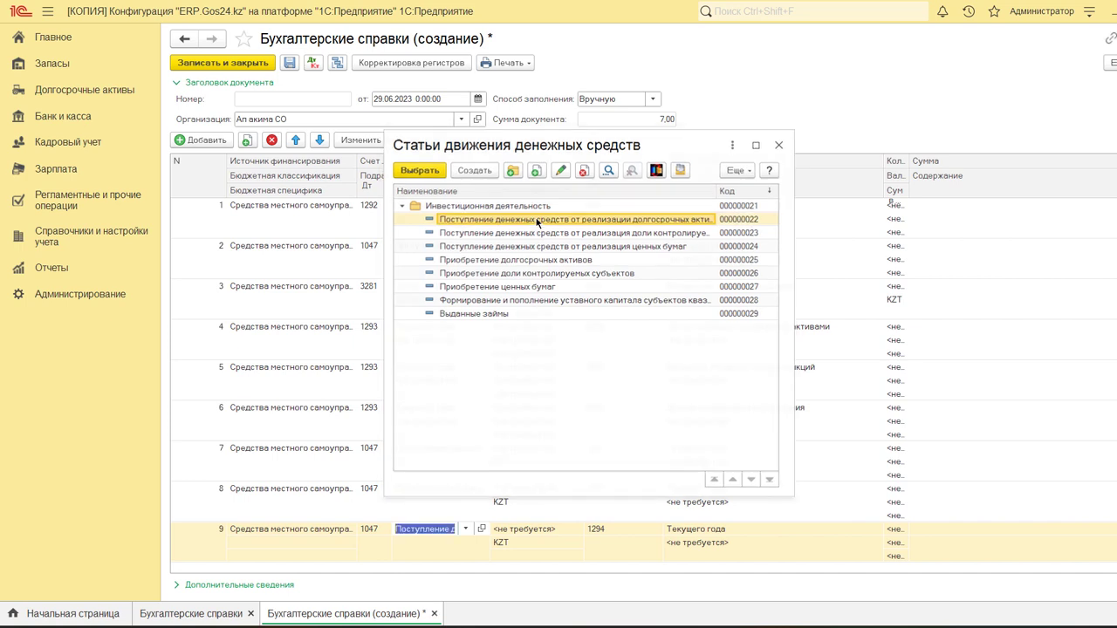
{"action": "left_click", "coordinate": [548, 553]}
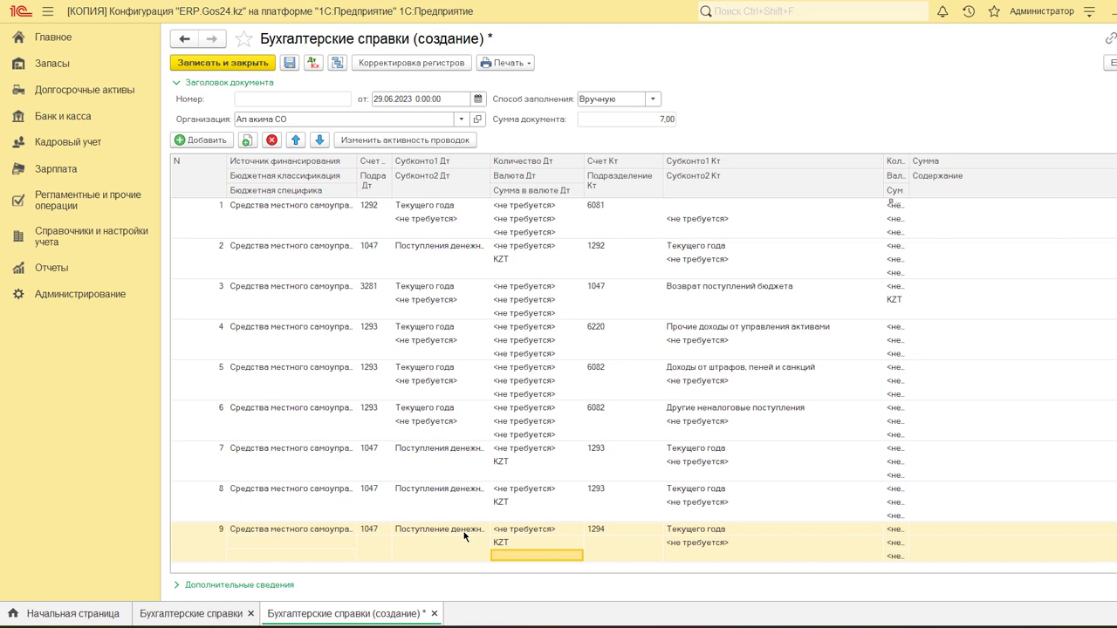
Add a tenth entry with the funding source Средства местного самоуправления and debit account 1047.
{"action": "left_click", "coordinate": [216, 140]}
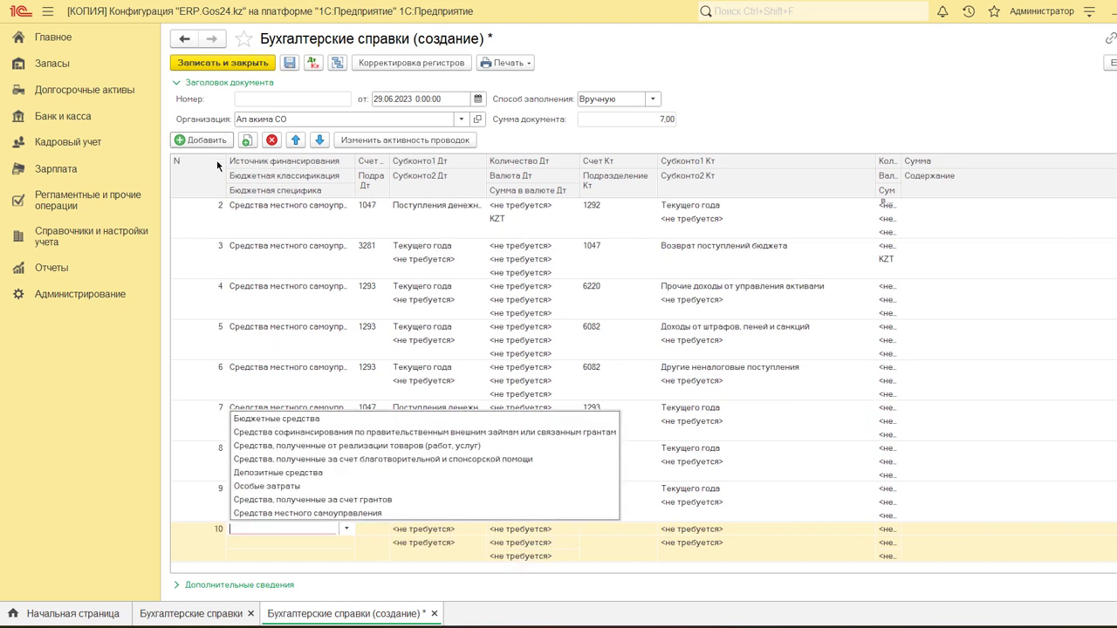
{"action": "left_click", "coordinate": [276, 517]}
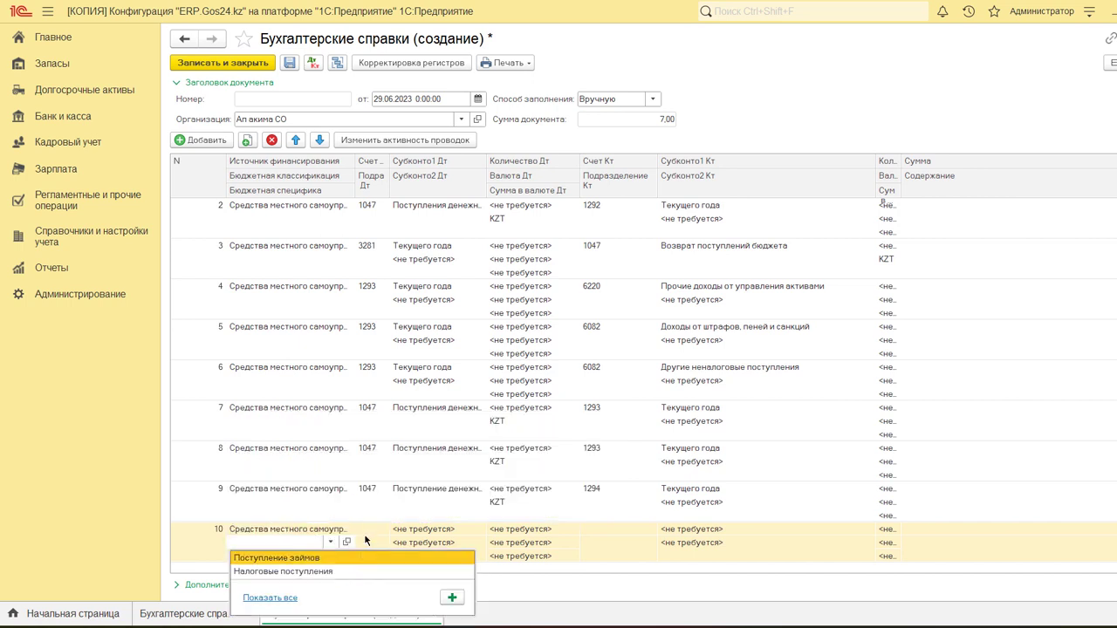
{"action": "left_click", "coordinate": [365, 530]}
{"action": "type", "text": "1047"}
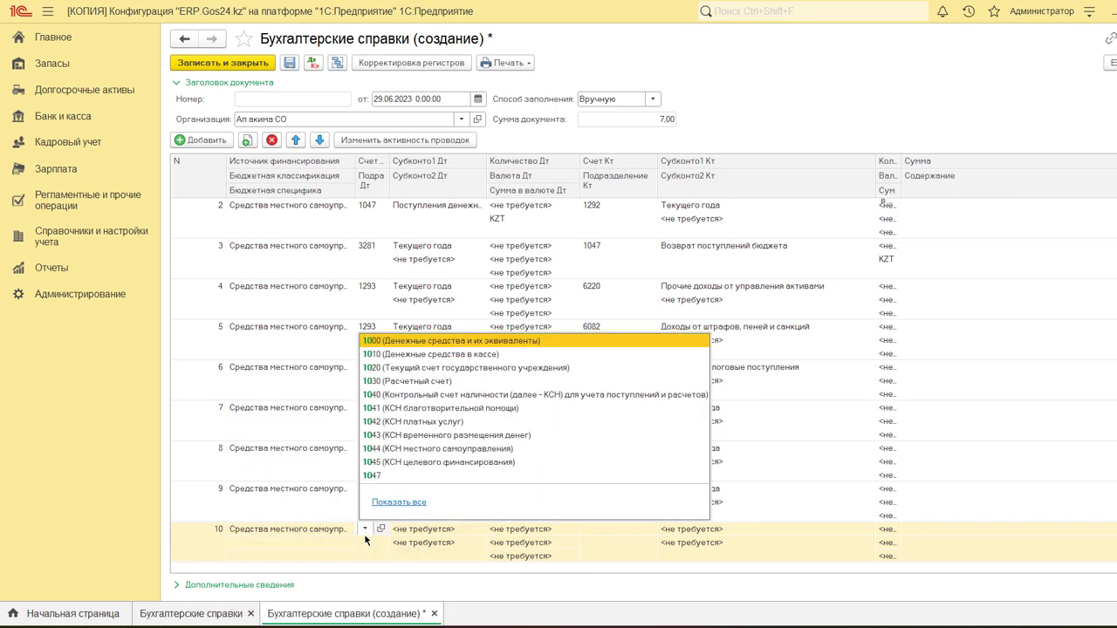
{"action": "left_click", "coordinate": [365, 542]}
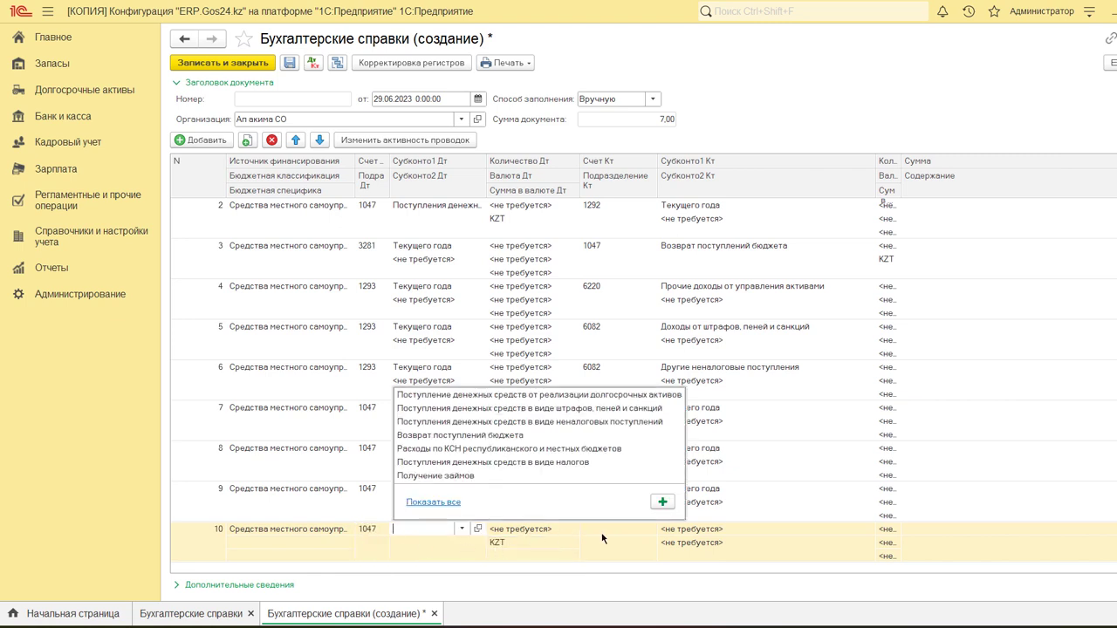
Set the tenth row's credit account to 6085.
{"action": "left_click", "coordinate": [630, 530]}
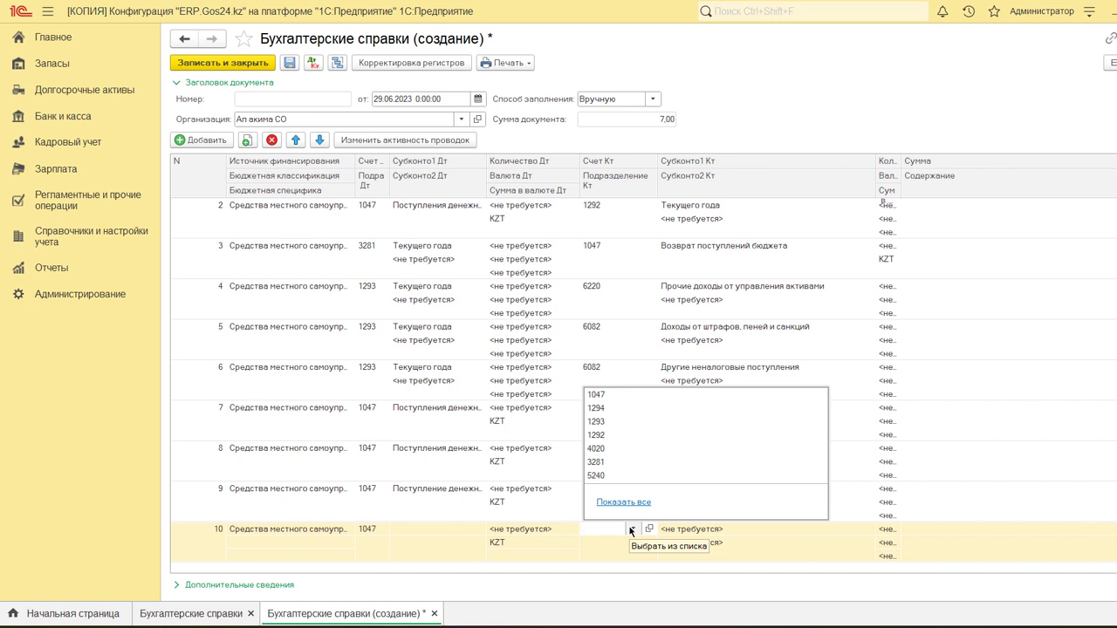
{"action": "type", "text": "602"}
{"action": "key", "text": "Tab"}
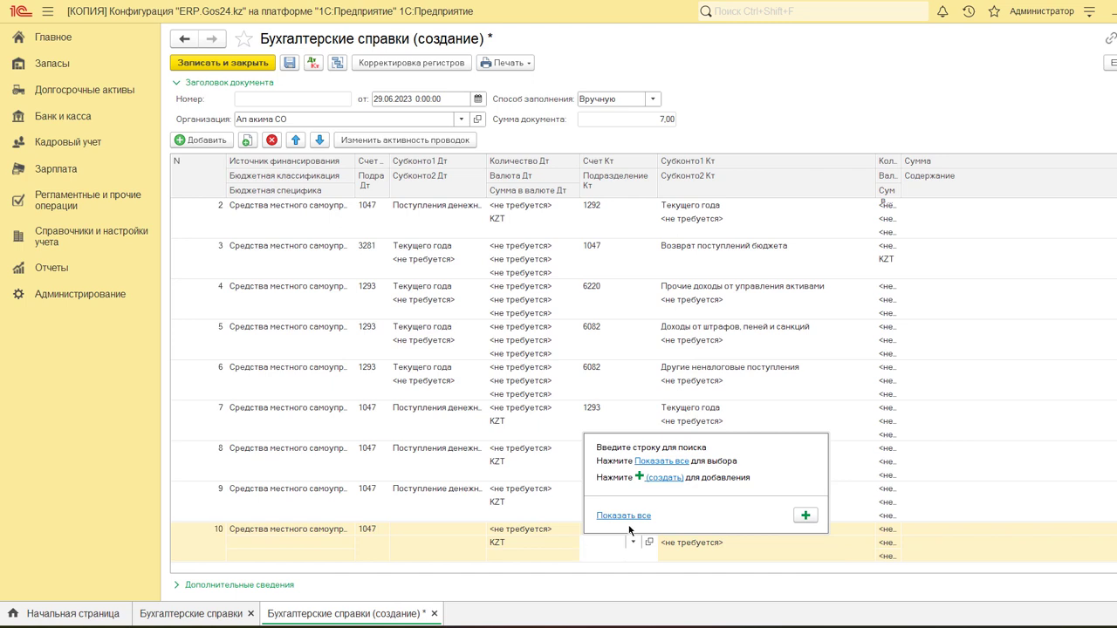
Open the Статьи движения денежных средств list for the tenth row's Субконто1 Дт and expand the Операционная деятельность group.
{"action": "left_click", "coordinate": [446, 536]}
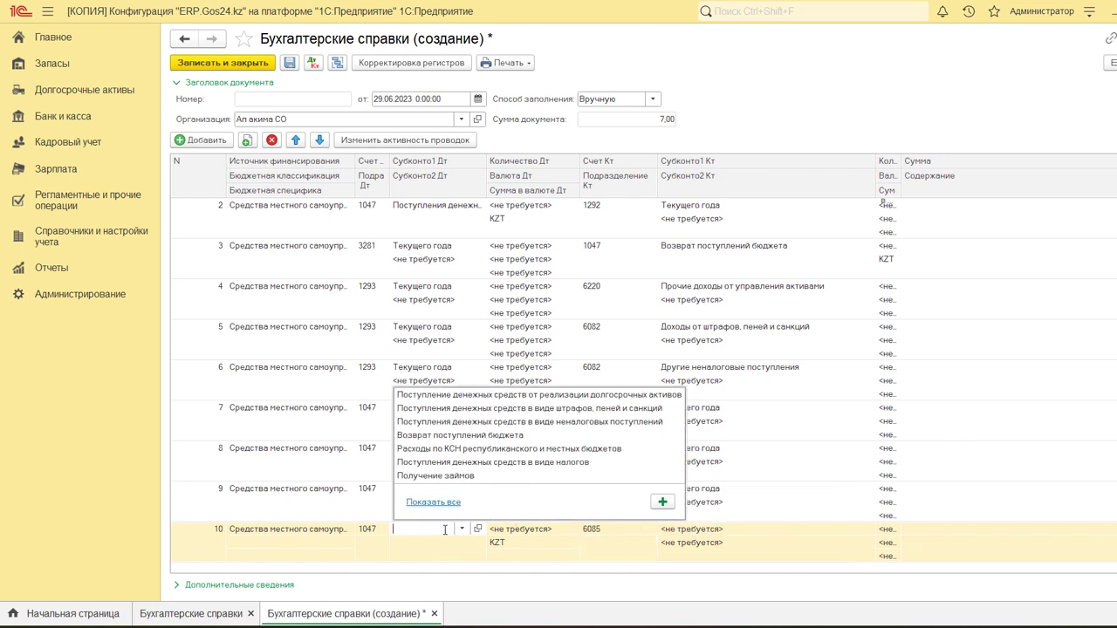
{"action": "left_click", "coordinate": [436, 502]}
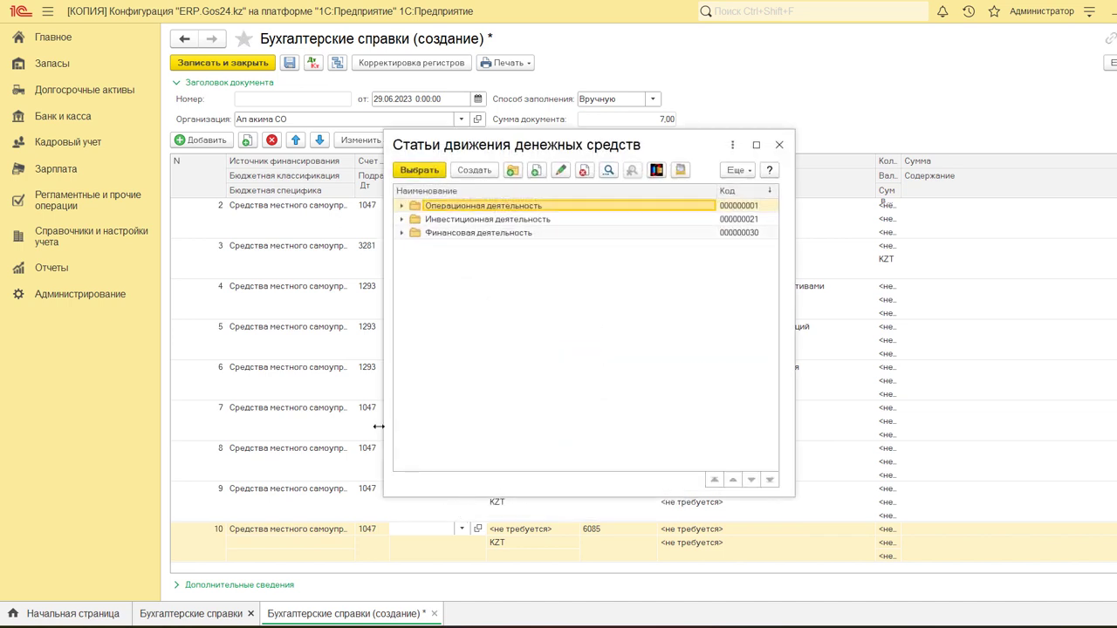
{"action": "left_click", "coordinate": [402, 206]}
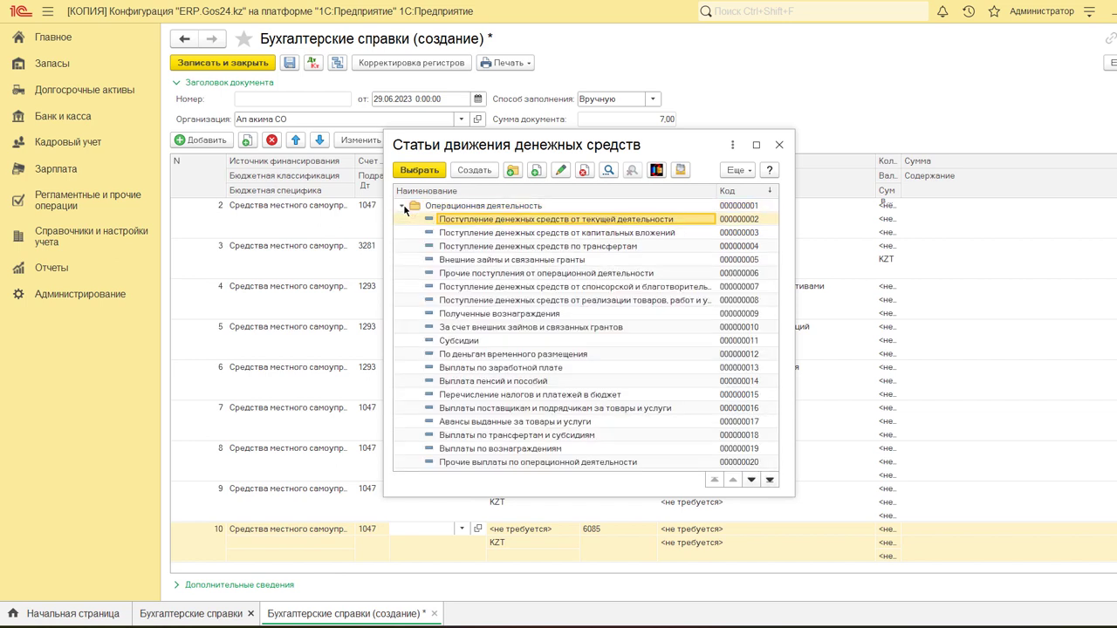
{"action": "left_click", "coordinate": [477, 171]}
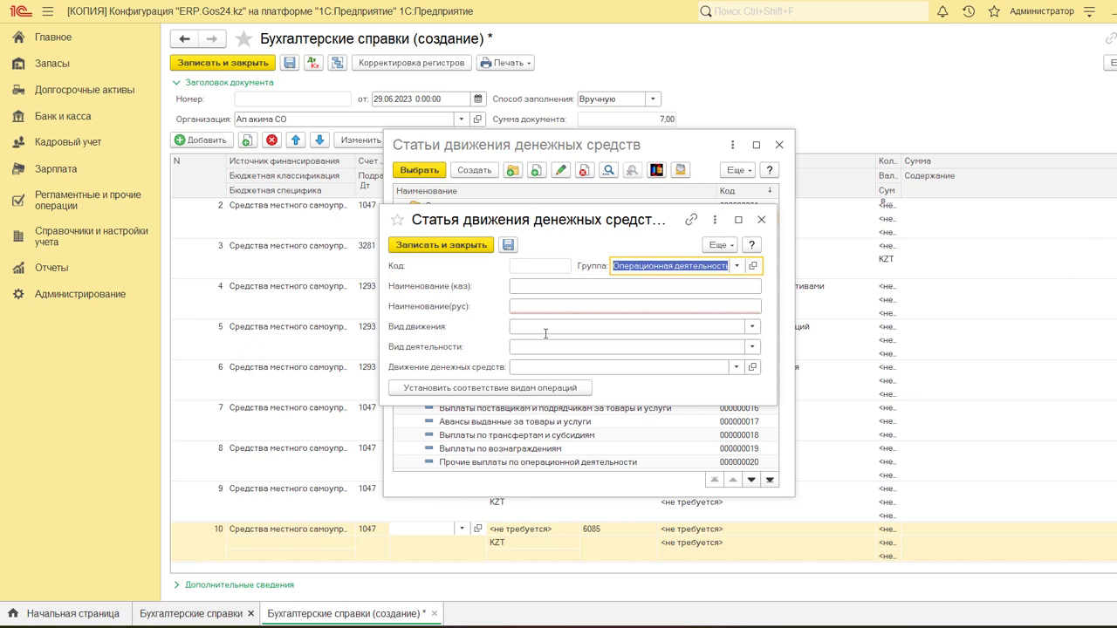
{"action": "left_click", "coordinate": [763, 219]}
Open the card of the item Поступления трансфертов по КСН местного and review its name, Вид движения and Вид деятельности.
{"action": "scroll", "coordinate": [523, 410], "scroll_direction": "down", "scroll_amount": 1}
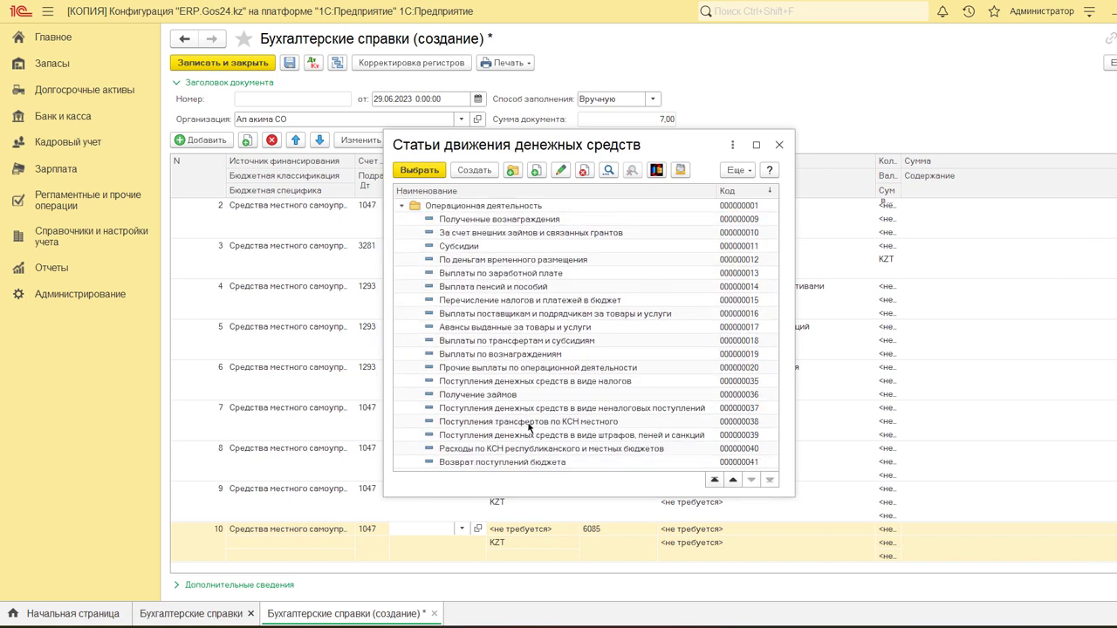
{"action": "left_click", "coordinate": [583, 422]}
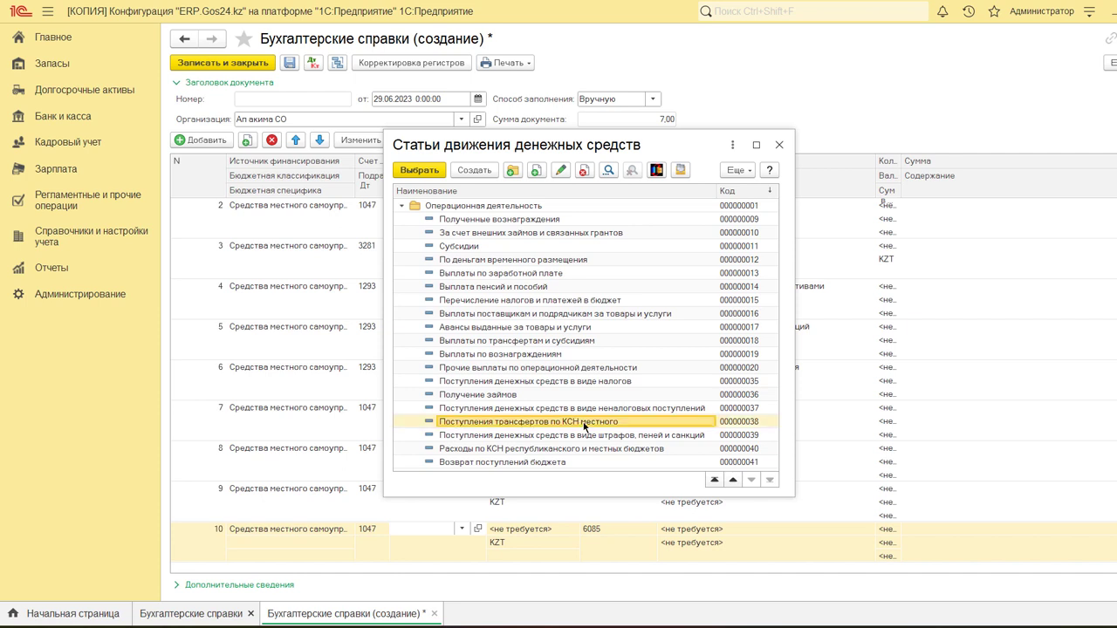
{"action": "left_click", "coordinate": [563, 171]}
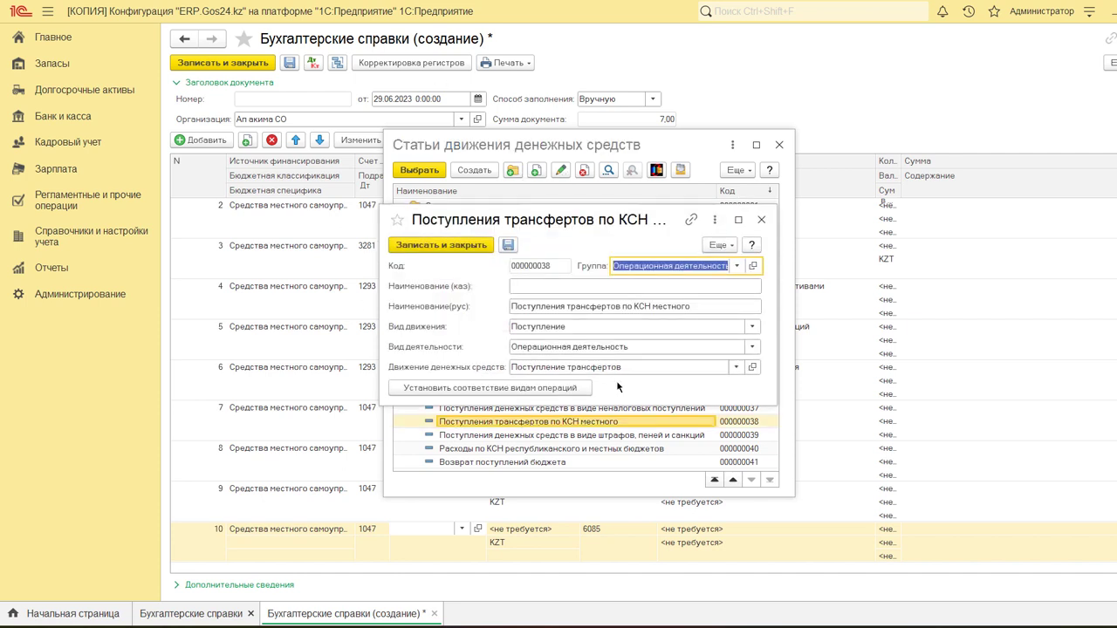
{"action": "left_click", "coordinate": [670, 307]}
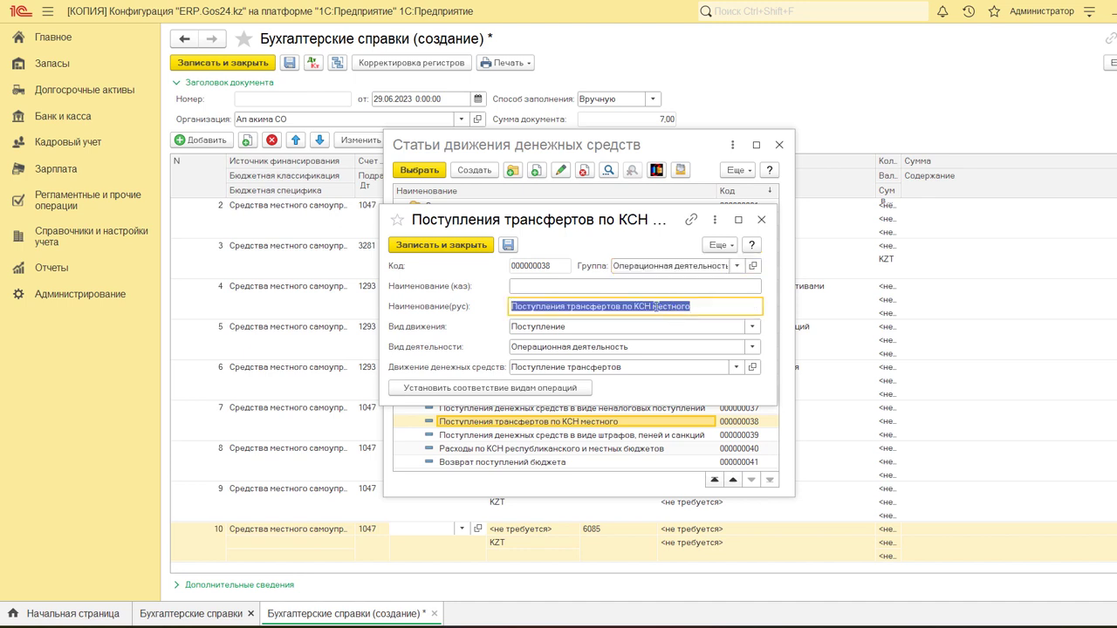
{"action": "left_click", "coordinate": [551, 329]}
{"action": "left_click", "coordinate": [559, 348]}
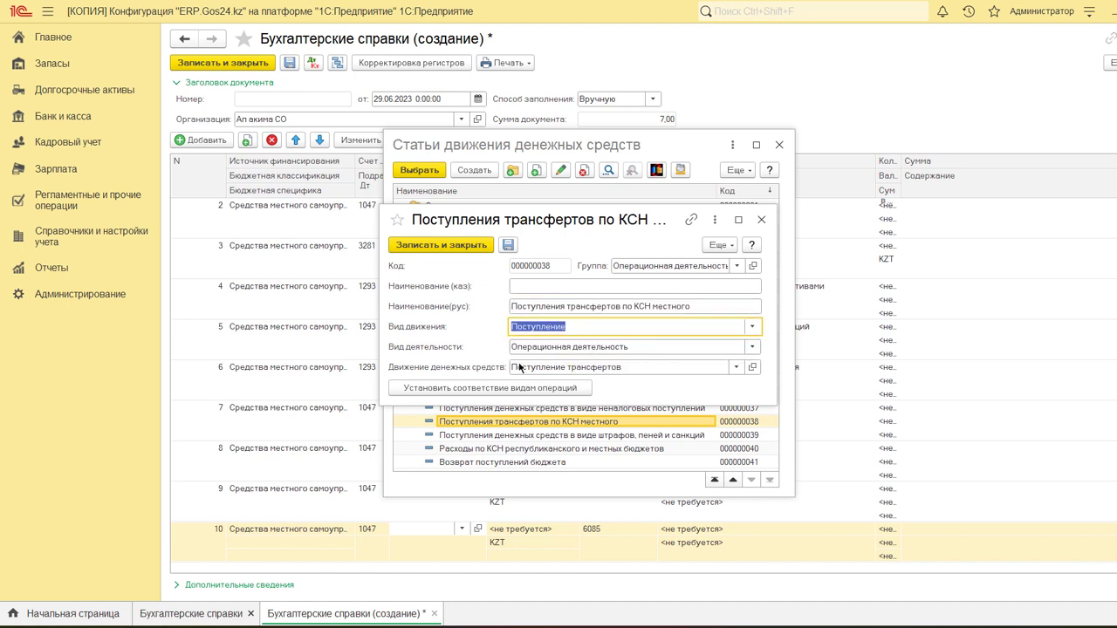
{"action": "left_click", "coordinate": [593, 348]}
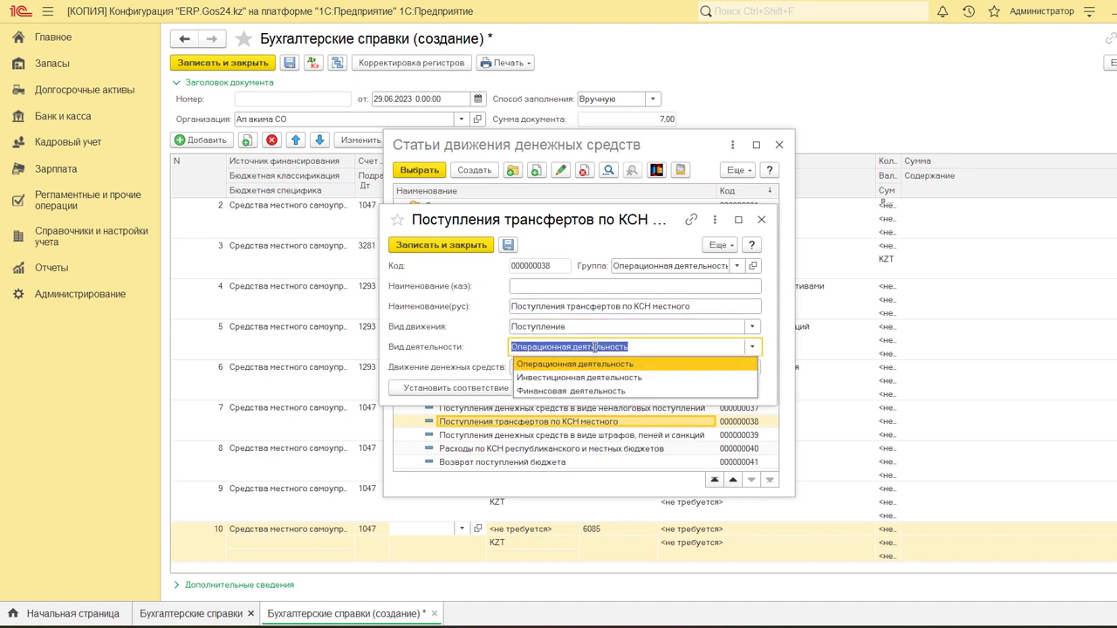
{"action": "key", "text": "Escape"}
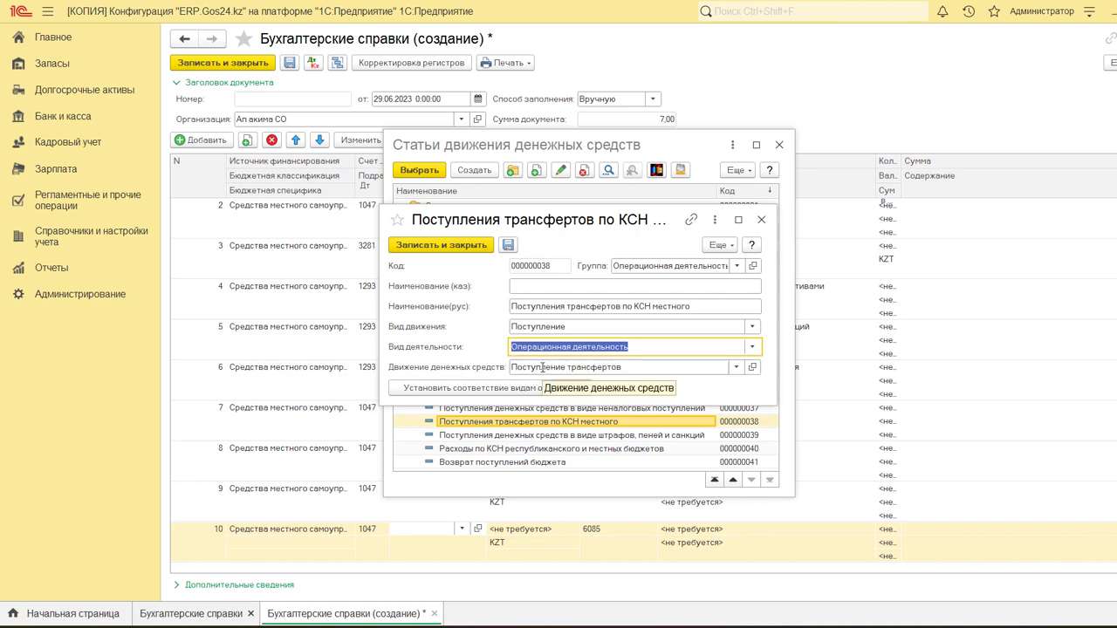
Set the transfer item's Движение денежных средств to Авансы, выданные за товары и услуги from the operating activity group.
{"action": "left_click", "coordinate": [737, 368]}
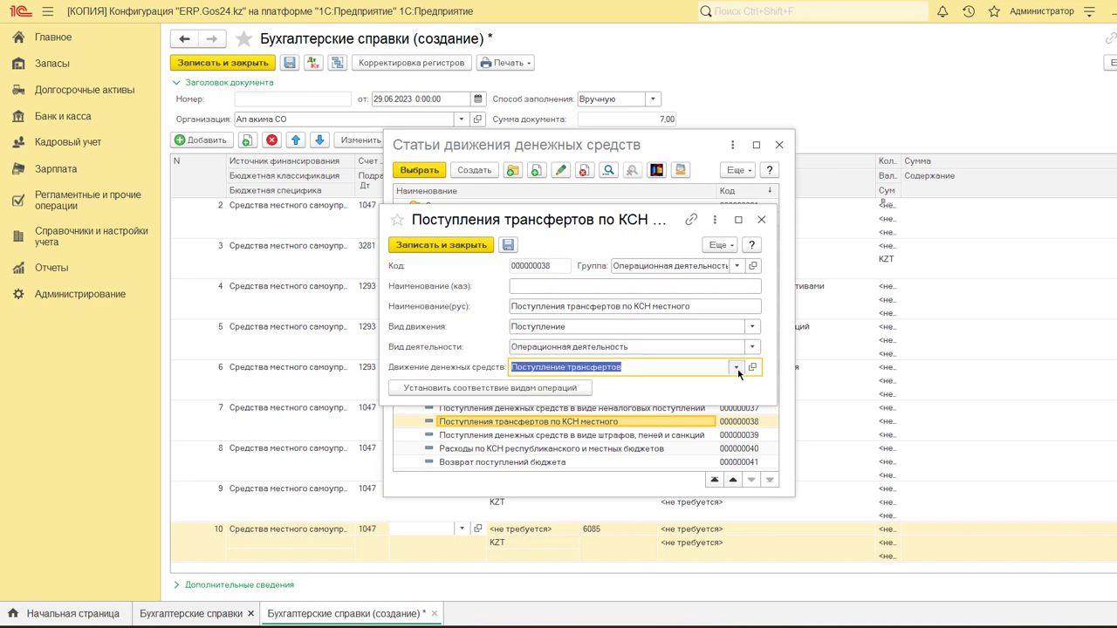
{"action": "left_click", "coordinate": [559, 490]}
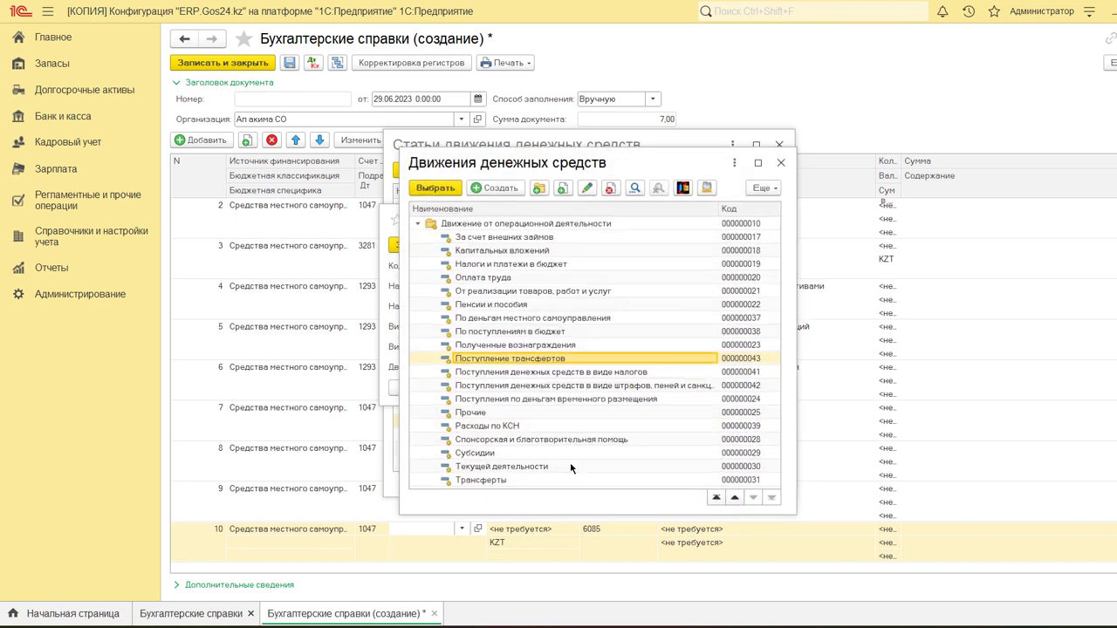
{"action": "left_click", "coordinate": [417, 223]}
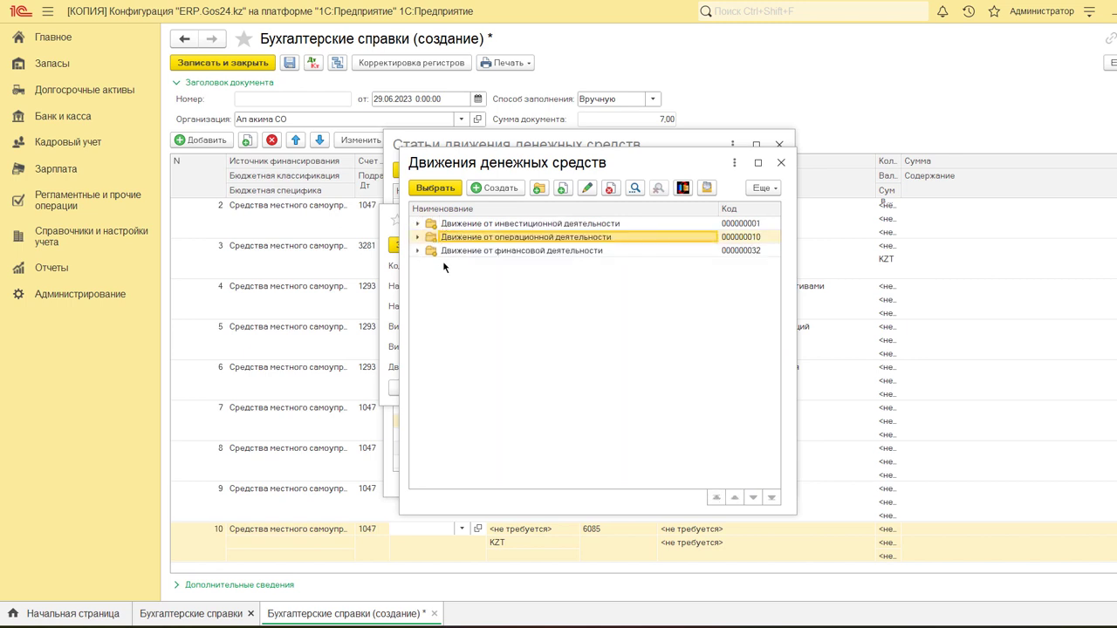
{"action": "left_click", "coordinate": [421, 238]}
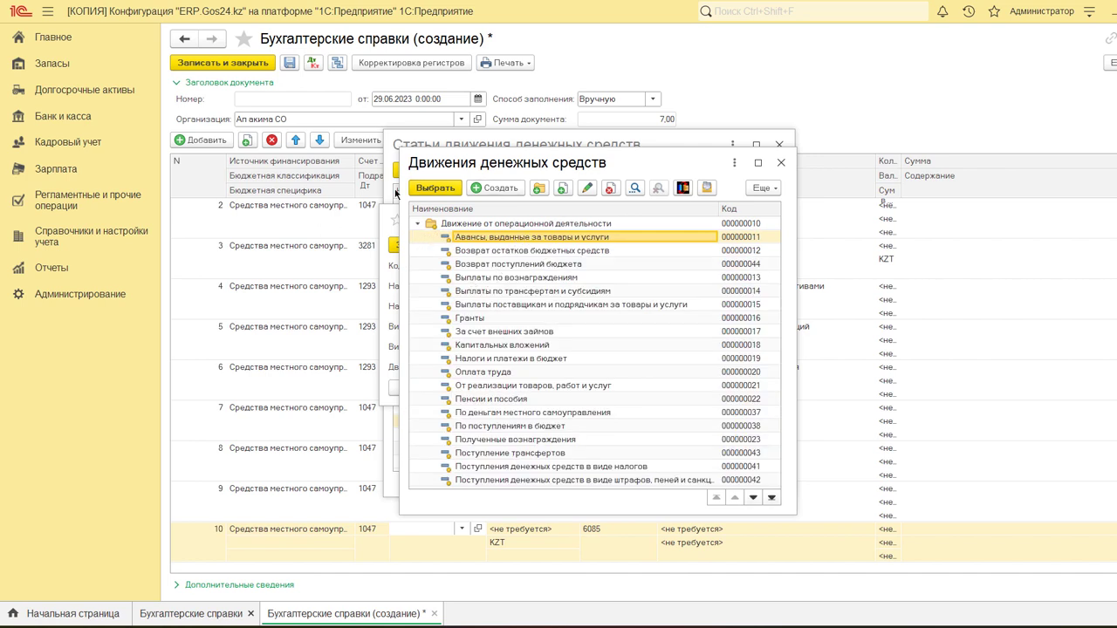
{"action": "left_click", "coordinate": [435, 188]}
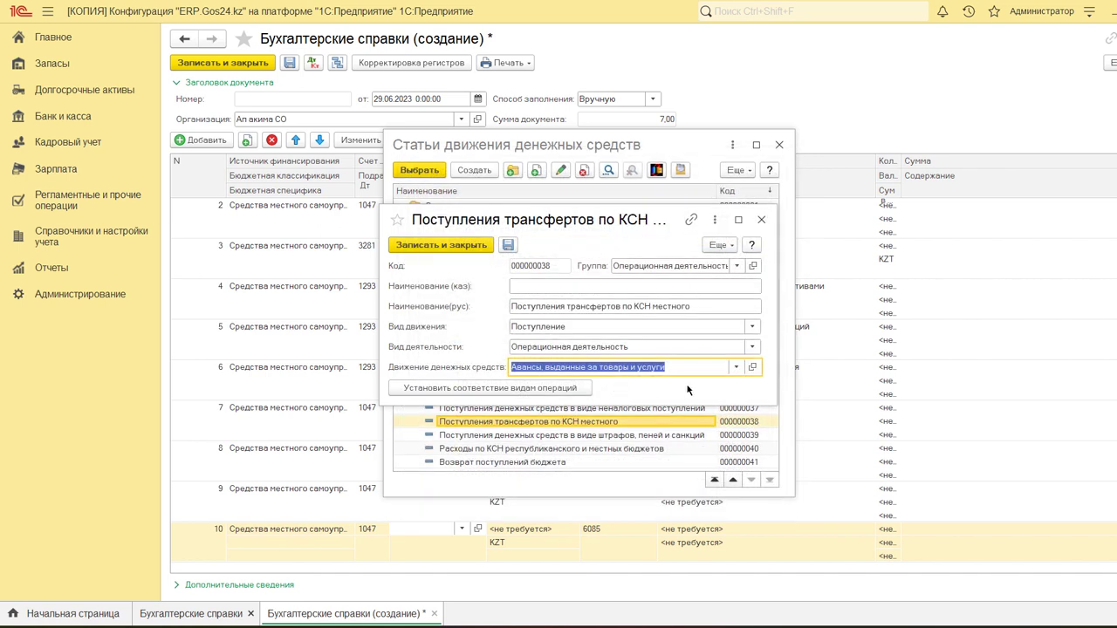
Set the item's Движение денежных средств back to Поступление трансфертов and close its card.
{"action": "left_click", "coordinate": [736, 367]}
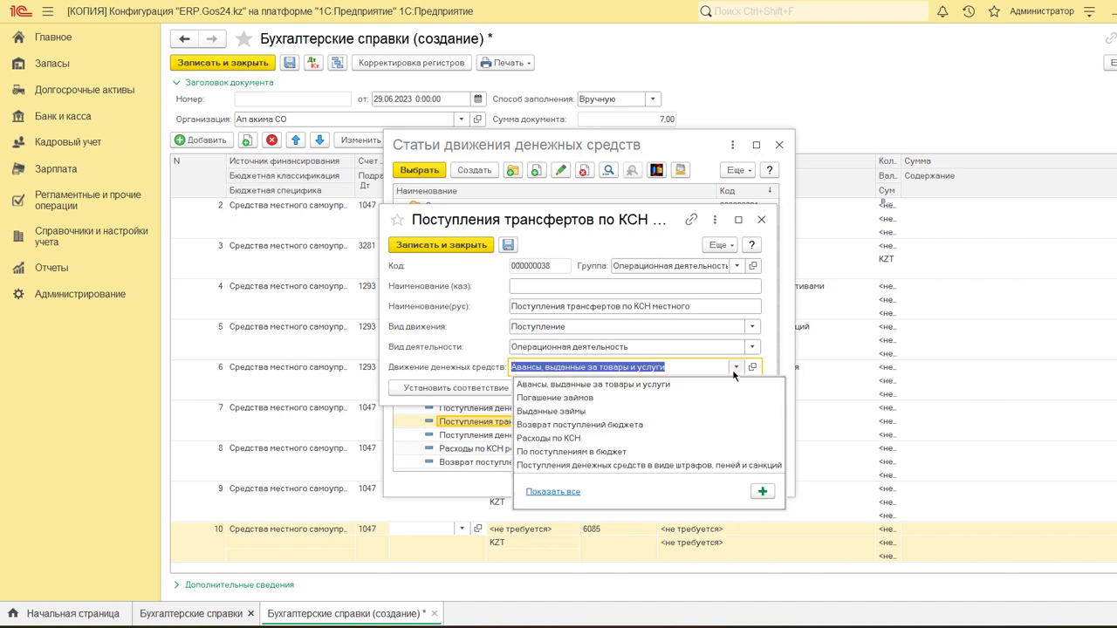
{"action": "left_click", "coordinate": [554, 492]}
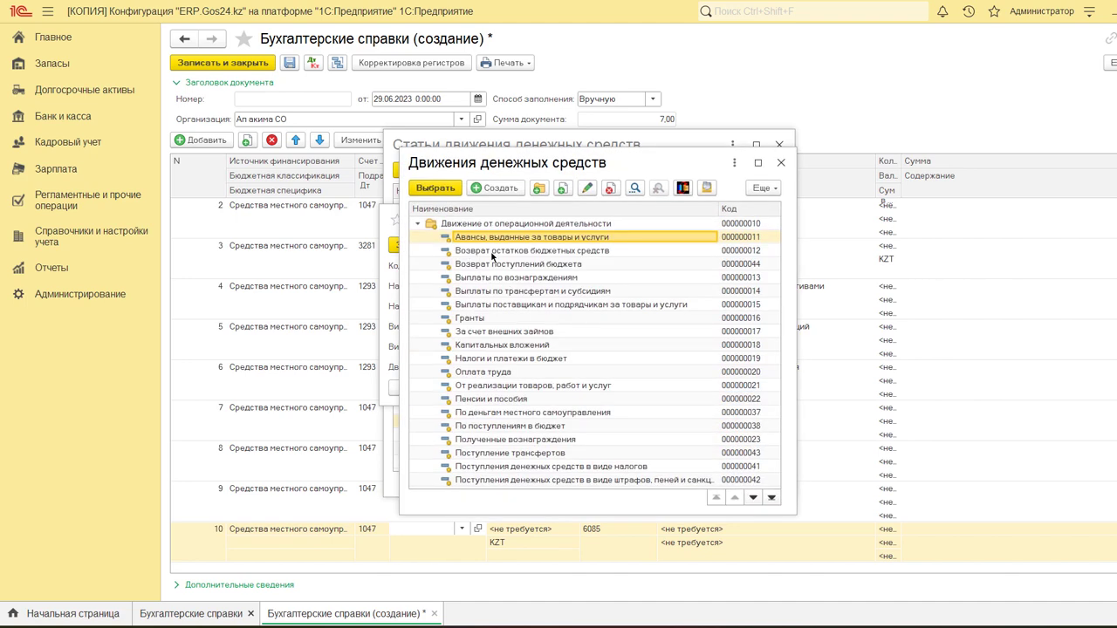
{"action": "scroll", "coordinate": [528, 476], "scroll_direction": "down", "scroll_amount": 1}
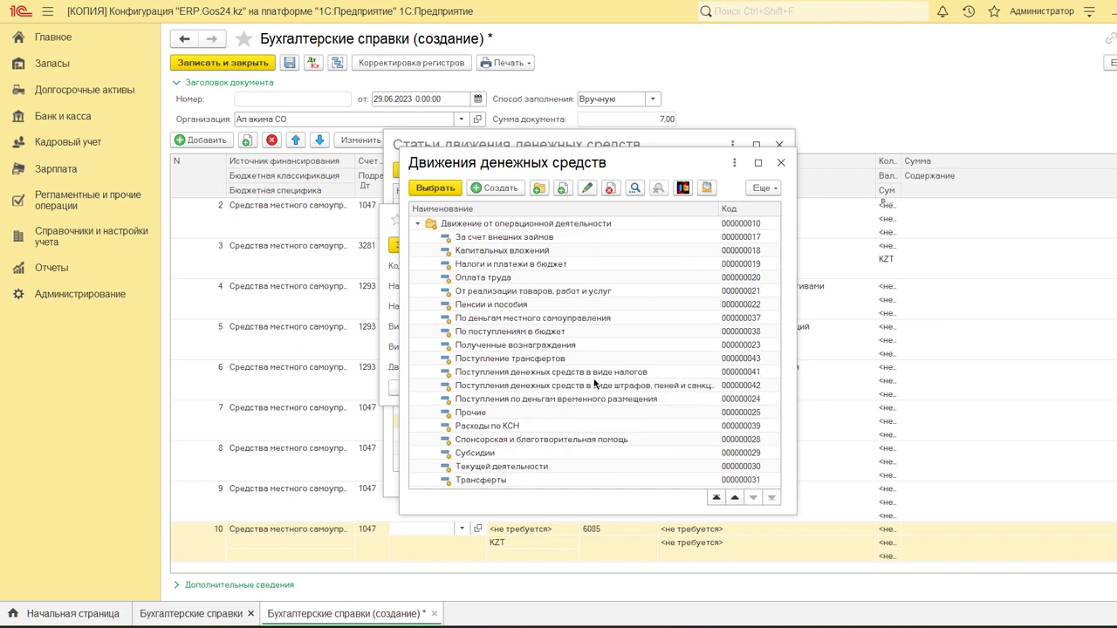
{"action": "scroll", "coordinate": [596, 384], "scroll_direction": "up", "scroll_amount": 1}
{"action": "scroll", "coordinate": [596, 384], "scroll_direction": "up", "scroll_amount": 1}
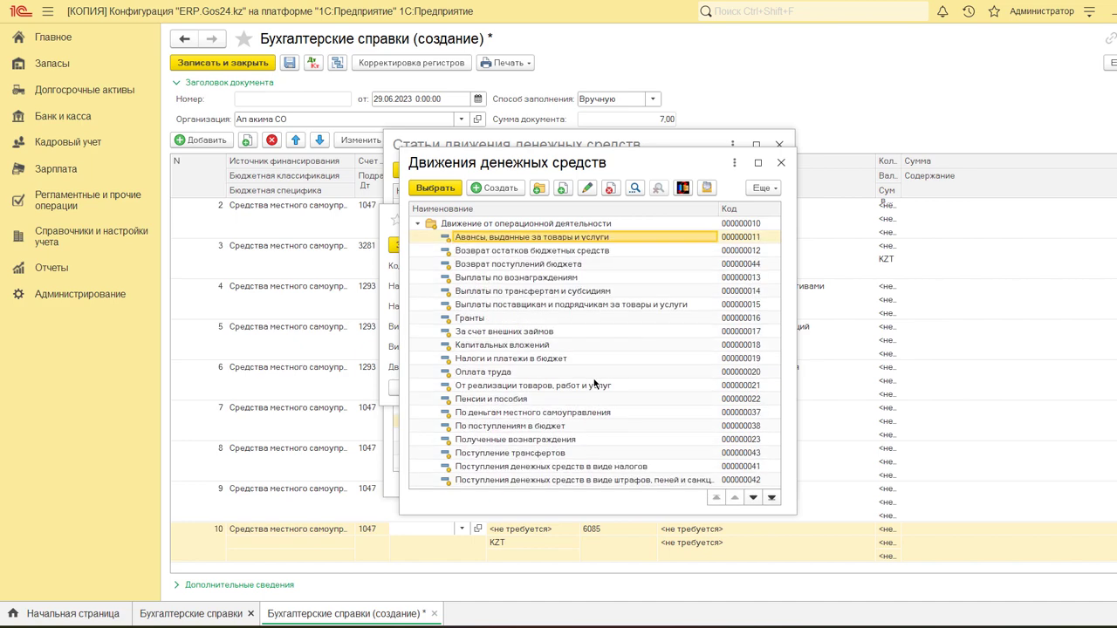
{"action": "scroll", "coordinate": [596, 384], "scroll_direction": "down", "scroll_amount": 1}
{"action": "double_click", "coordinate": [565, 412]}
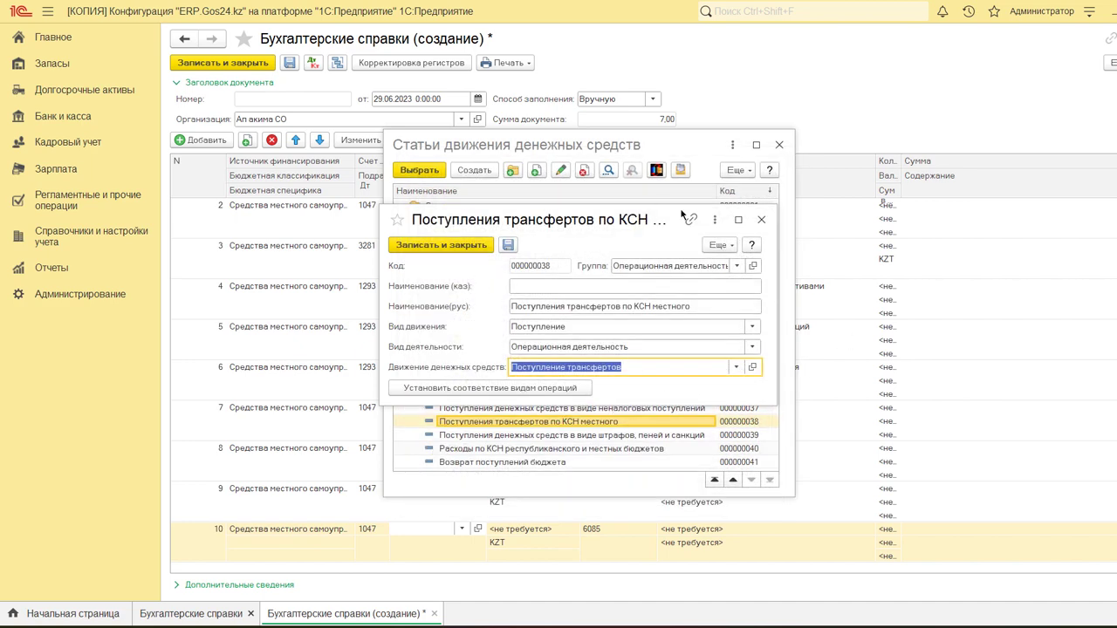
{"action": "left_click", "coordinate": [761, 219]}
Review the item Поступления трансфертов по КСН местного once more and assign it as the tenth row's Субконто1 Дт.
{"action": "left_click", "coordinate": [629, 341]}
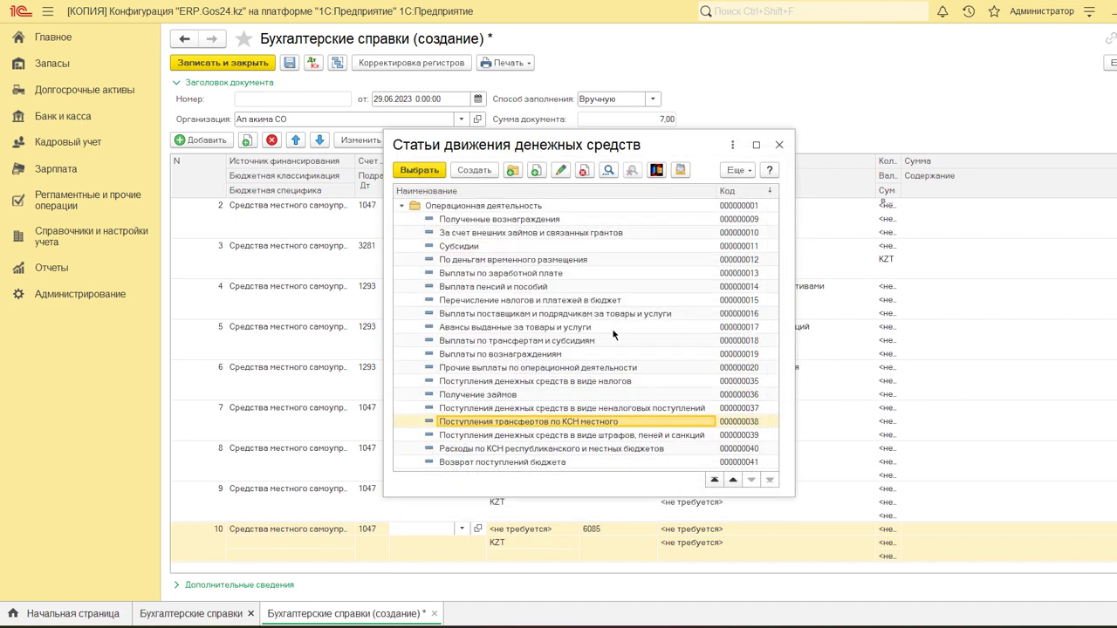
{"action": "left_click", "coordinate": [561, 170]}
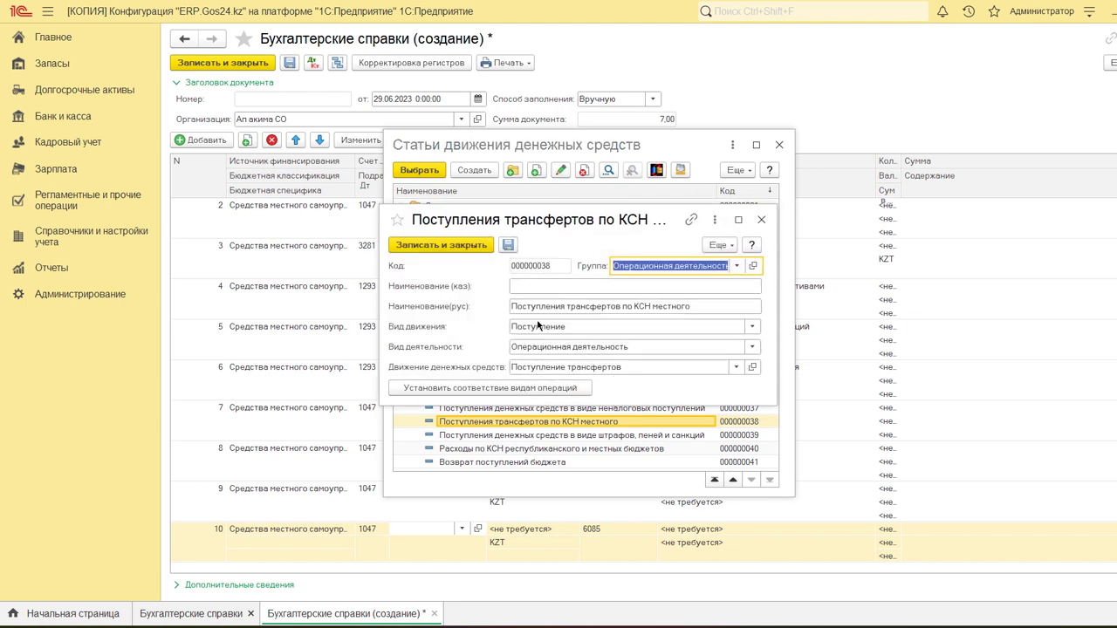
{"action": "left_click", "coordinate": [761, 219]}
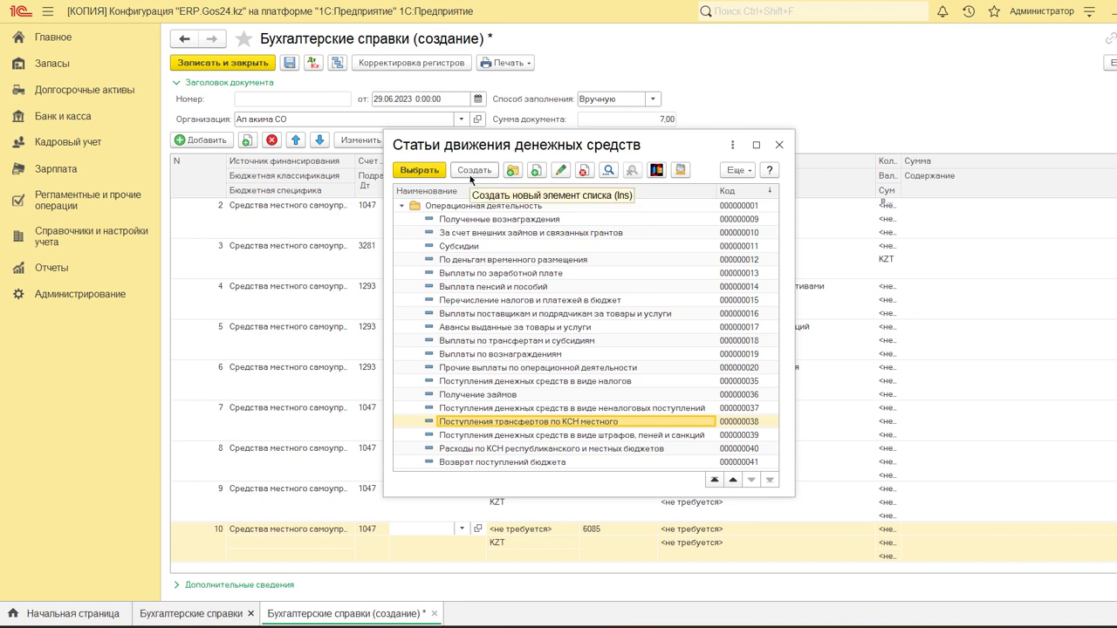
{"action": "left_click", "coordinate": [410, 169]}
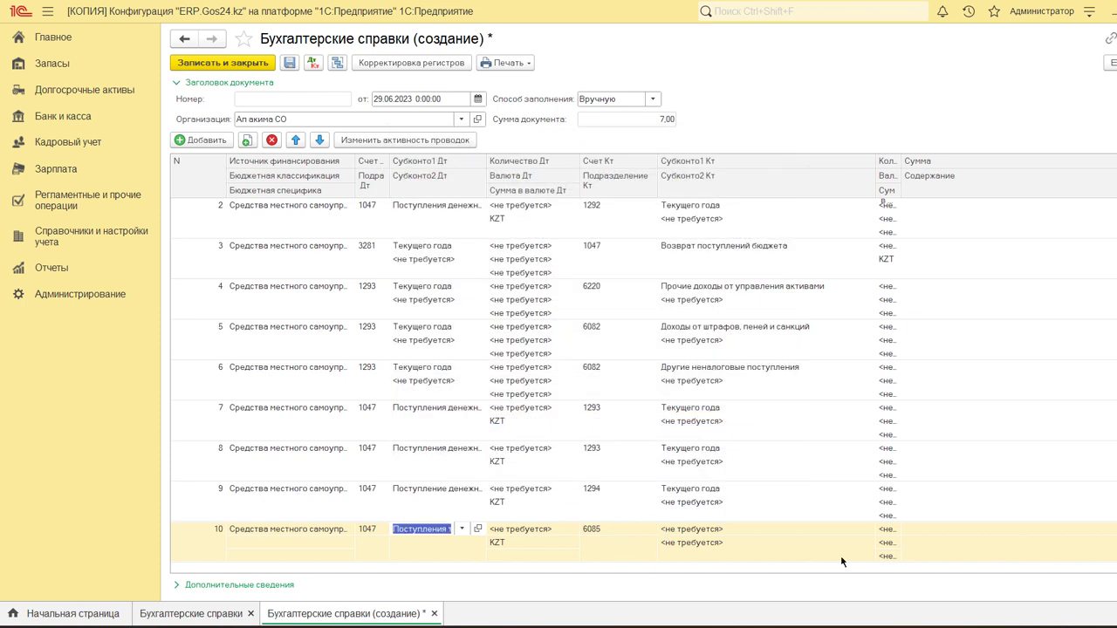
{"action": "left_click", "coordinate": [431, 568]}
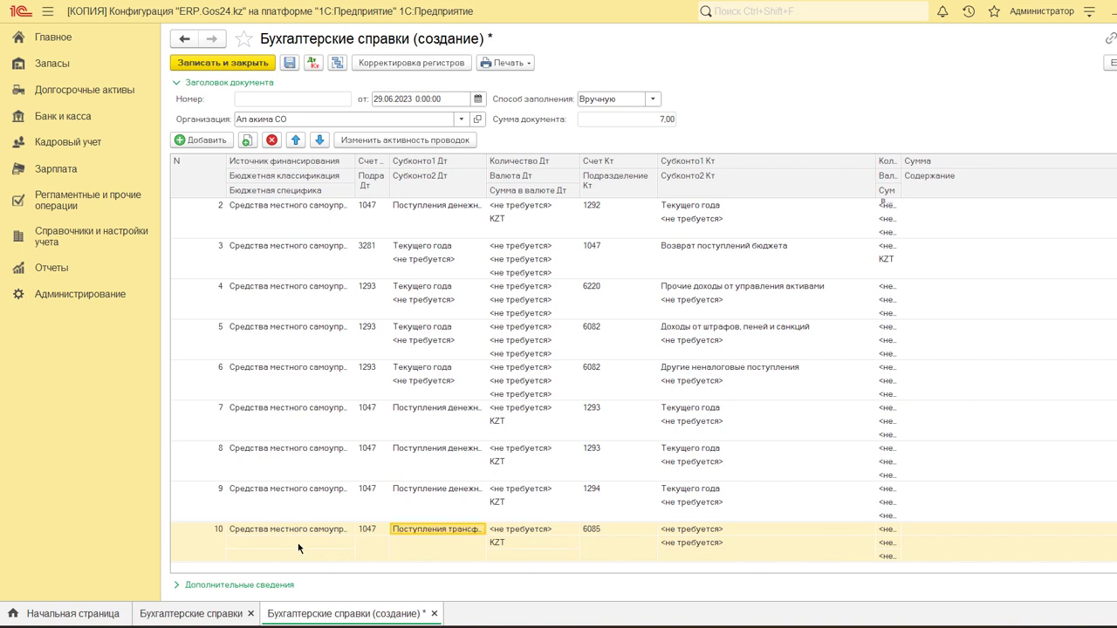
Copy the tenth row as an eleventh entry and set its debit account to 7470.
{"action": "left_click", "coordinate": [246, 140]}
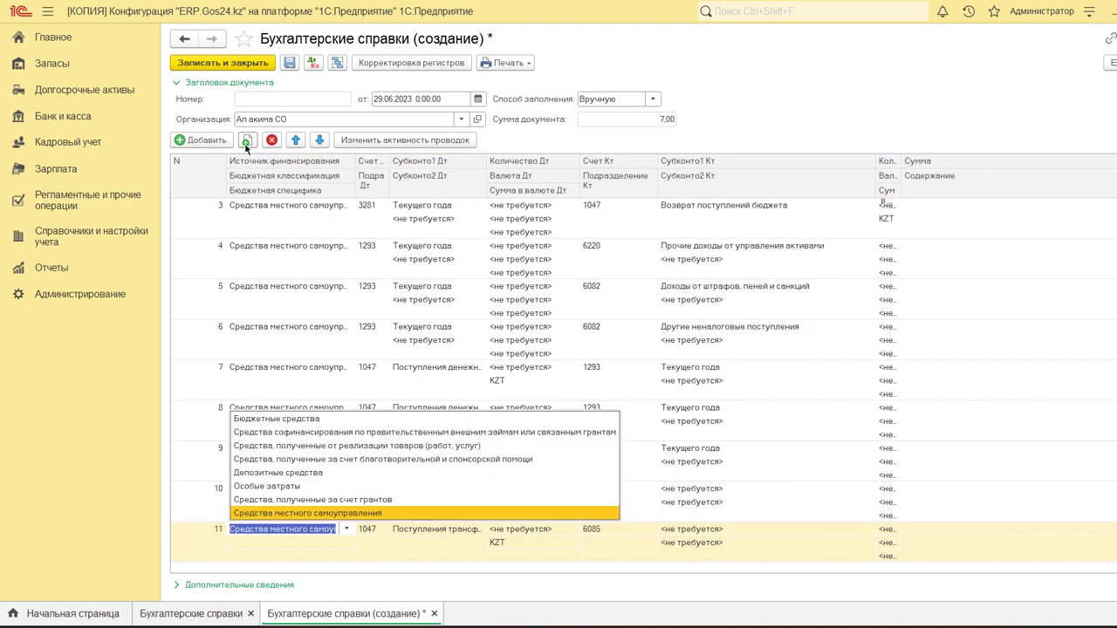
{"action": "left_click", "coordinate": [377, 530]}
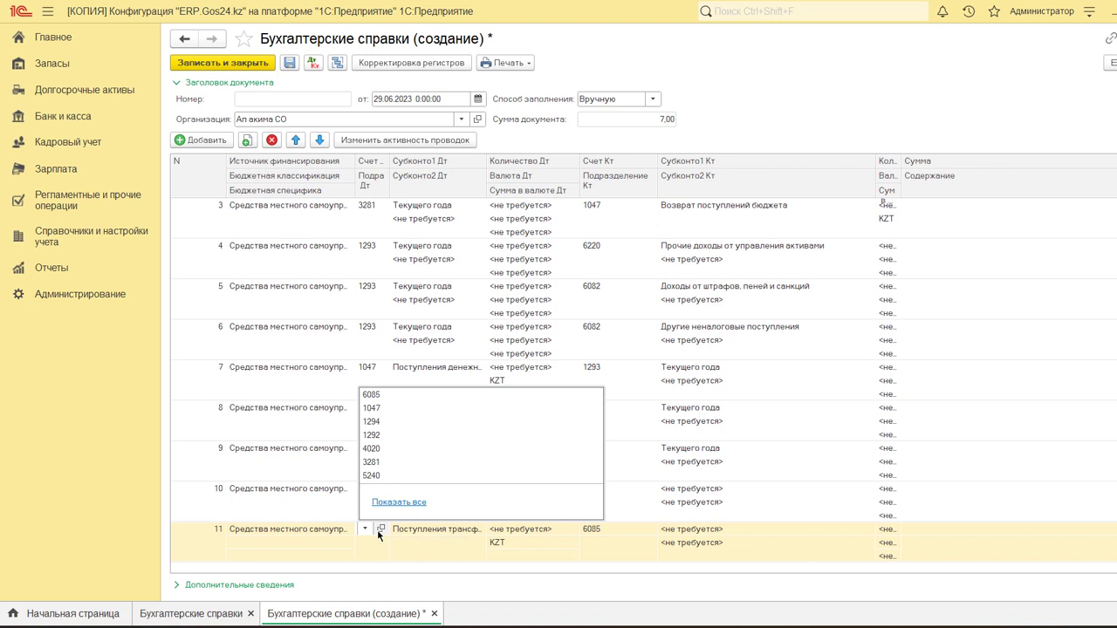
{"action": "type", "text": "7470"}
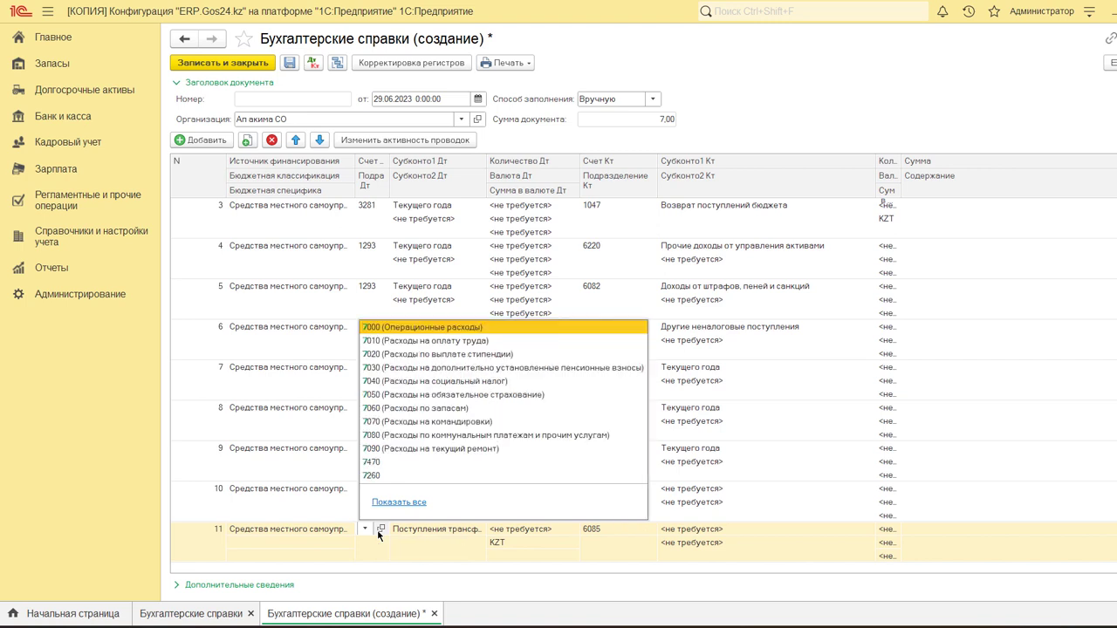
{"action": "key", "text": "Return"}
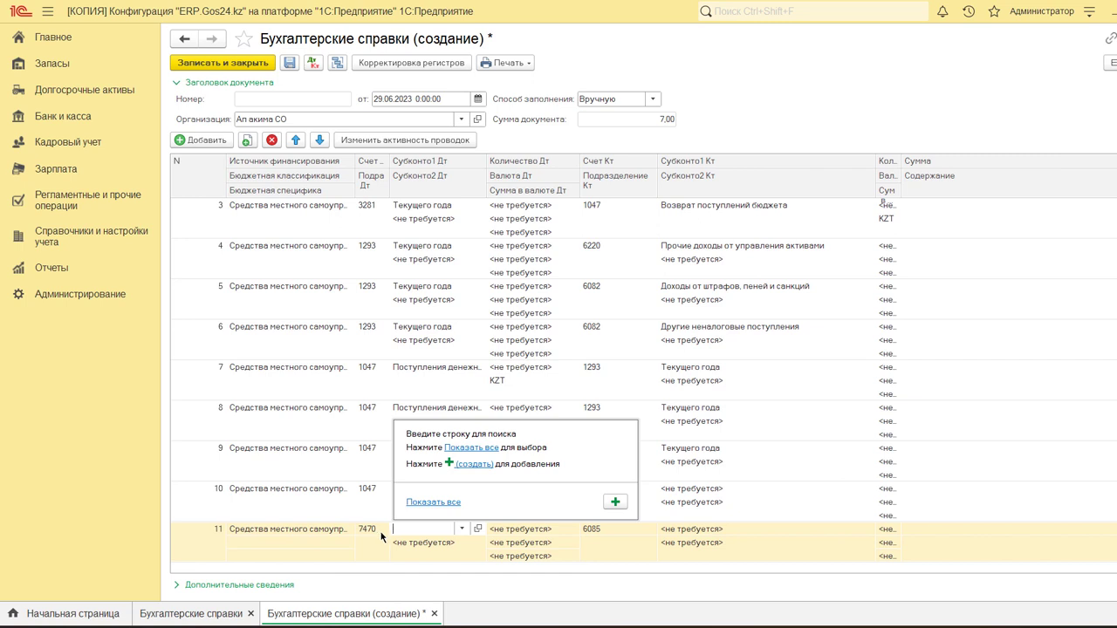
Set the eleventh row's credit account to 1047.
{"action": "left_click", "coordinate": [598, 535]}
{"action": "type", "text": "1047"}
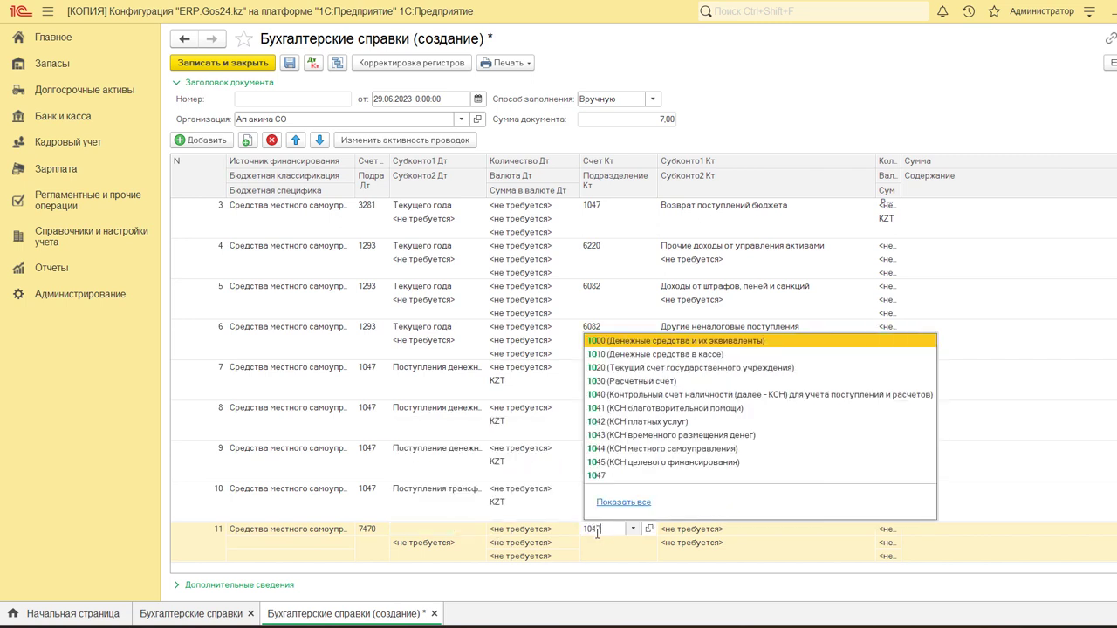
{"action": "key", "text": "Return"}
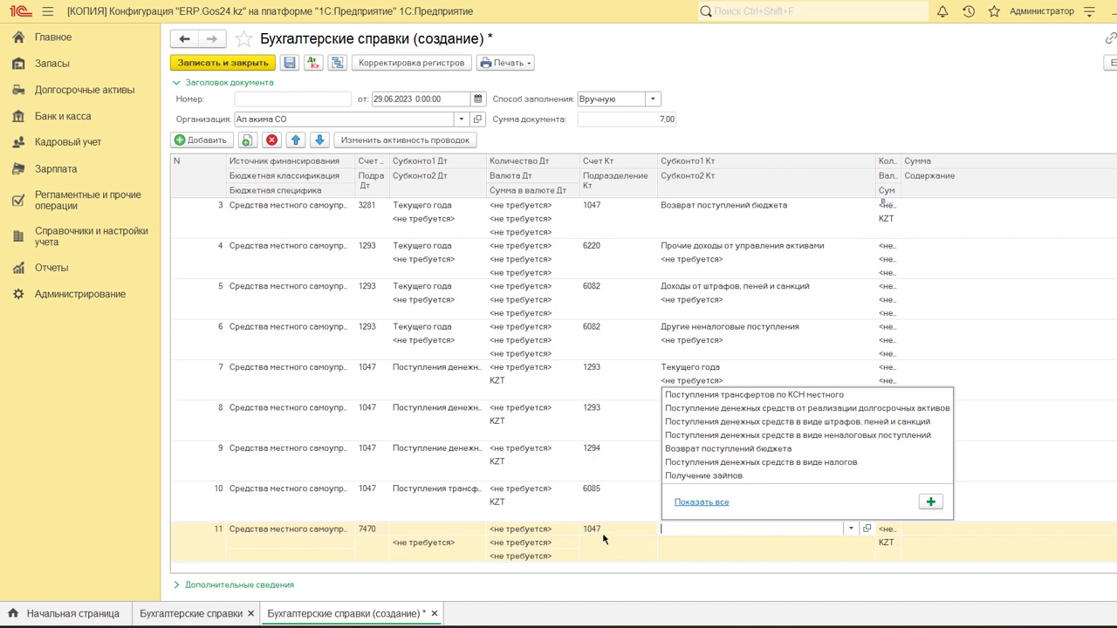
Locate Расходы по КСН республиканского и местных бюджетов under Операционная деятельность for the eleventh row's Субконто1 Кт.
{"action": "left_click", "coordinate": [719, 504]}
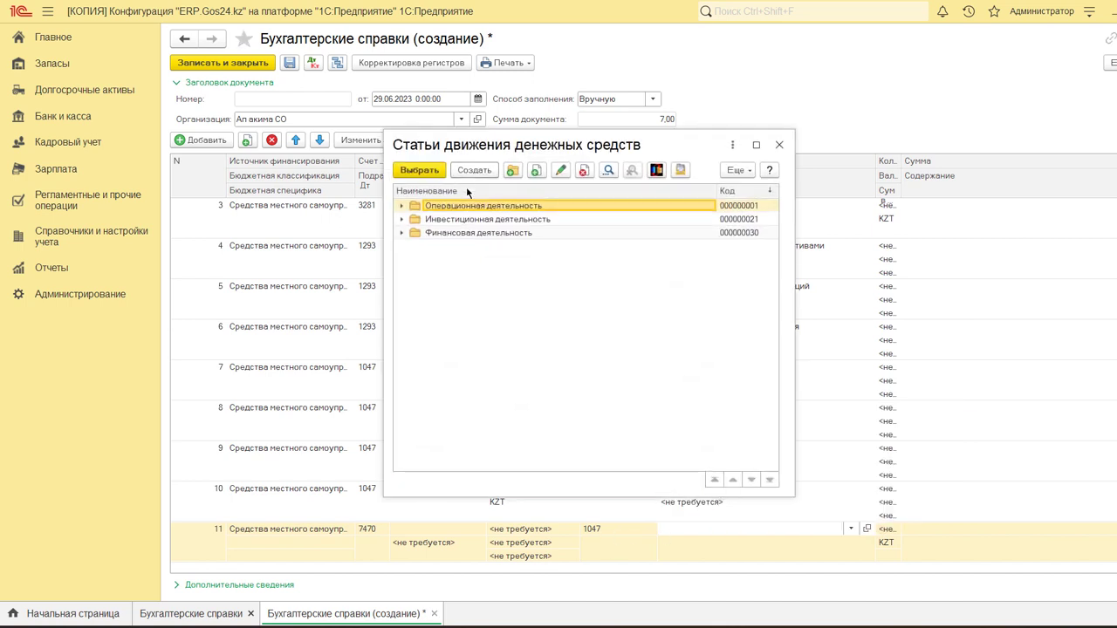
{"action": "left_click", "coordinate": [403, 207]}
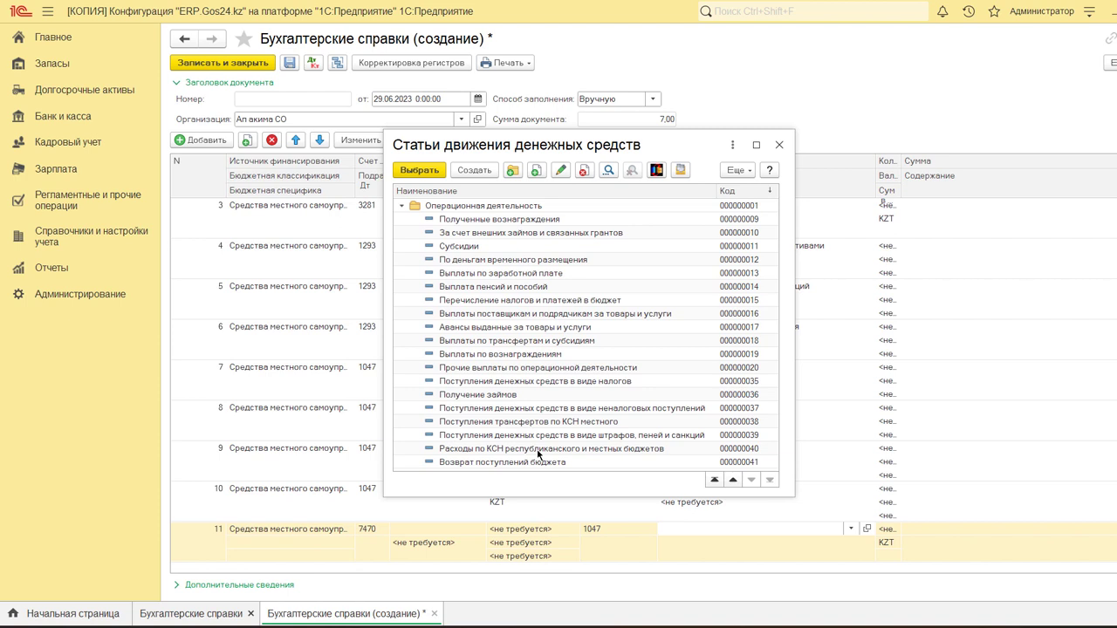
{"action": "left_click", "coordinate": [538, 451]}
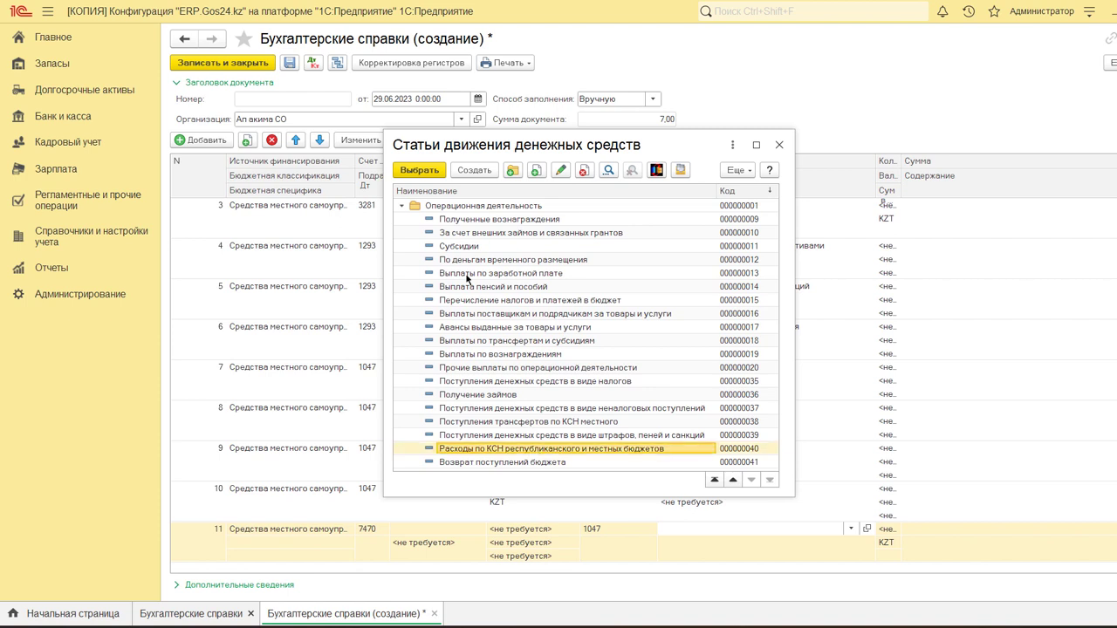
{"action": "left_click", "coordinate": [467, 171]}
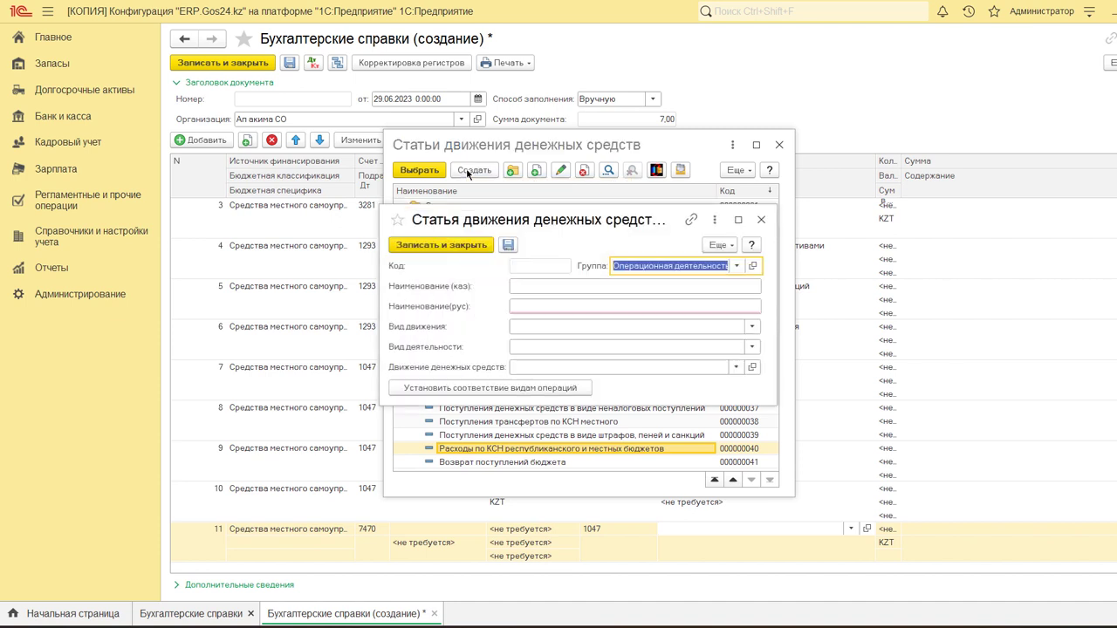
{"action": "left_click", "coordinate": [537, 307]}
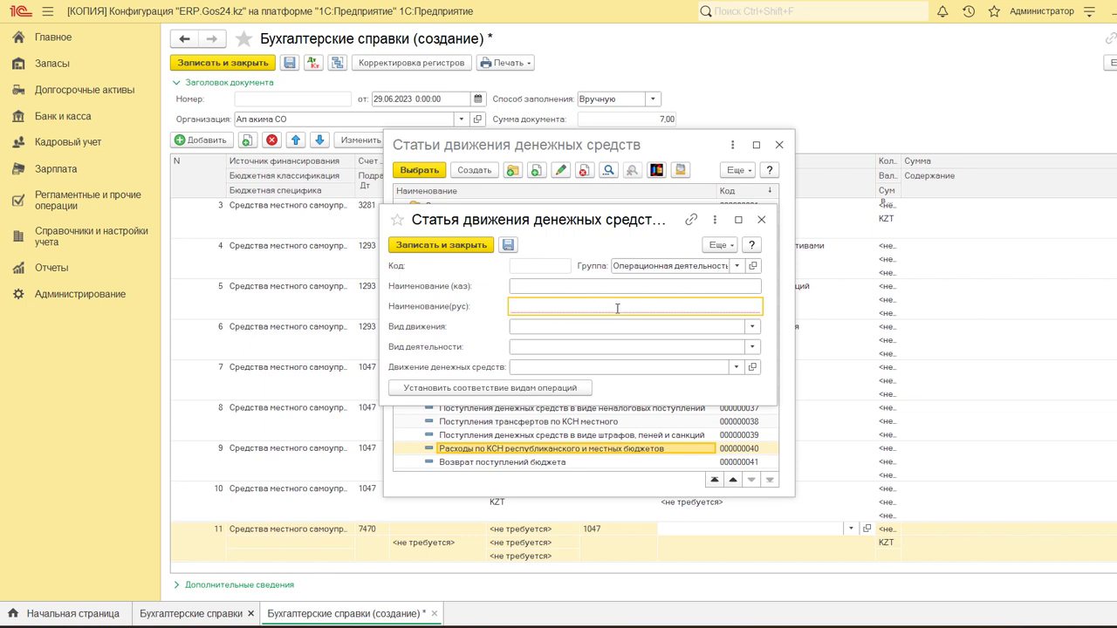
{"action": "left_click", "coordinate": [761, 219]}
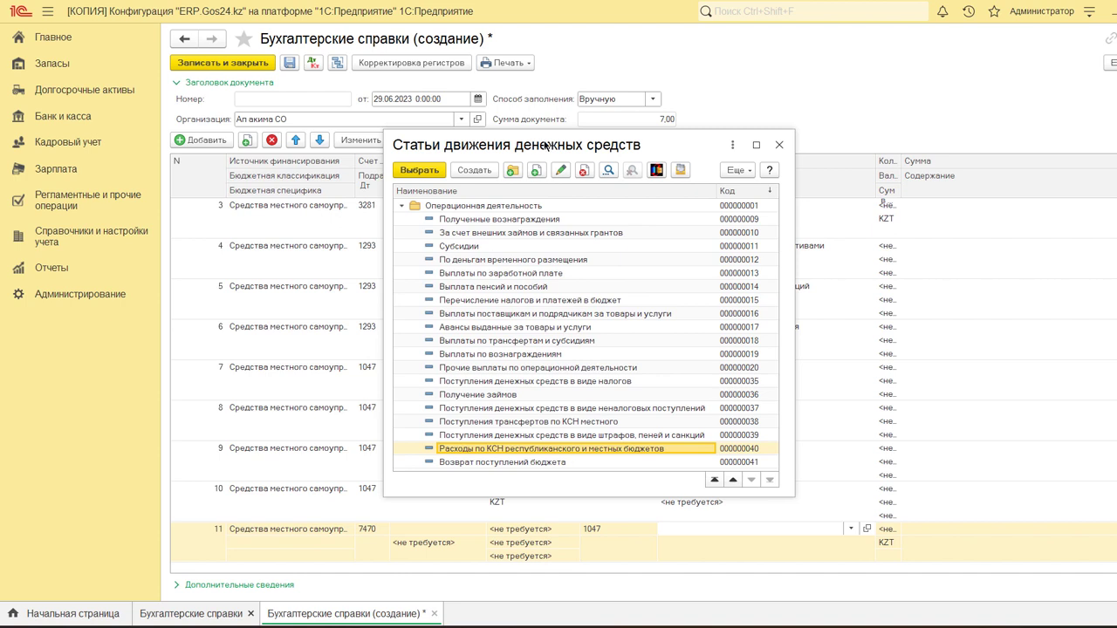
Open the card of Расходы по КСН республиканского и местных бюджетов and examine its Вид движения and Движение денежных средств.
{"action": "left_click", "coordinate": [560, 170]}
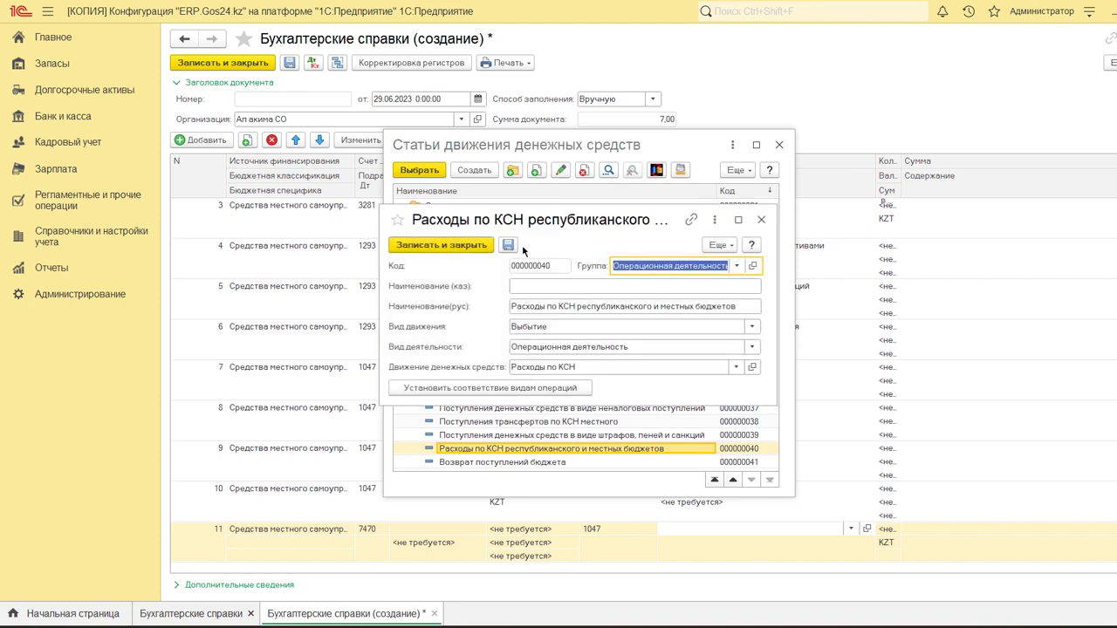
{"action": "left_click", "coordinate": [543, 327]}
{"action": "left_click", "coordinate": [524, 359]}
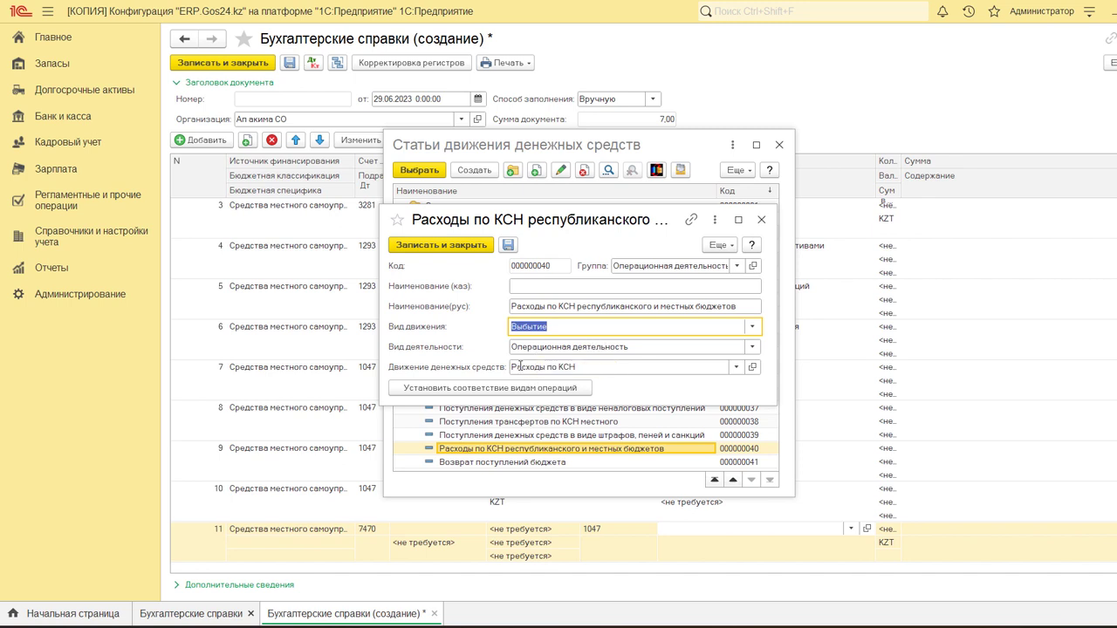
{"action": "left_click", "coordinate": [584, 366]}
{"action": "key", "text": "Escape"}
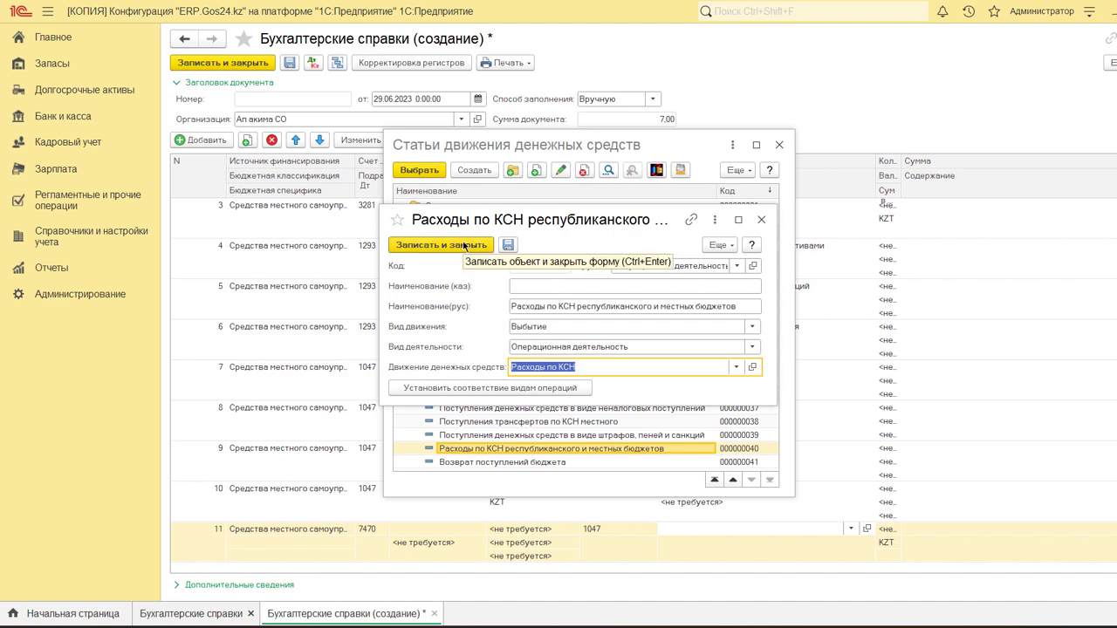
Choose Расходы по КСН as the item's Движение денежных средств and assign the saved item as the eleventh row's Субконто1 Кт.
{"action": "left_click", "coordinate": [736, 366]}
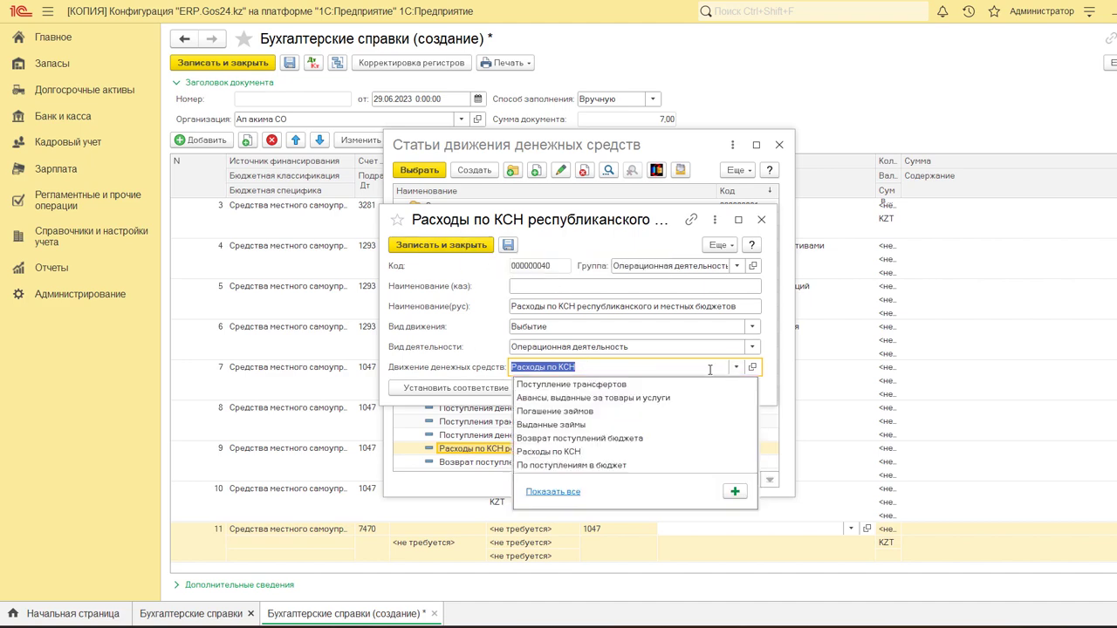
{"action": "left_click", "coordinate": [552, 491]}
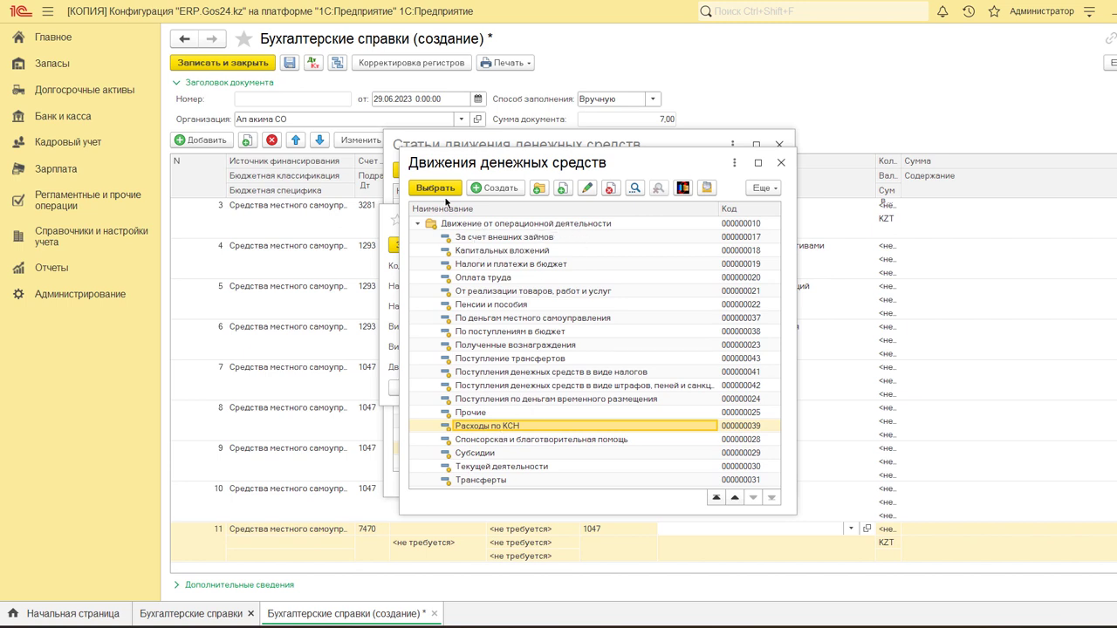
{"action": "left_click", "coordinate": [446, 188]}
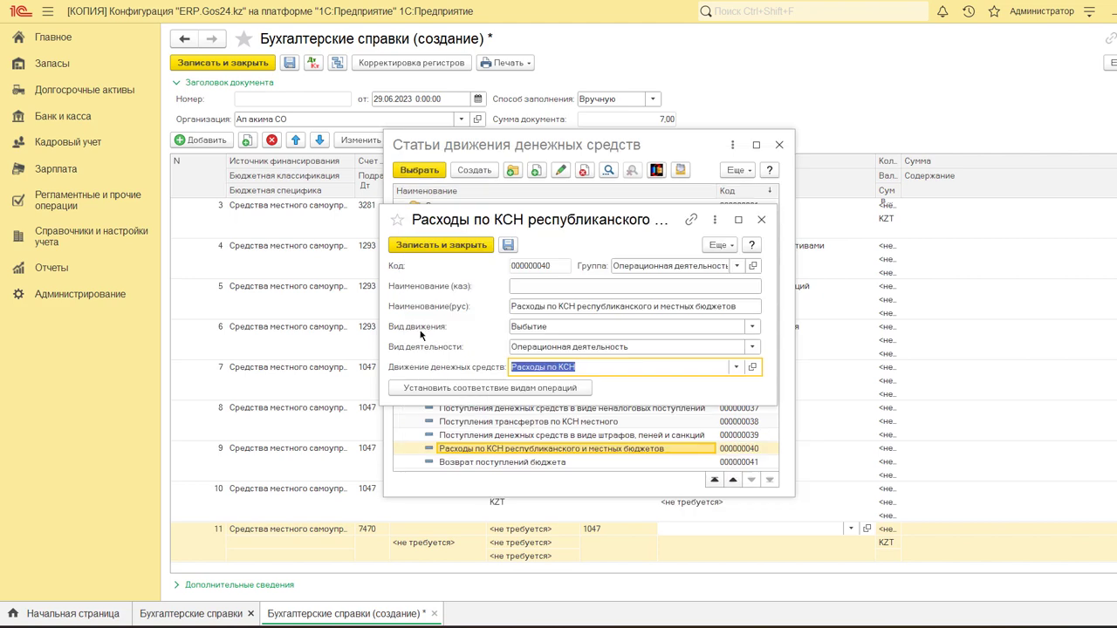
{"action": "left_click", "coordinate": [441, 245]}
{"action": "left_click", "coordinate": [419, 171]}
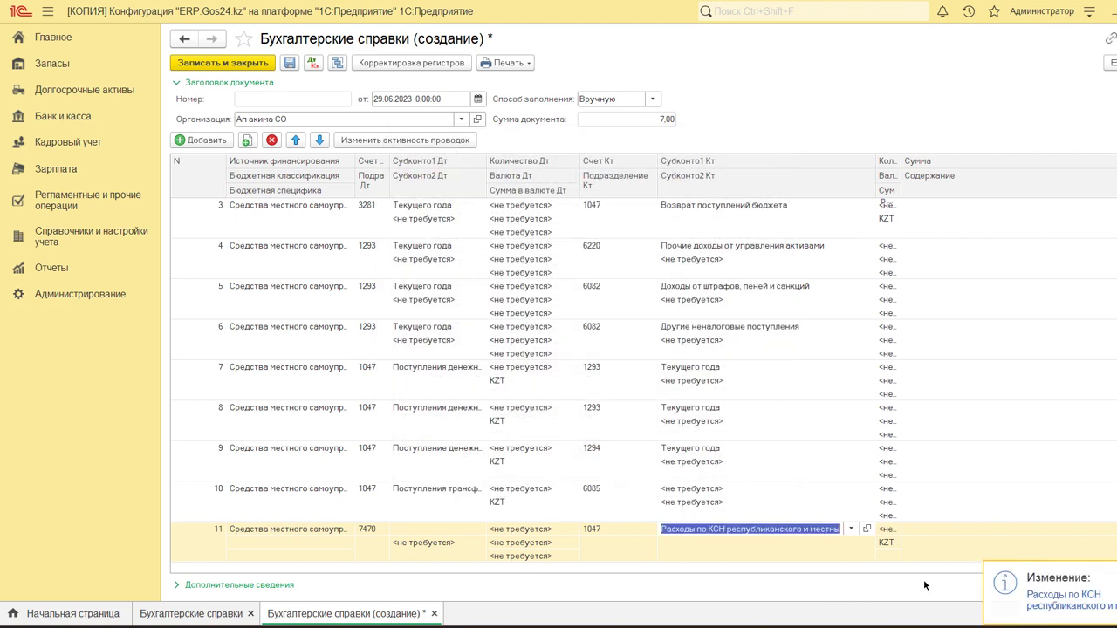
Leave the eleventh row's Субконто2 Кт empty and review the accounts and Субконто values of all entries in the note.
{"action": "left_click", "coordinate": [779, 556]}
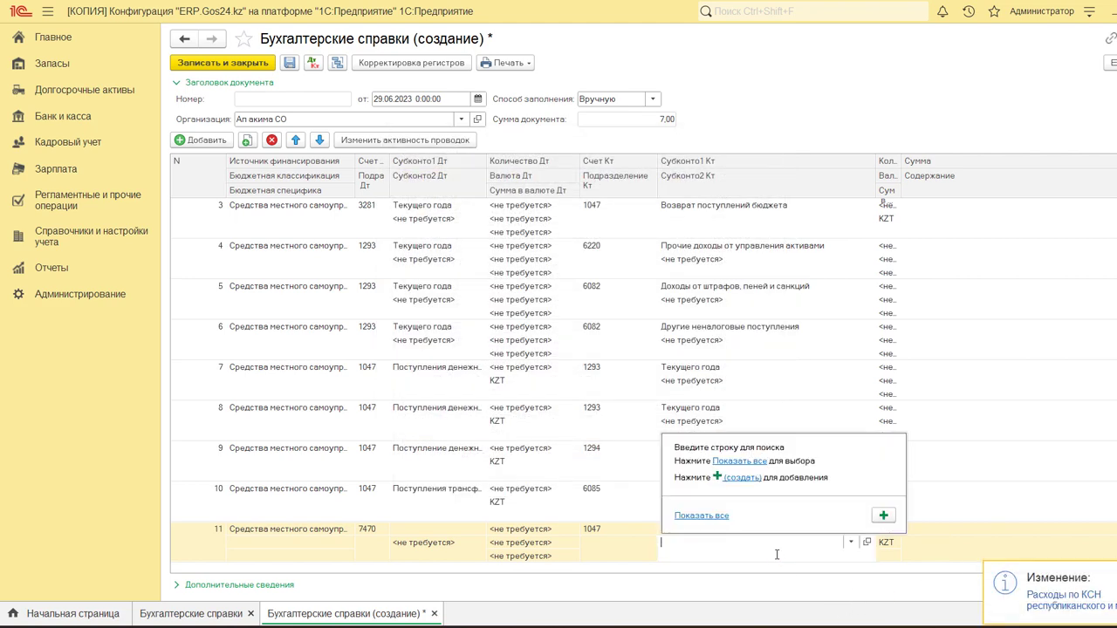
{"action": "key", "text": "Escape"}
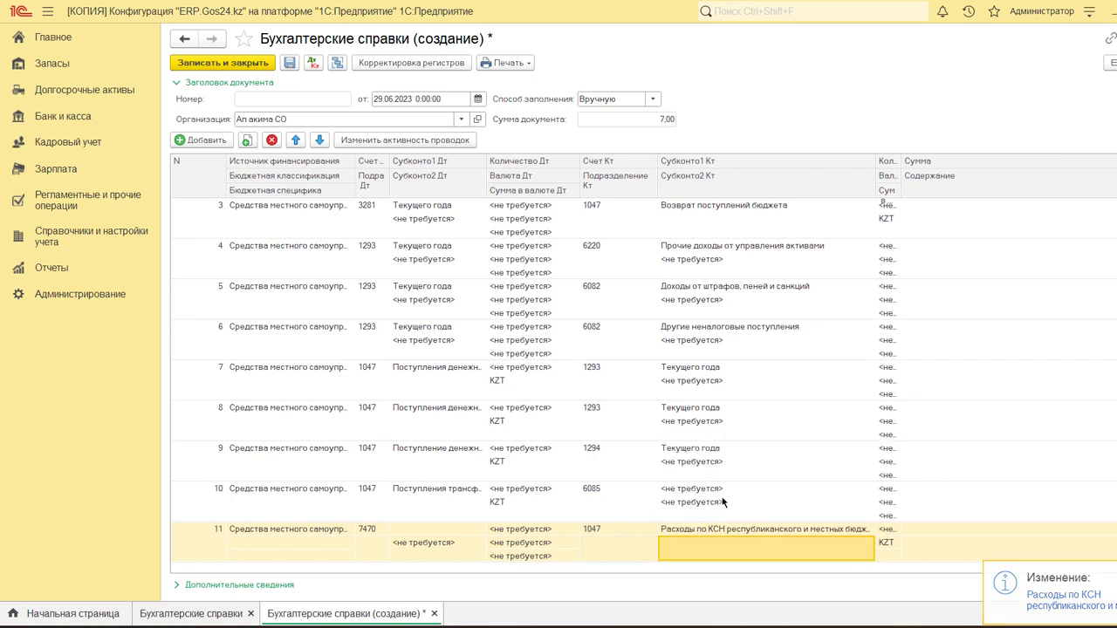
{"action": "scroll", "coordinate": [726, 501], "scroll_direction": "up", "scroll_amount": 2}
{"action": "scroll", "coordinate": [731, 493], "scroll_direction": "down", "scroll_amount": 2}
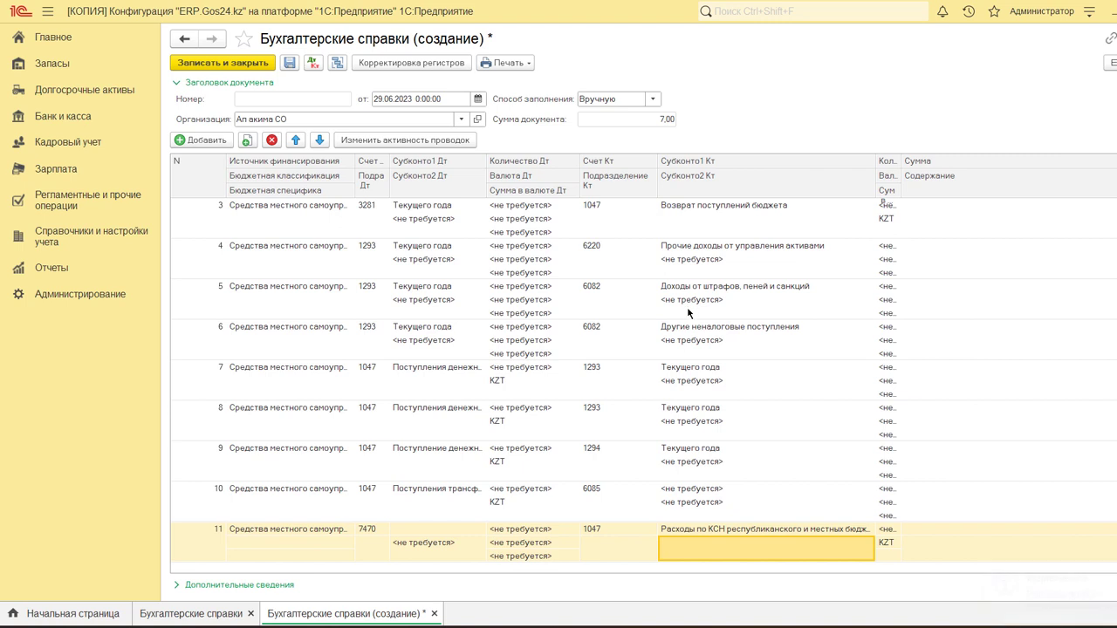
{"action": "scroll", "coordinate": [687, 311], "scroll_direction": "up", "scroll_amount": 2}
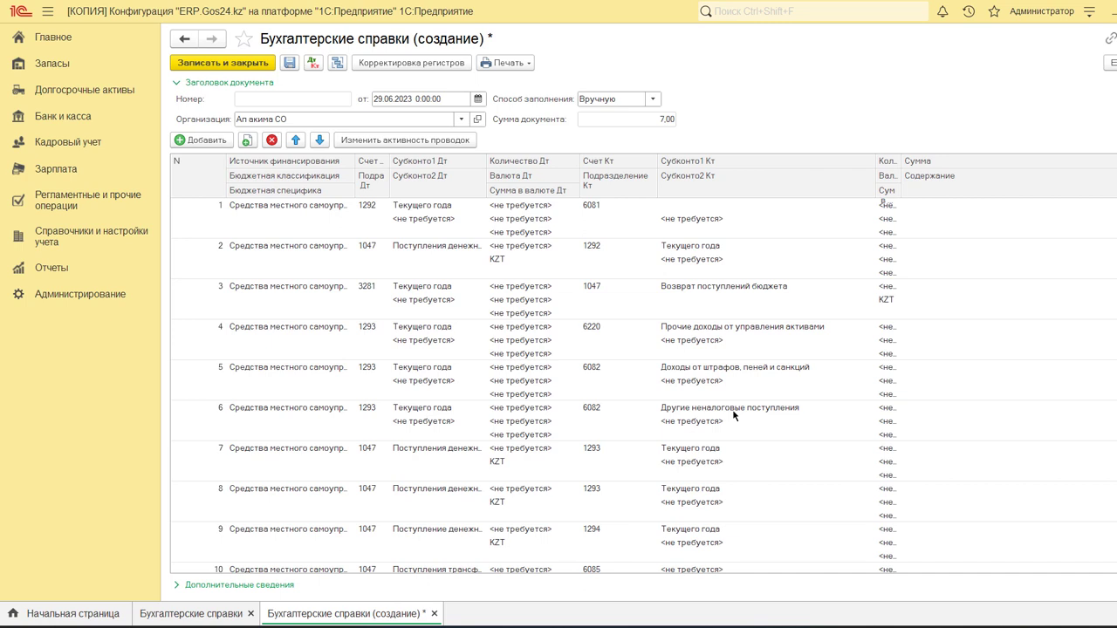
{"action": "scroll", "coordinate": [708, 453], "scroll_direction": "down", "scroll_amount": 2}
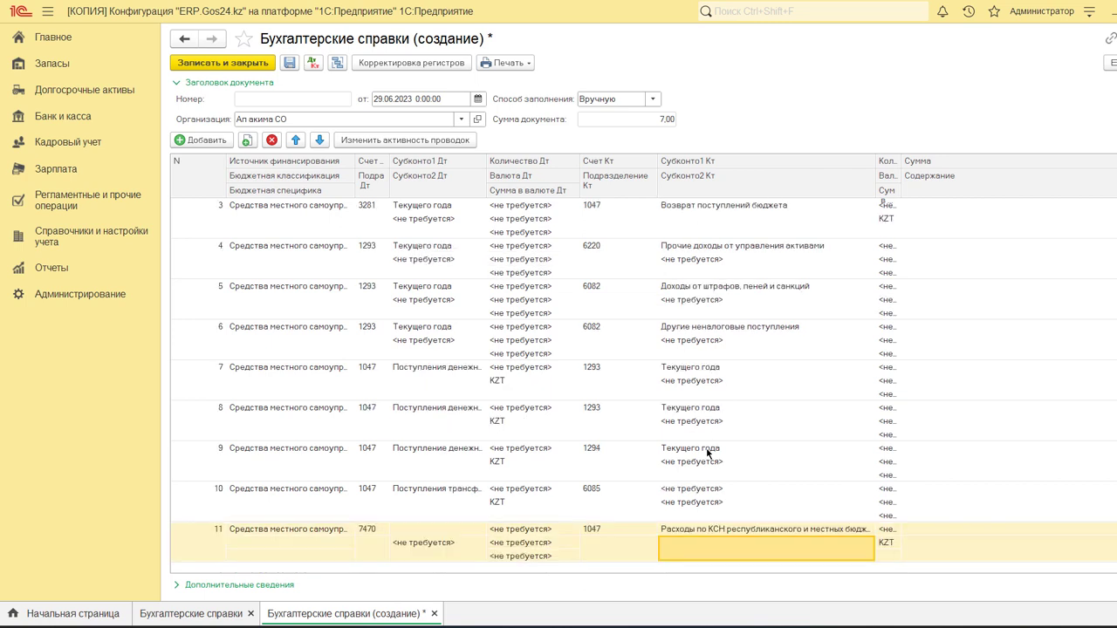
{"action": "scroll", "coordinate": [709, 452], "scroll_direction": "up", "scroll_amount": 2}
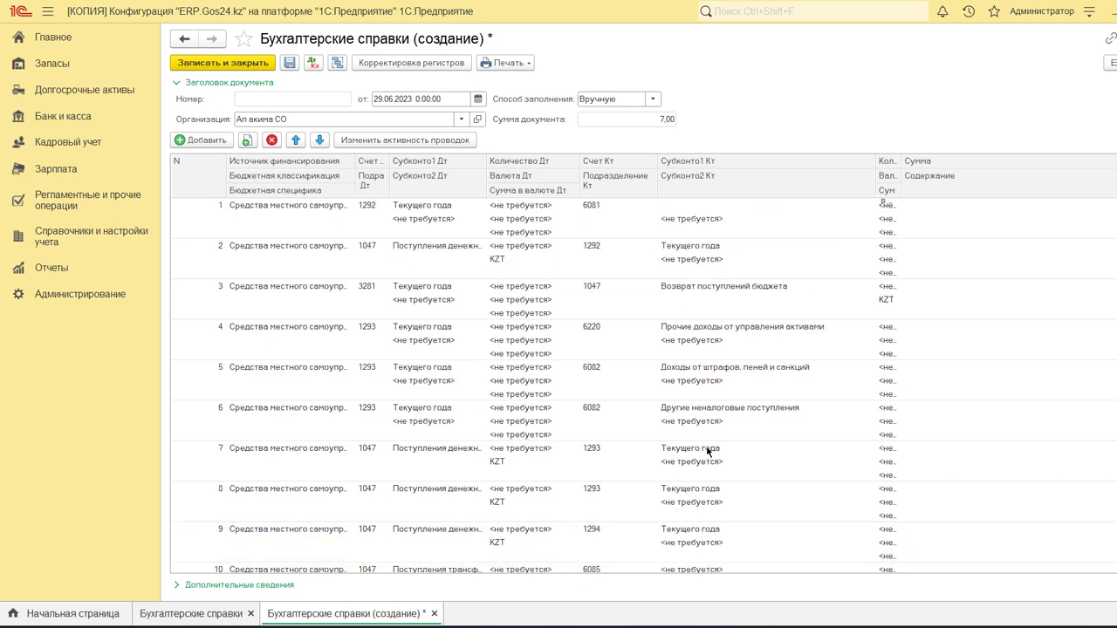
{"action": "left_click", "coordinate": [714, 291]}
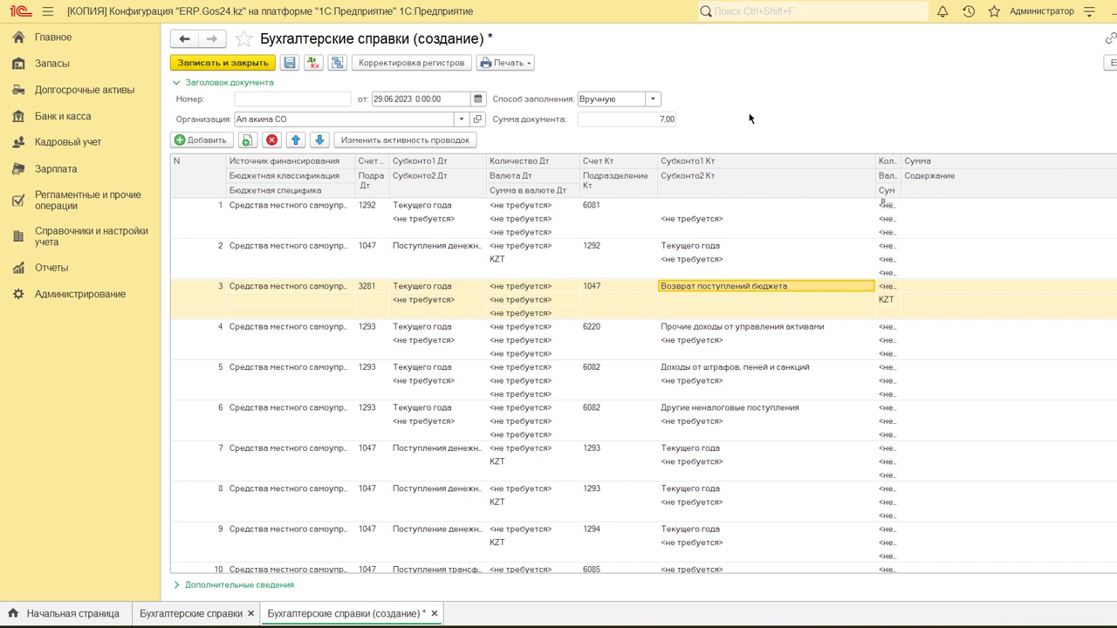
Save and close the accounting note, and close the list of accounting notes.
{"action": "left_click", "coordinate": [236, 63]}
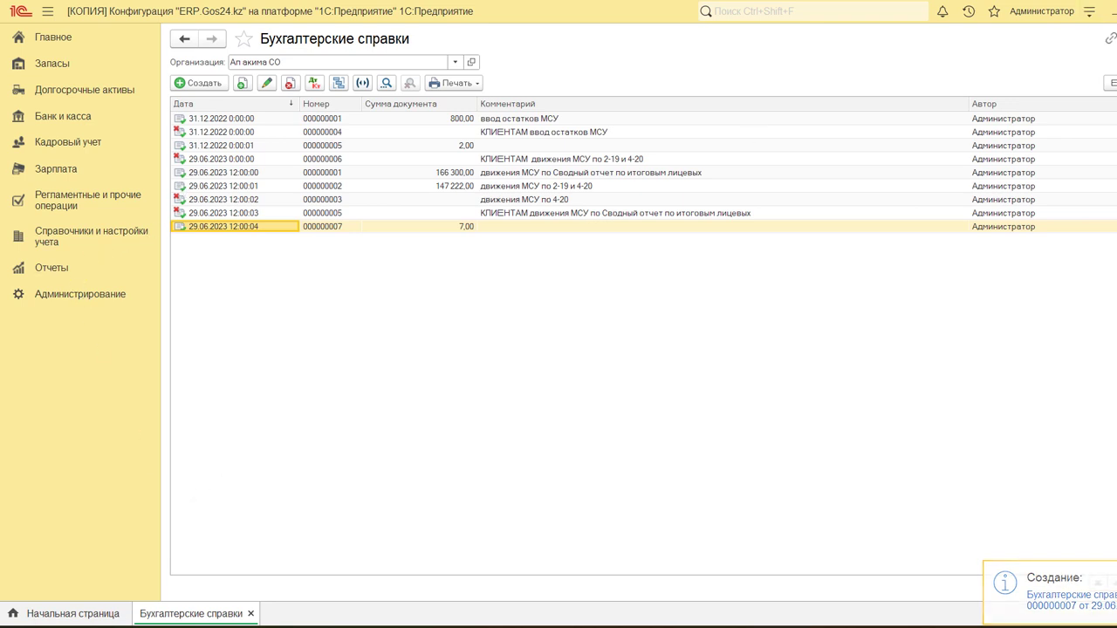
{"action": "key", "text": "Escape"}
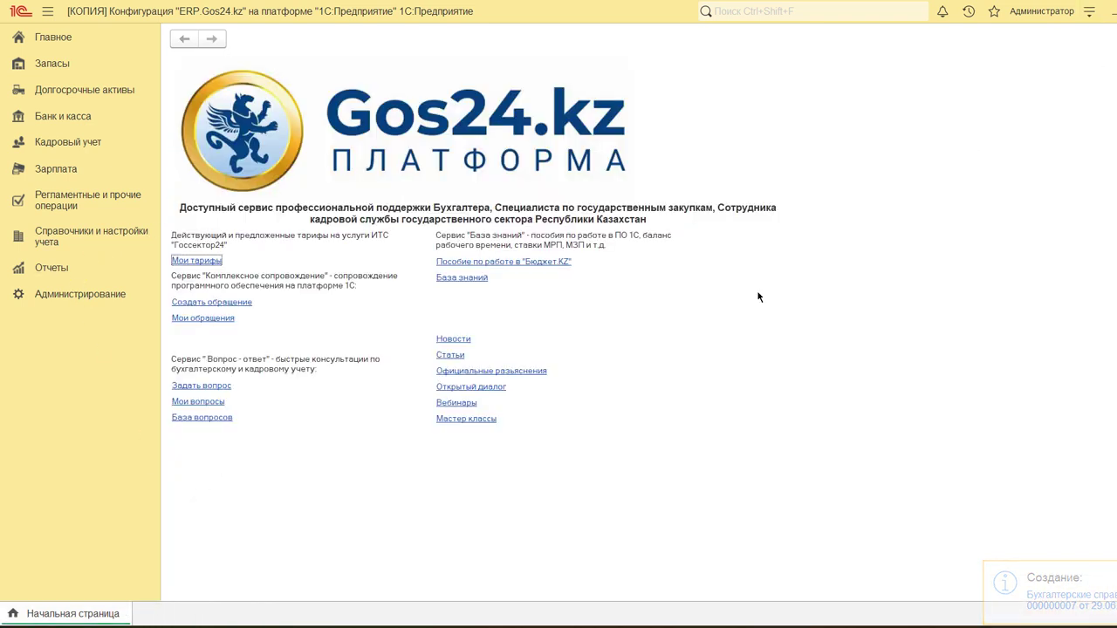